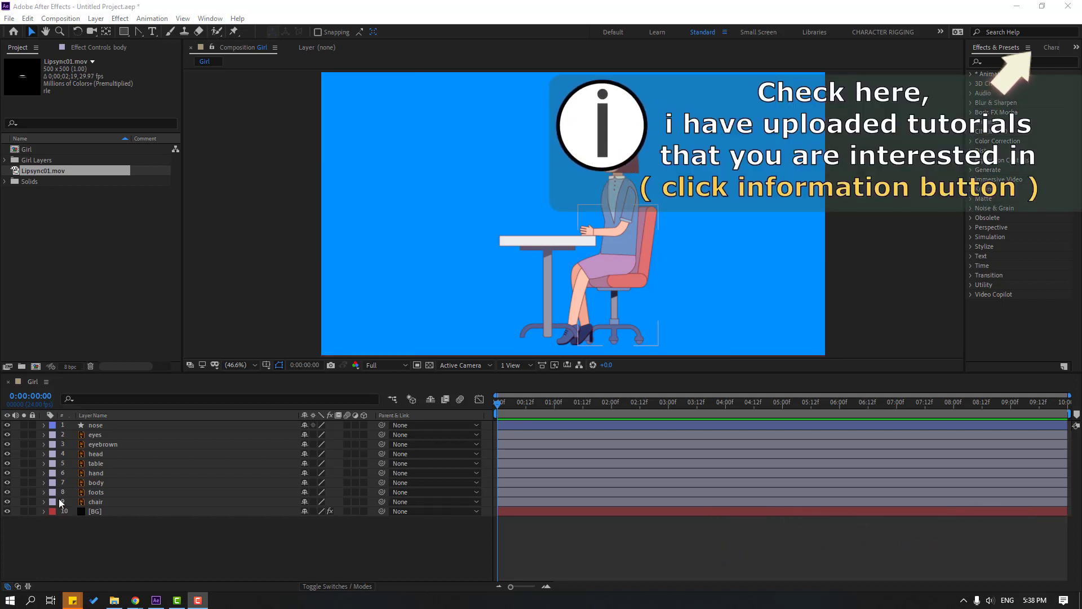
# - Lock the chair and foots layers
pyautogui.click(86, 502)
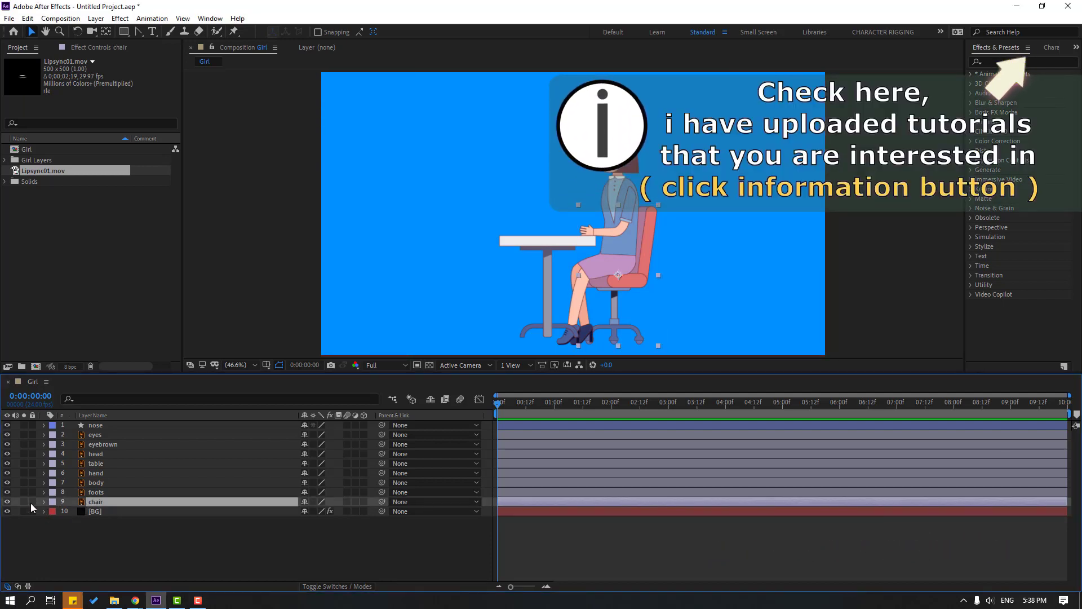
pyautogui.click(31, 501)
pyautogui.click(93, 493)
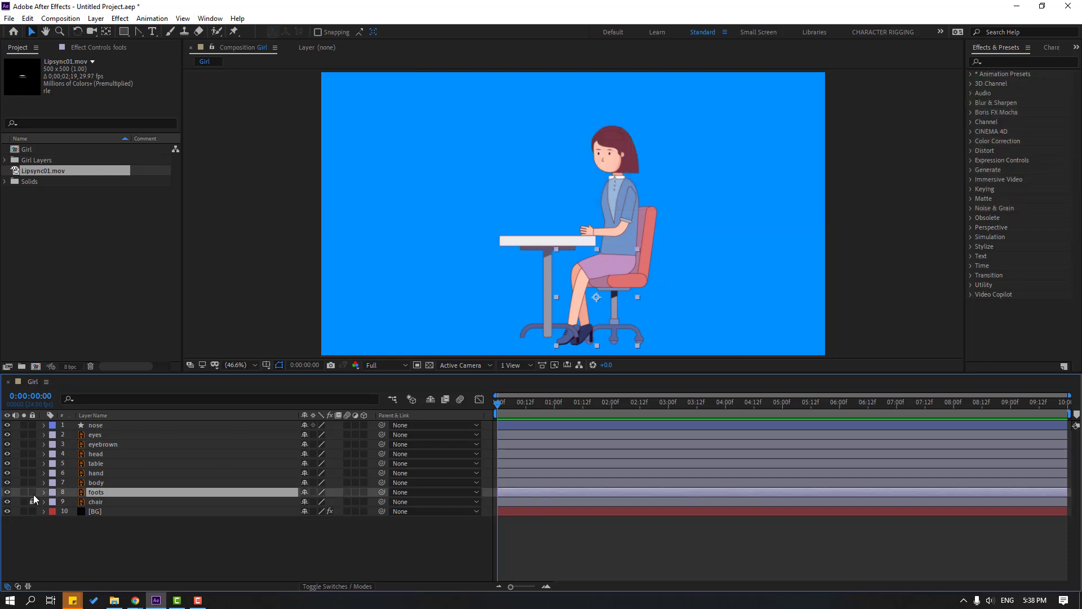
pyautogui.click(33, 494)
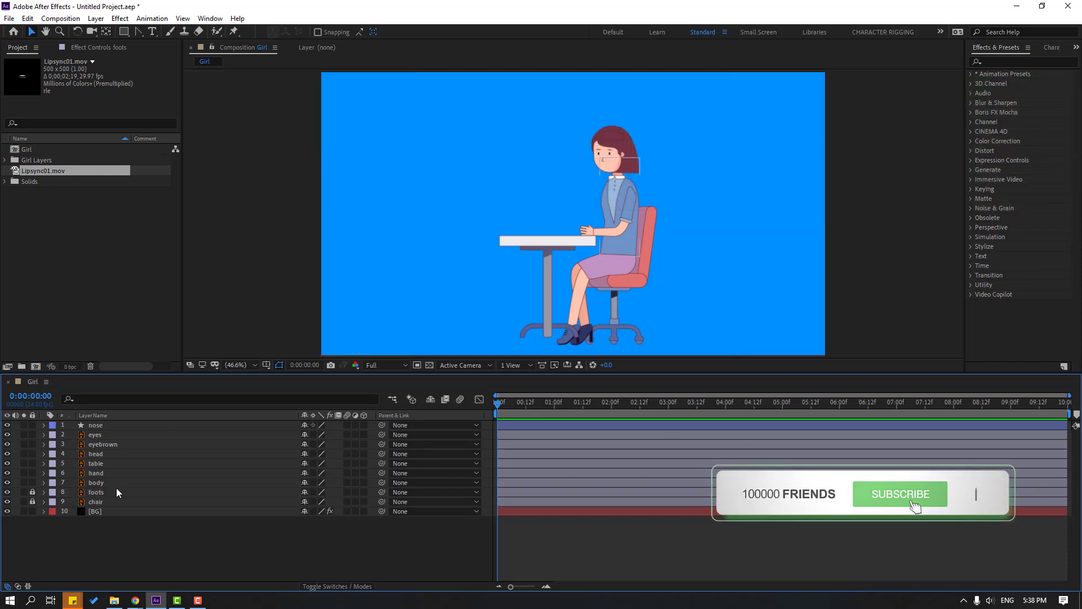
# - Parent the nose, eyes and eyebrown layers to the head layer, then select head
pyautogui.click(102, 428)
pyautogui.keyDown('ctrl'); pyautogui.click(103, 435); pyautogui.keyUp('ctrl')
pyautogui.keyDown('ctrl'); pyautogui.click(115, 446); pyautogui.keyUp('ctrl')
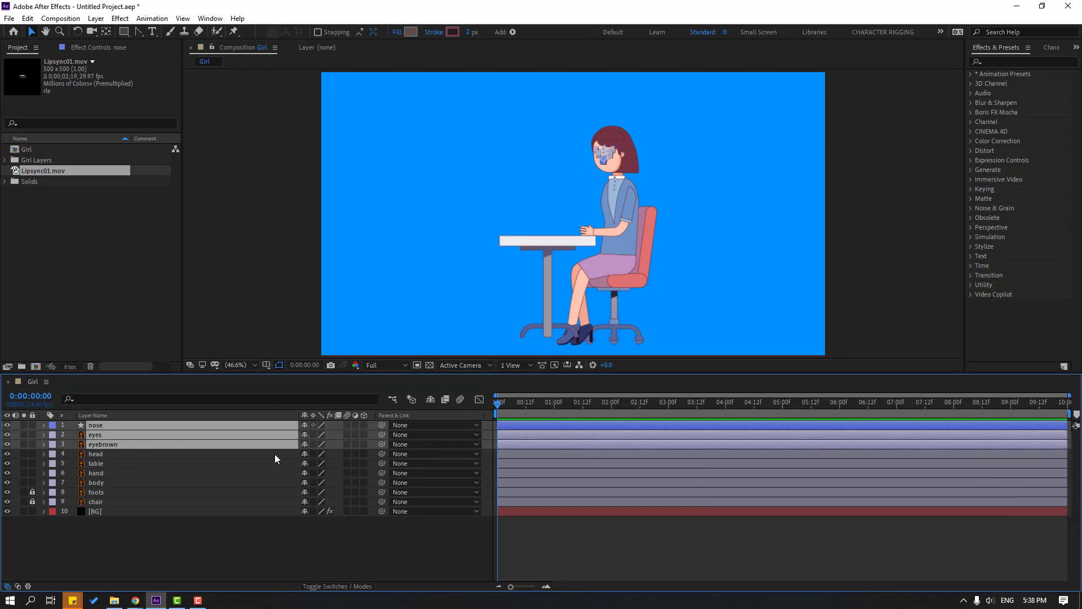
pyautogui.moveTo(383, 425); pyautogui.dragTo(99, 457)
pyautogui.click(98, 456)
# - Solo the head and drag its anchor point down to the chin with Pan Behind
pyautogui.click(24, 454)
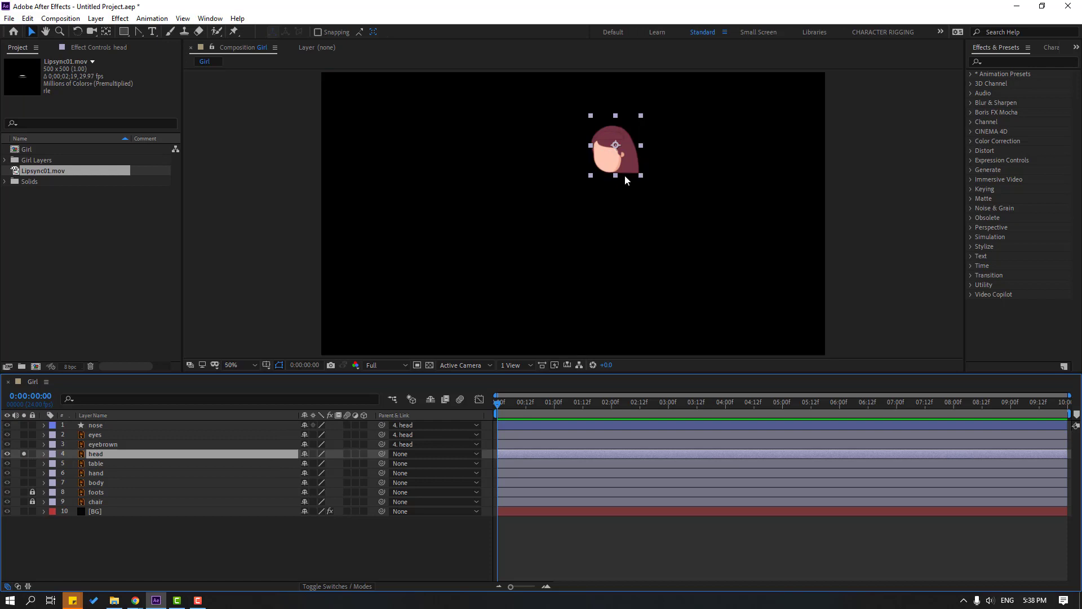
pyautogui.scroll(1, 625, 175)
pyautogui.scroll(4, 627, 213)
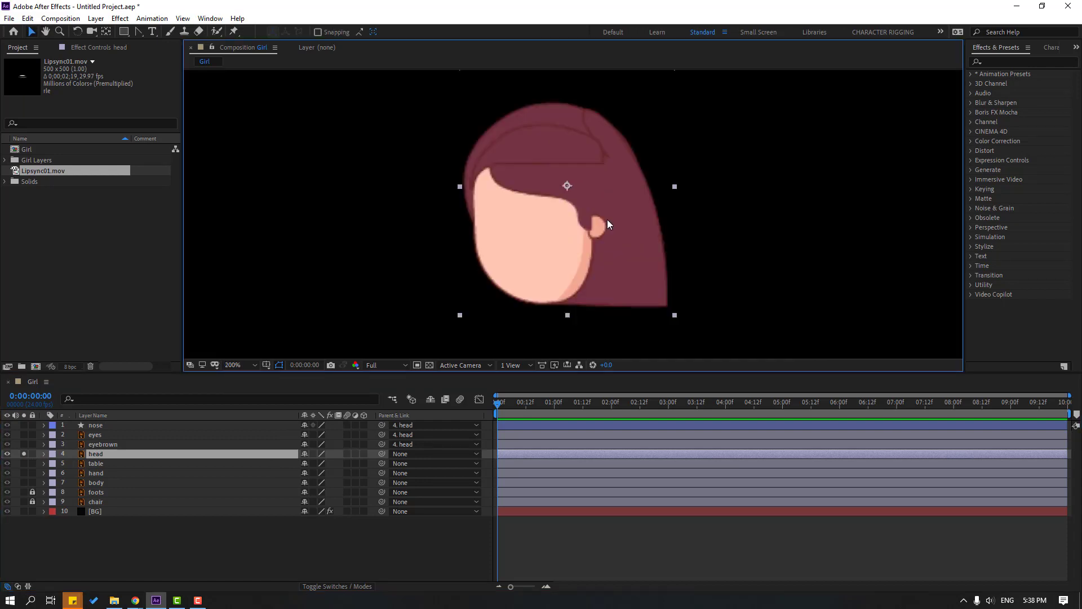
pyautogui.click(106, 32)
pyautogui.moveTo(566, 187); pyautogui.dragTo(558, 300)
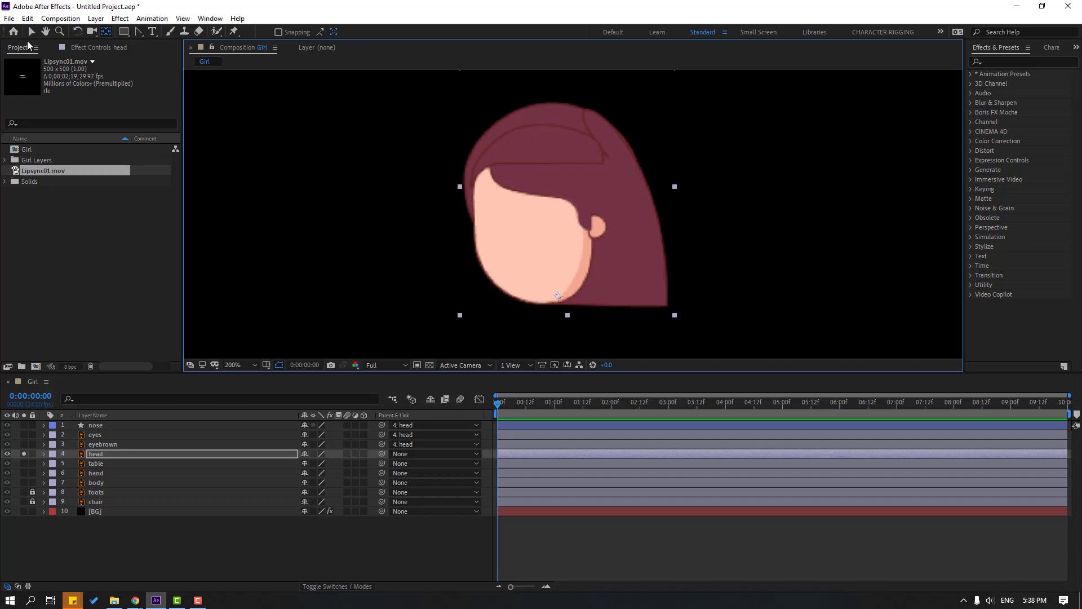
pyautogui.click(31, 32)
# - Unsolo the head, shift its anchor point slightly right, and nudge the head right
pyautogui.click(24, 454)
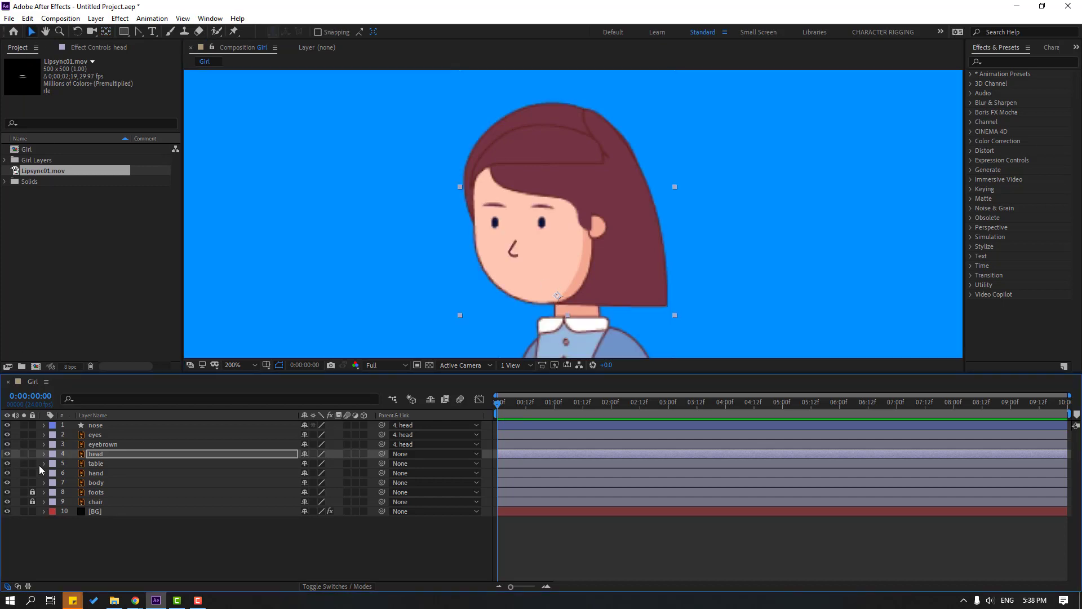
pyautogui.click(108, 33)
pyautogui.moveTo(560, 297); pyautogui.dragTo(574, 290)
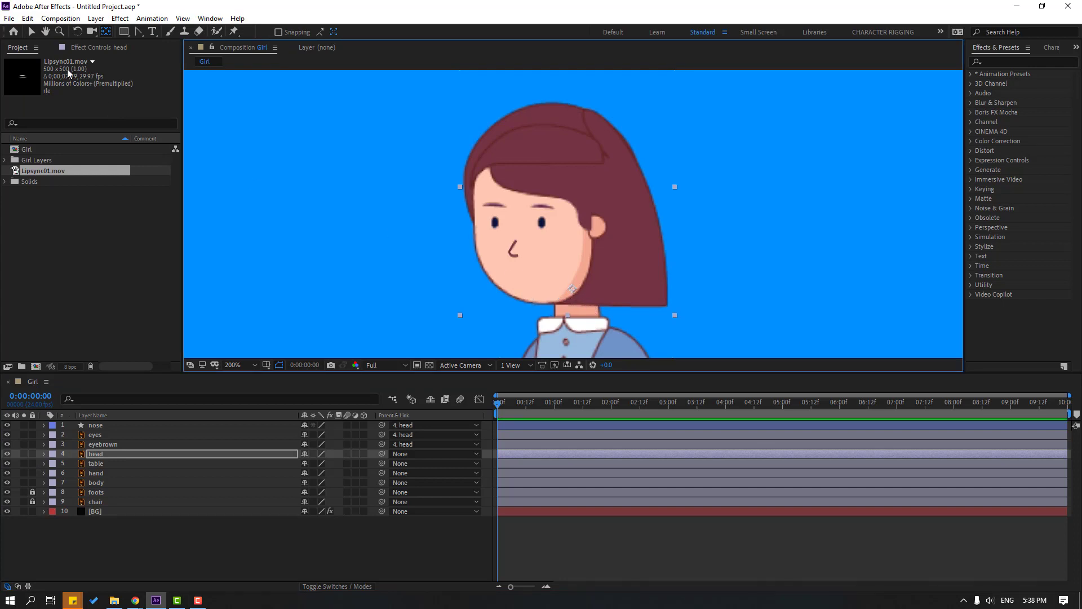
pyautogui.click(31, 33)
pyautogui.scroll(-4, 521, 305)
pyautogui.scroll(4, 519, 298)
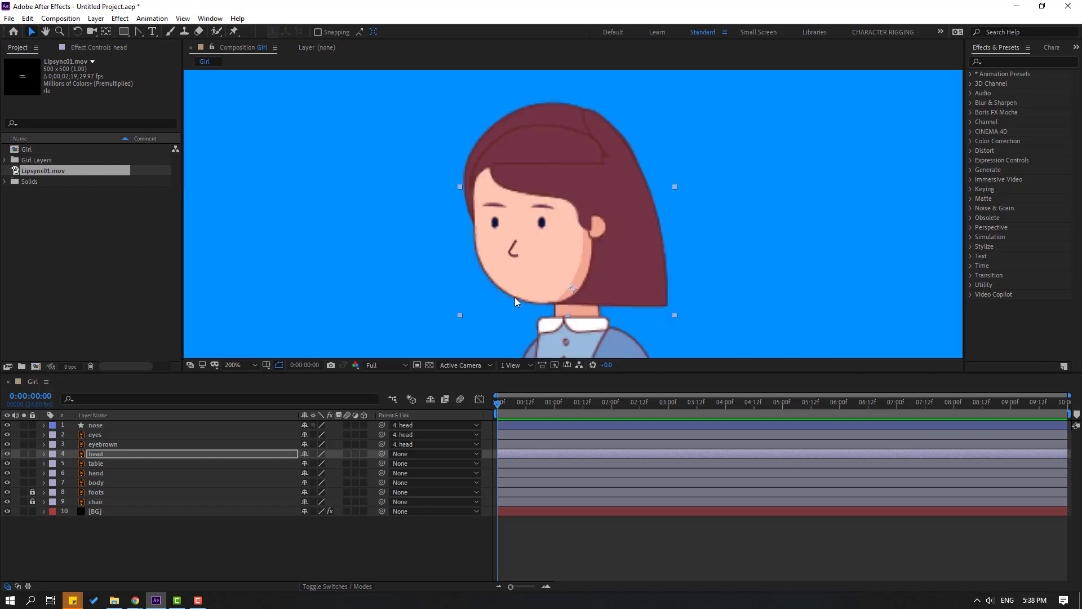
pyautogui.moveTo(504, 257); pyautogui.dragTo(511, 257)
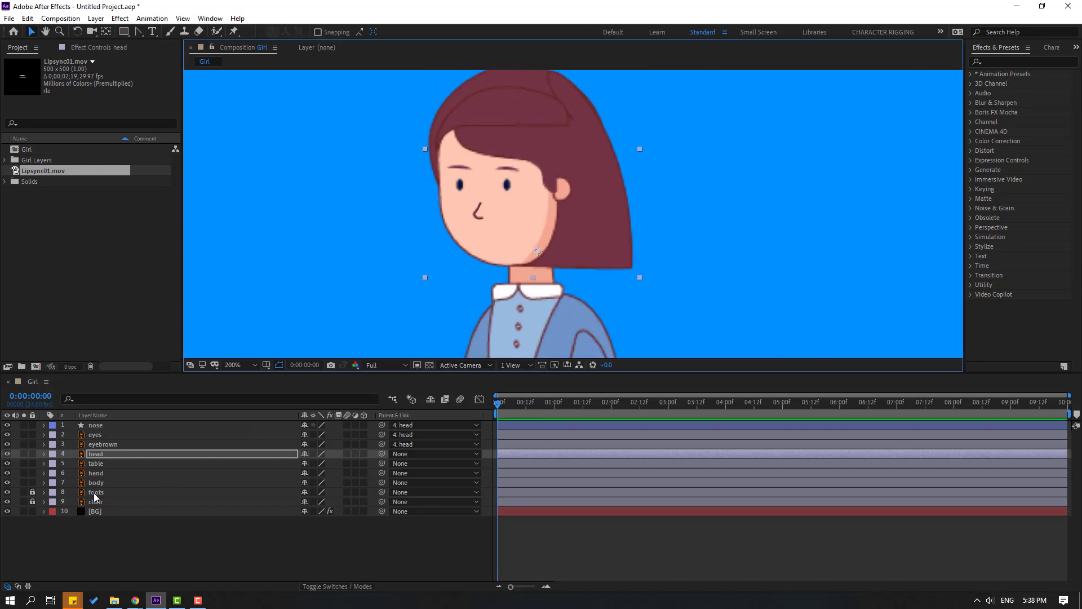
# - Lock the table layer
pyautogui.click(96, 474)
pyautogui.click(95, 466)
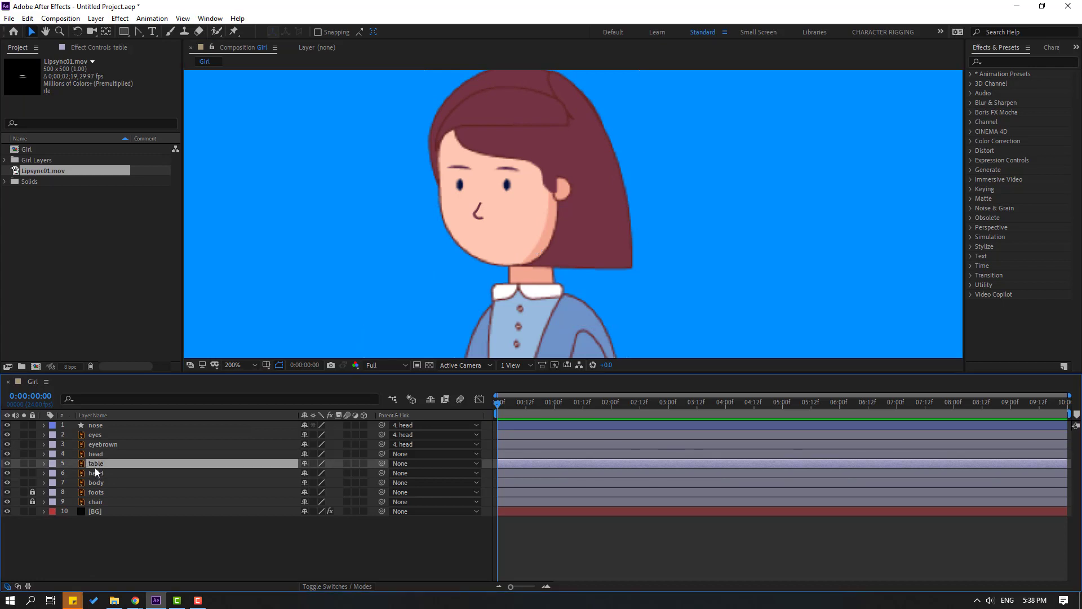
pyautogui.click(32, 464)
# - Move the head down and right so it sits on the neck, then select hand
pyautogui.press(',')
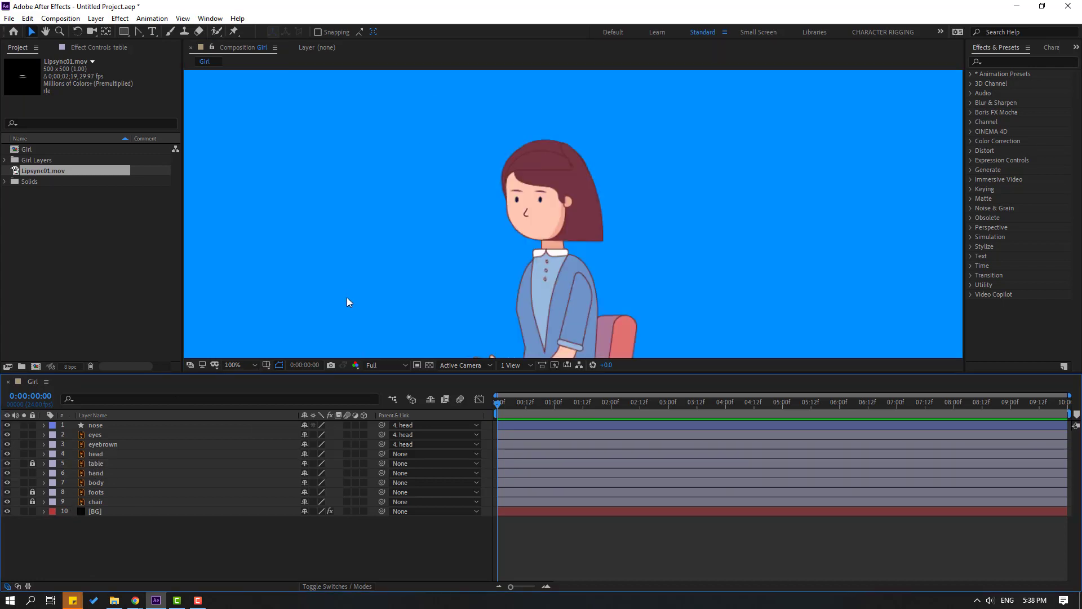
pyautogui.click(516, 249)
pyautogui.press('.')
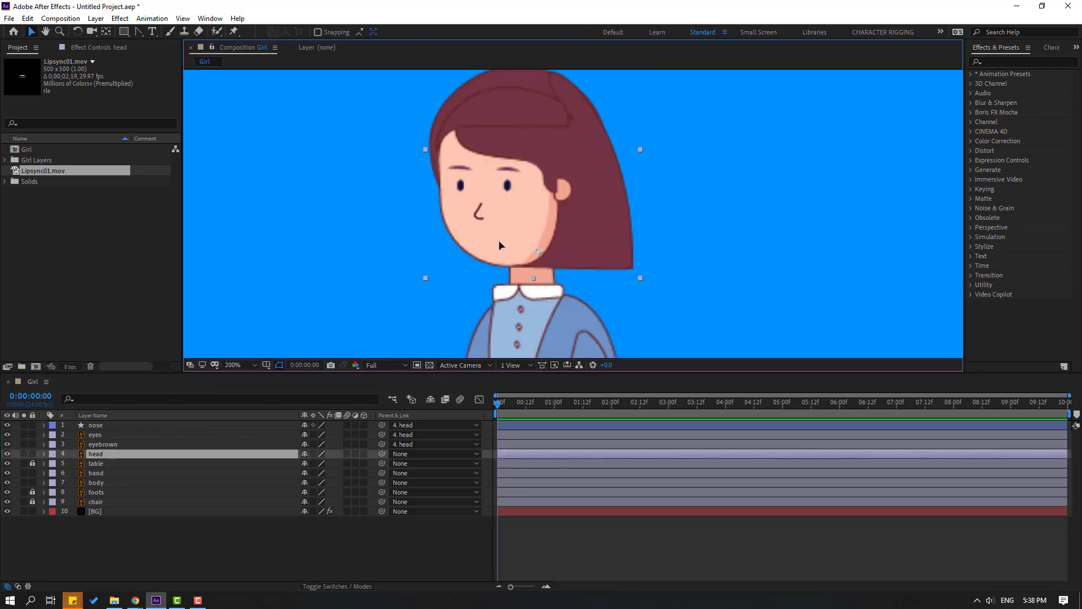
pyautogui.moveTo(515, 236)
pyautogui.mouseDown()
pyautogui.moveTo(523, 249)
pyautogui.moveTo(514, 242)
pyautogui.moveTo(535, 236)
pyautogui.mouseUp()
pyautogui.press(',')
pyautogui.press('.')
pyautogui.click(96, 529)
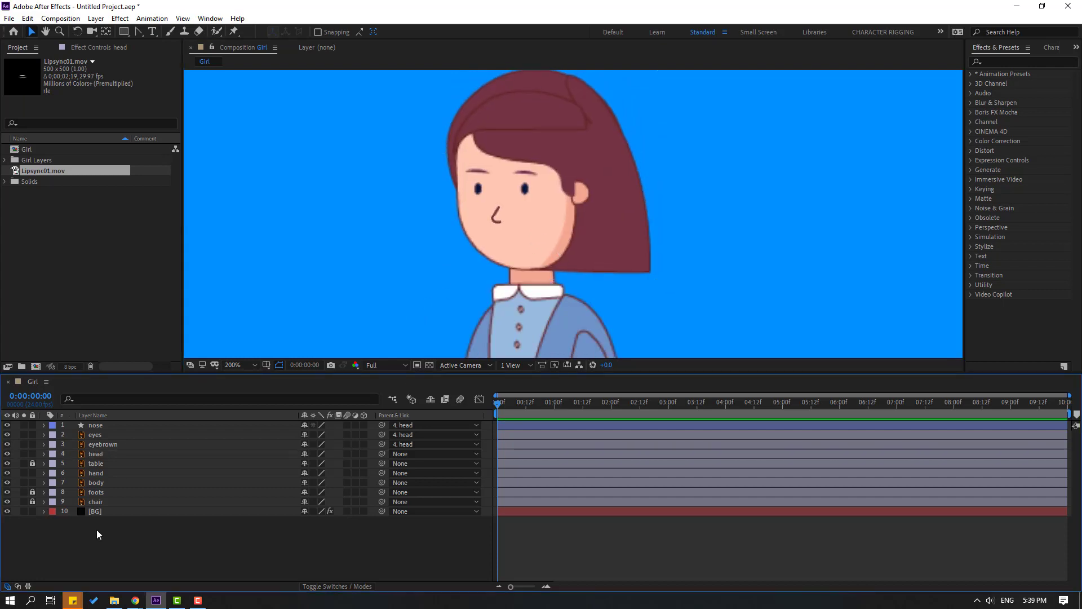
pyautogui.click(93, 475)
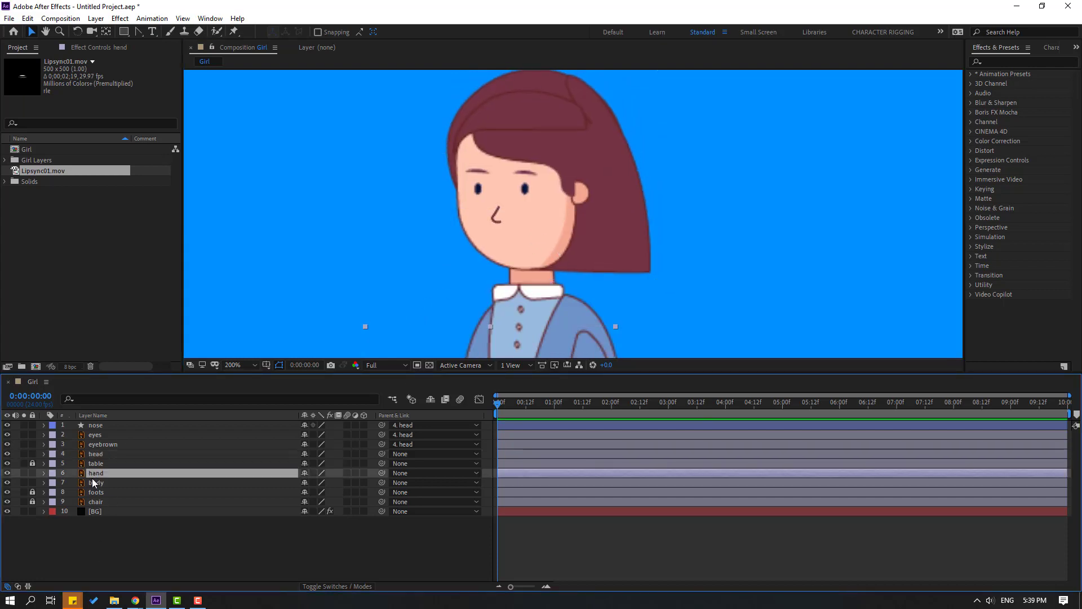
# - Solo the hand layer and add Puppet pins at the shoulder, elbow and hand
pyautogui.click(24, 475)
pyautogui.scroll(-3, 502, 278)
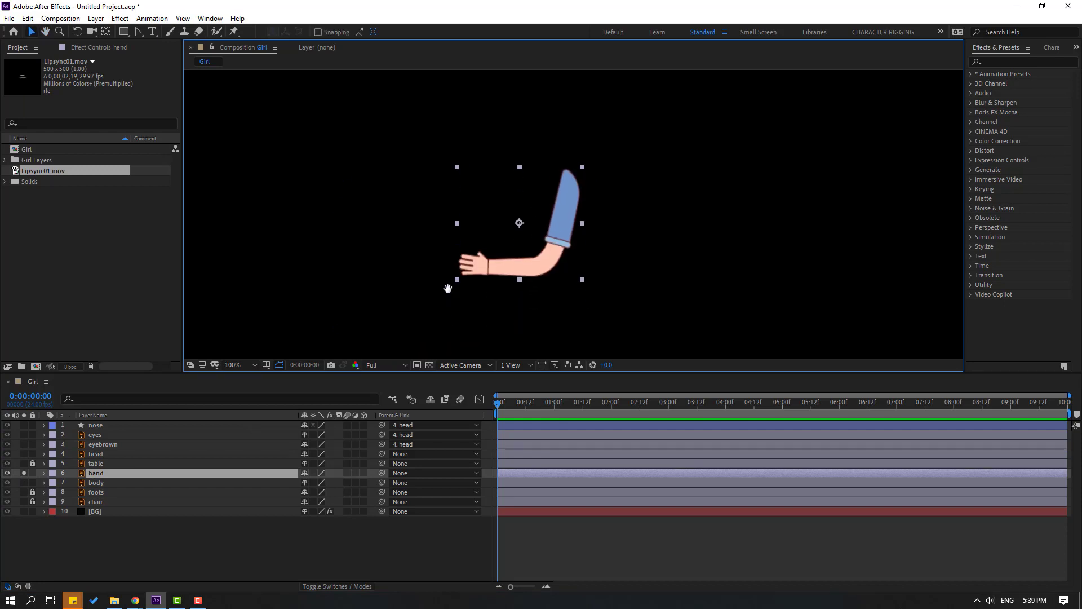
pyautogui.scroll(2, 448, 289)
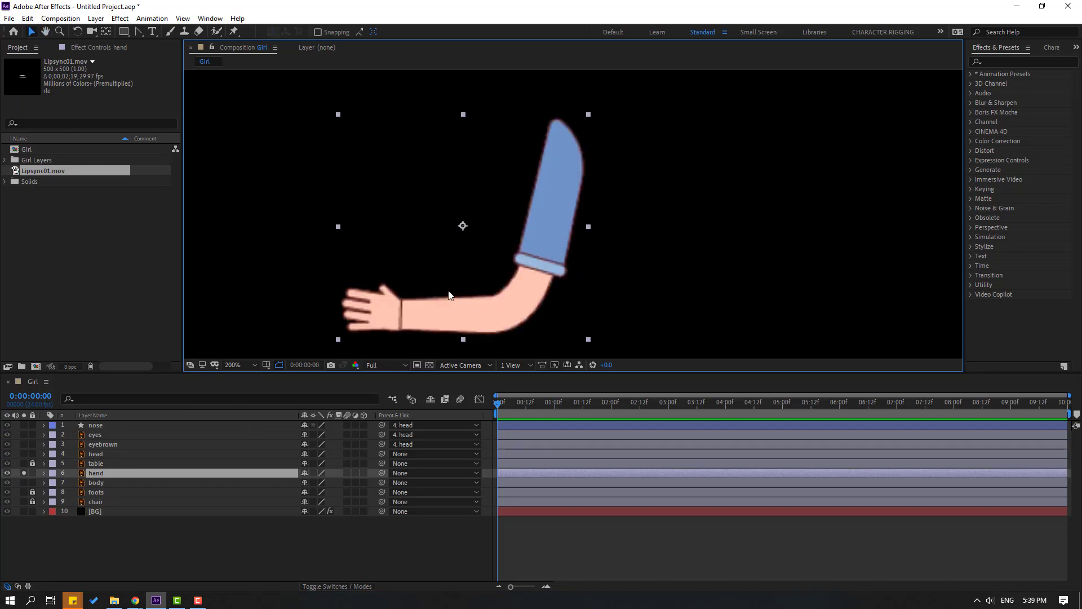
pyautogui.click(233, 32)
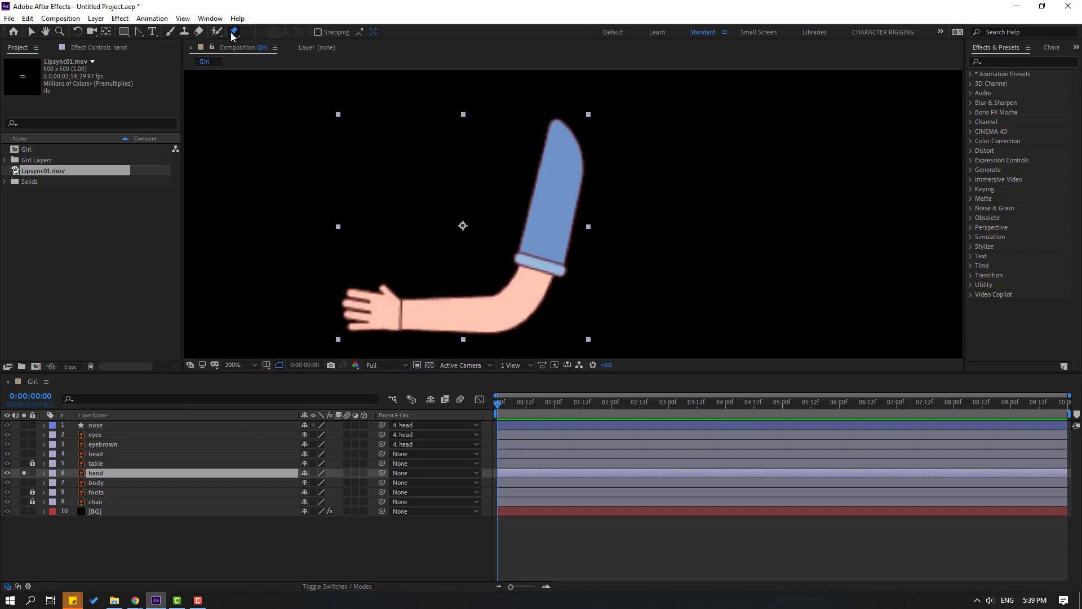
pyautogui.click(558, 129)
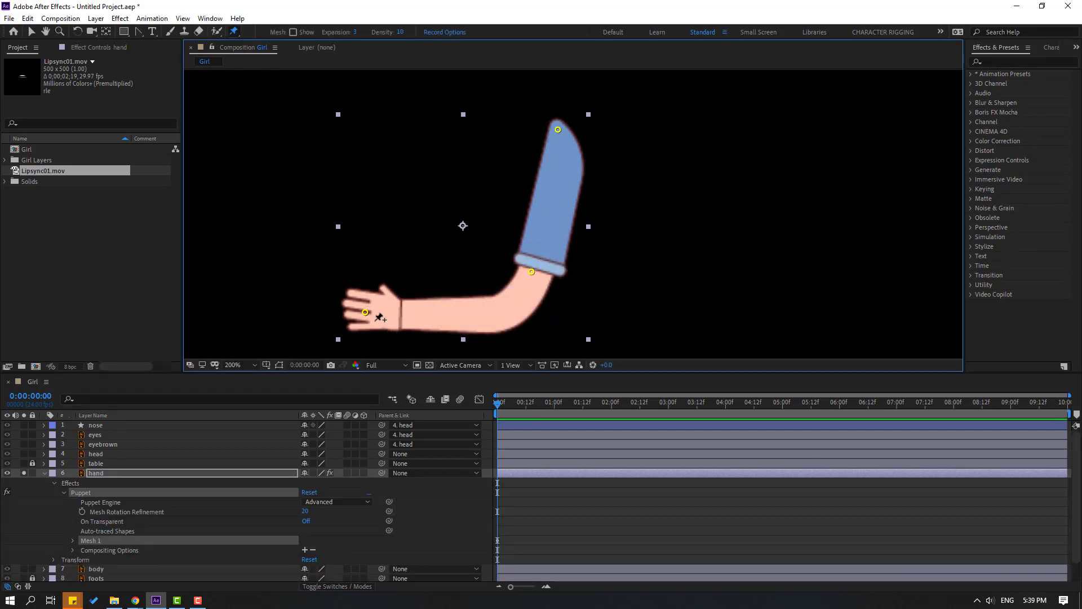
pyautogui.click(28, 34)
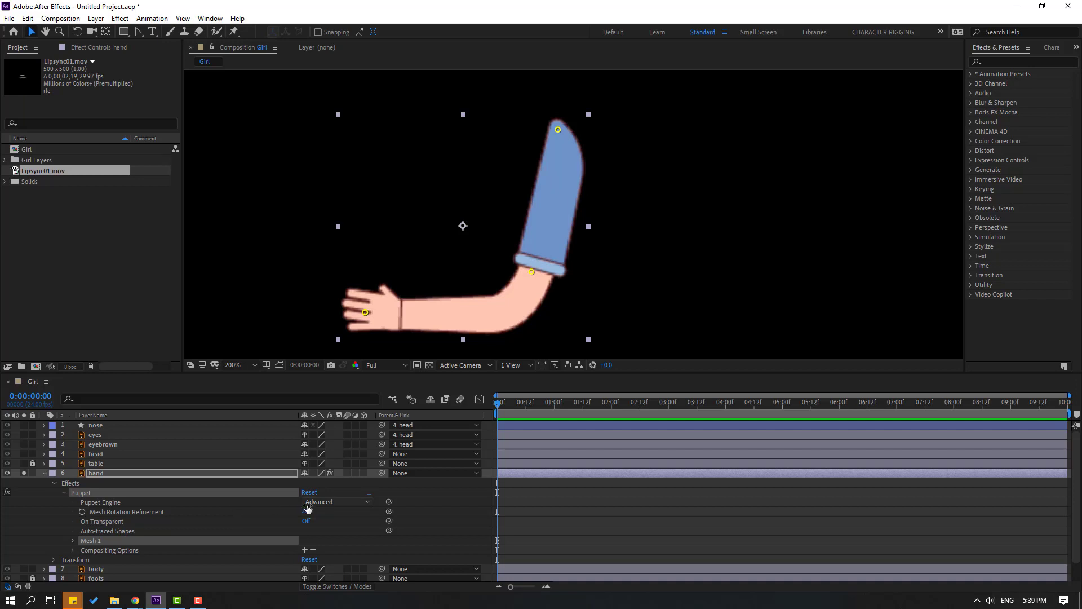
# - Set the hand's Puppet Engine to Legacy and accept the warning
pyautogui.click(101, 503)
pyautogui.click(317, 502)
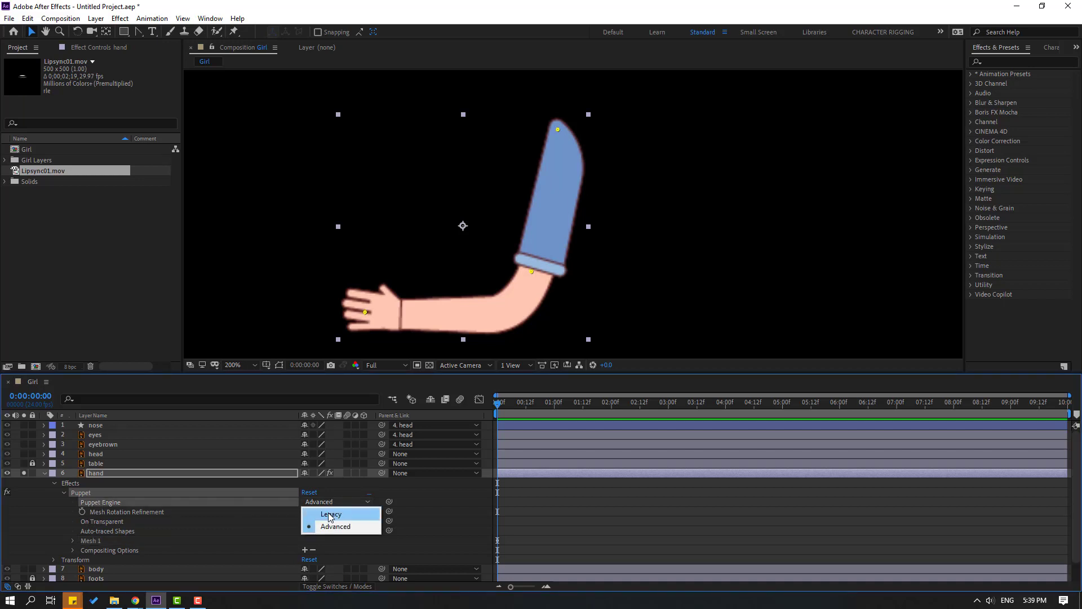
pyautogui.click(330, 512)
pyautogui.click(818, 394)
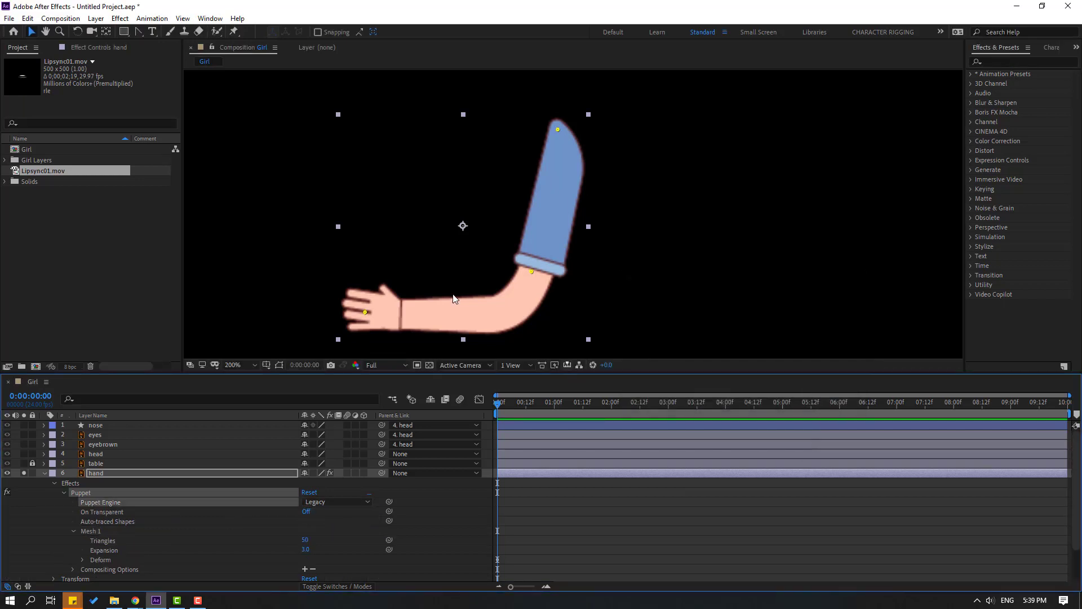
pyautogui.click(210, 19)
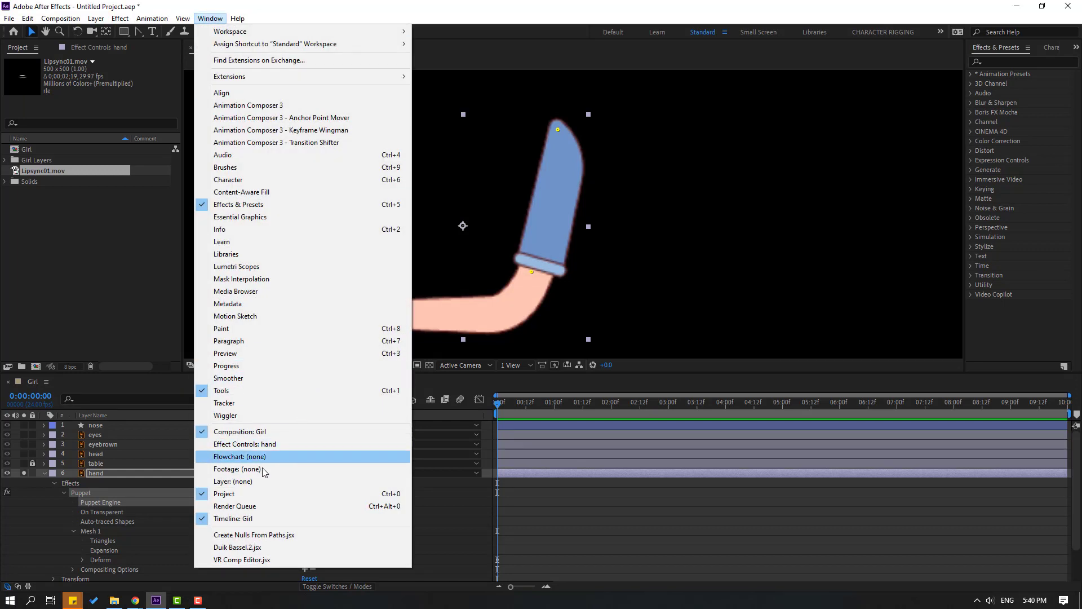
# - Launch Duik Bassel.2.jsx and use Rigging > Add bones on the three hand puppet pins
pyautogui.click(236, 550)
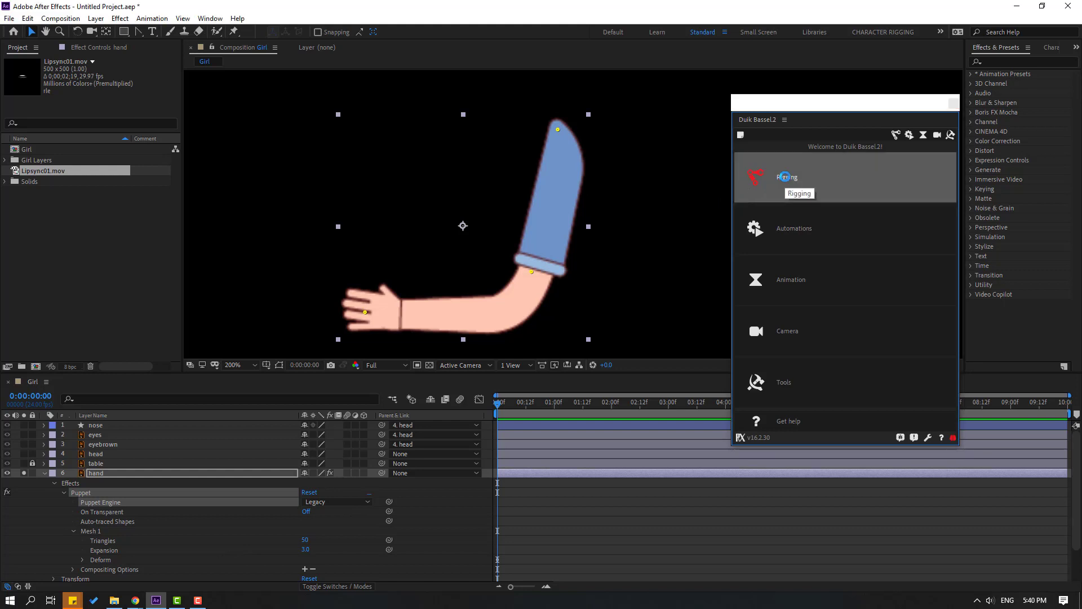
pyautogui.click(785, 179)
pyautogui.click(83, 513)
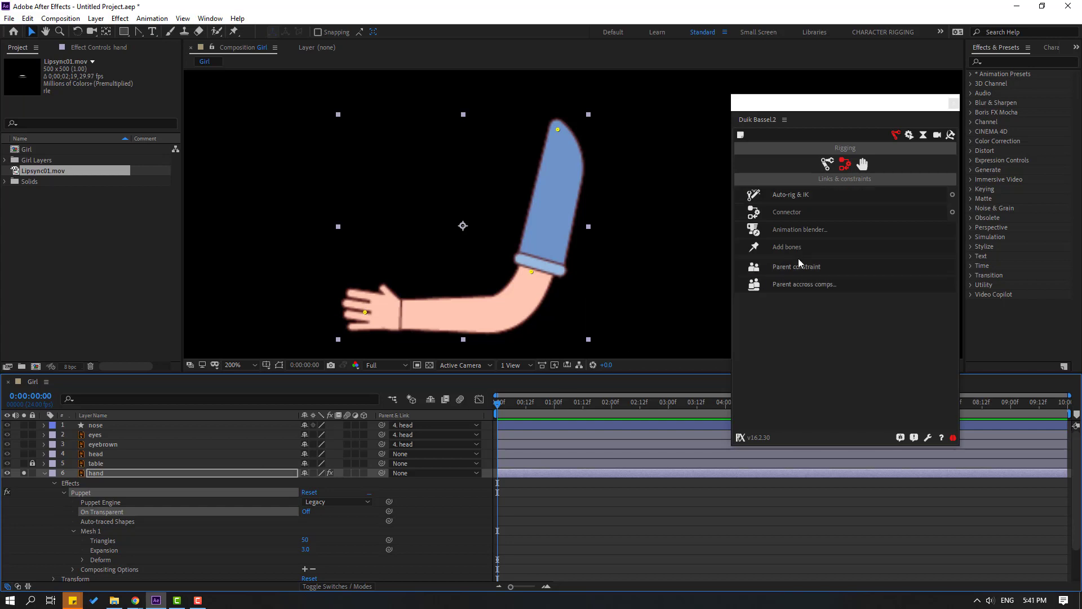
pyautogui.click(780, 248)
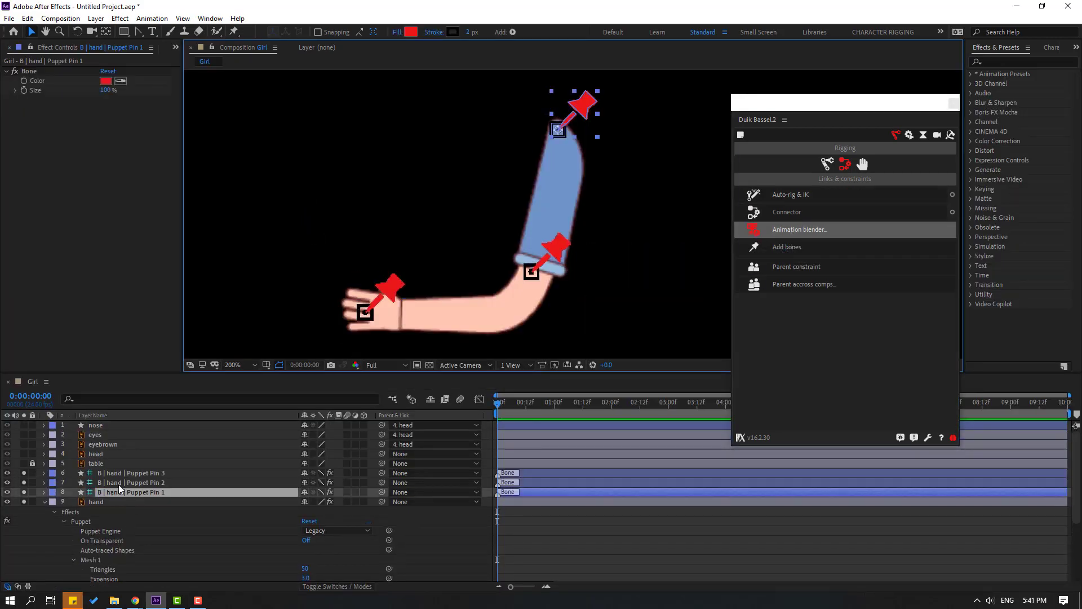
# - Parent Puppet Pin 3 to Puppet Pin 2, and Puppet Pin 2 to Puppet Pin 1
pyautogui.click(126, 474)
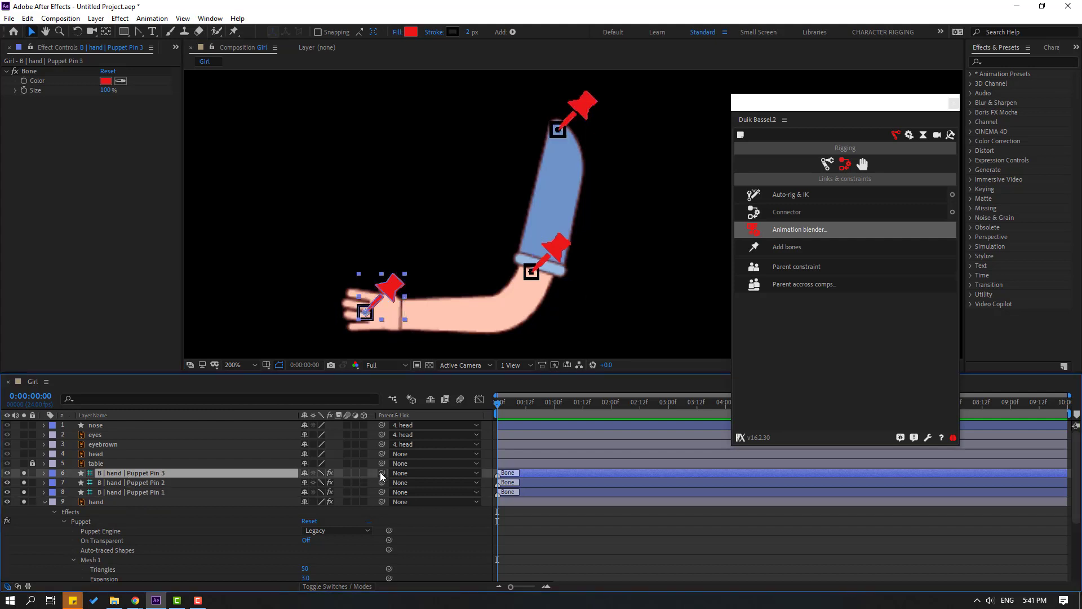
pyautogui.moveTo(381, 473); pyautogui.dragTo(141, 483)
pyautogui.click(186, 483)
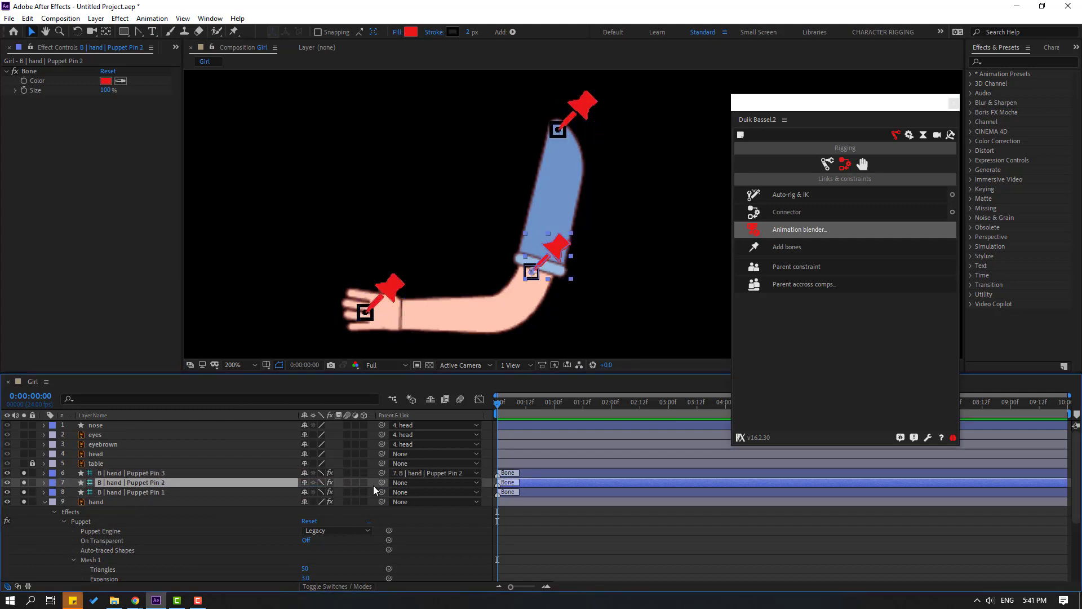
pyautogui.moveTo(381, 482); pyautogui.dragTo(157, 469)
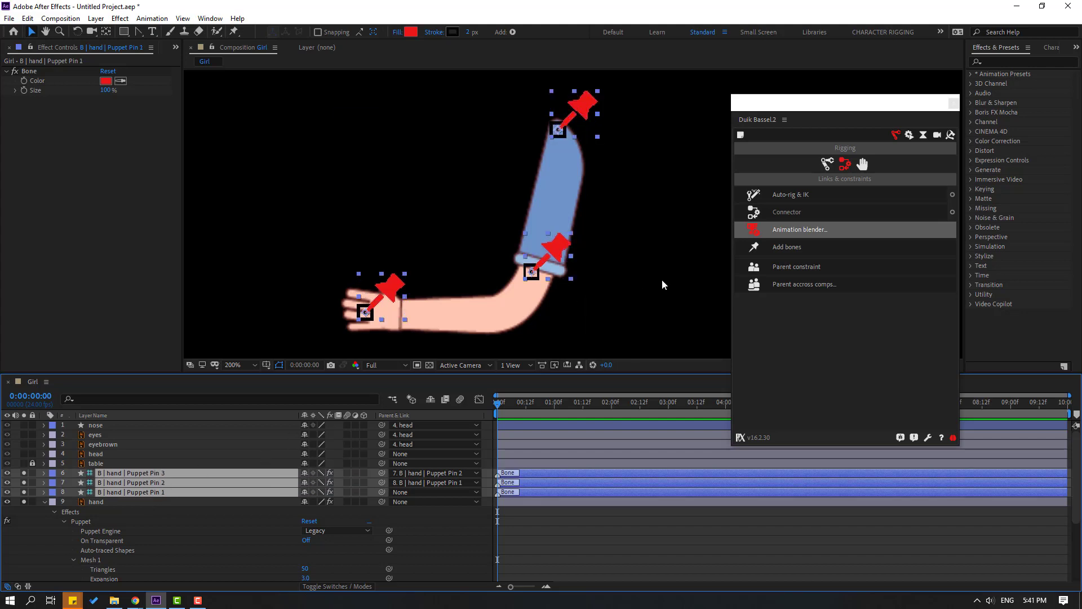
# - Run Duik's Auto-rig & IK on the arm and test by dragging the hand controller
pyautogui.click(784, 195)
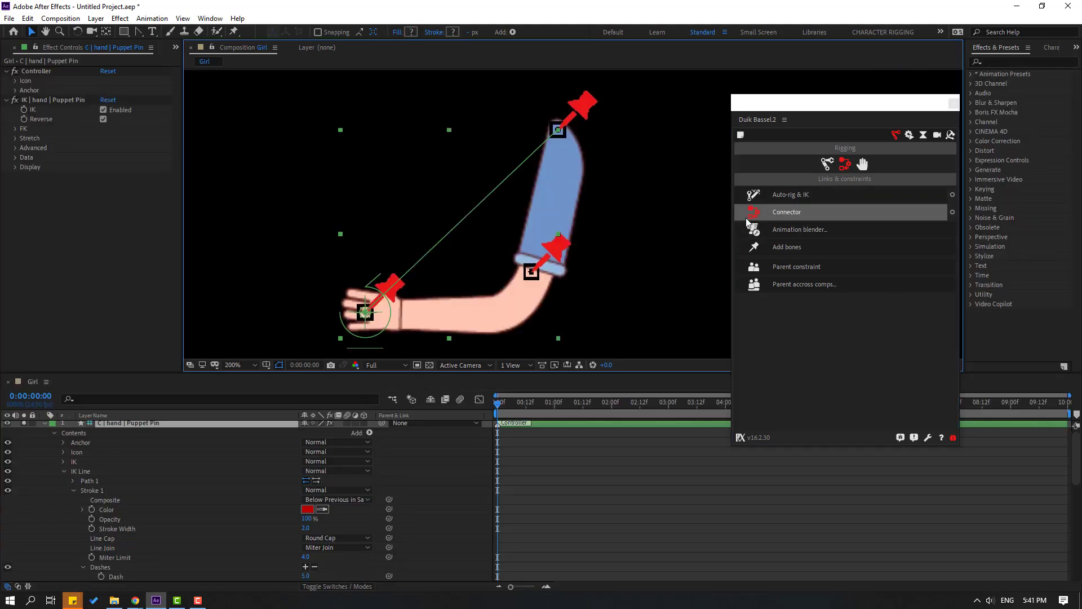
pyautogui.click(952, 105)
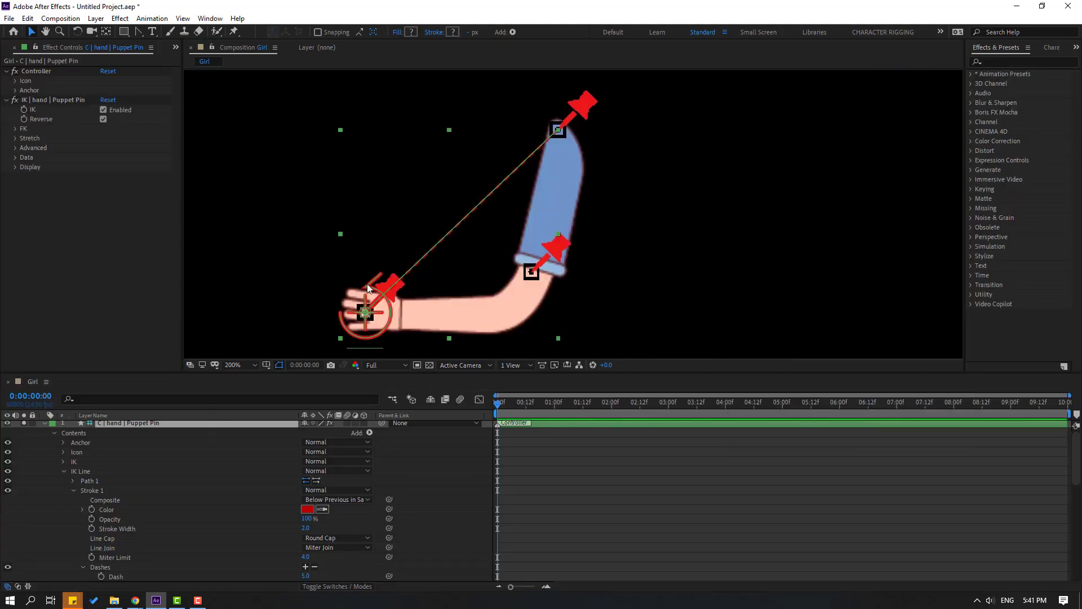
pyautogui.click(44, 423)
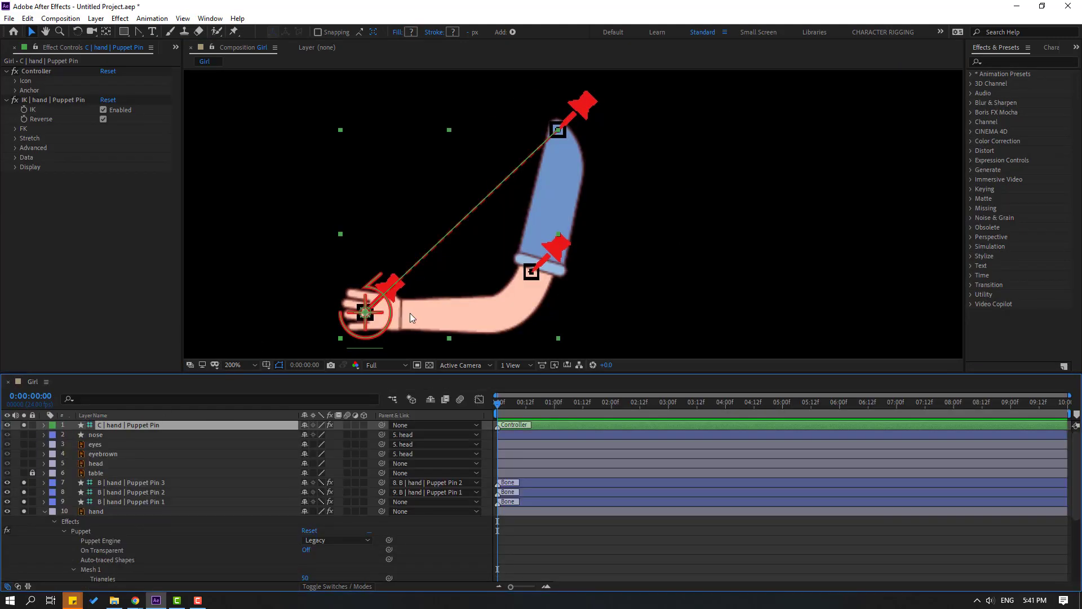
pyautogui.moveTo(410, 313); pyautogui.dragTo(414, 266)
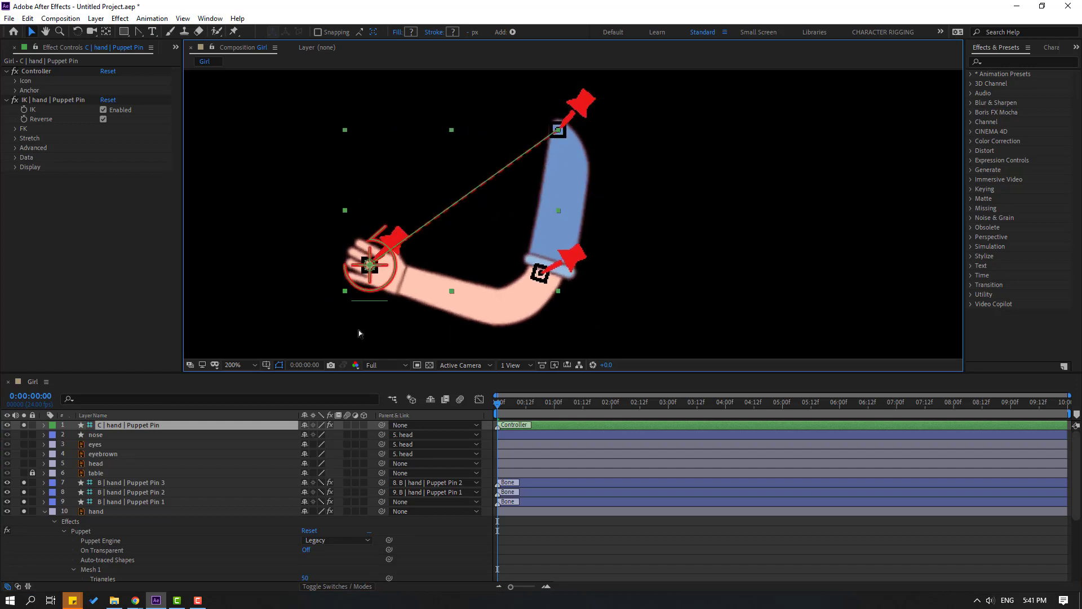
pyautogui.click(44, 511)
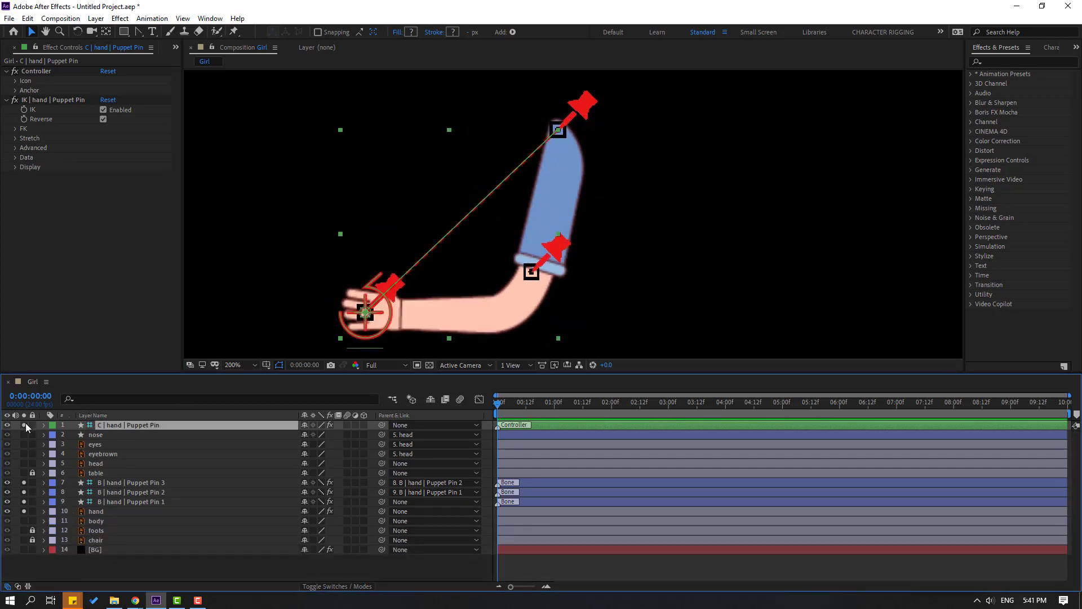
# - Unsolo the arm layers, parent Puppet Pin 1 to body, and solo the body layer
pyautogui.moveTo(26, 424); pyautogui.dragTo(29, 534)
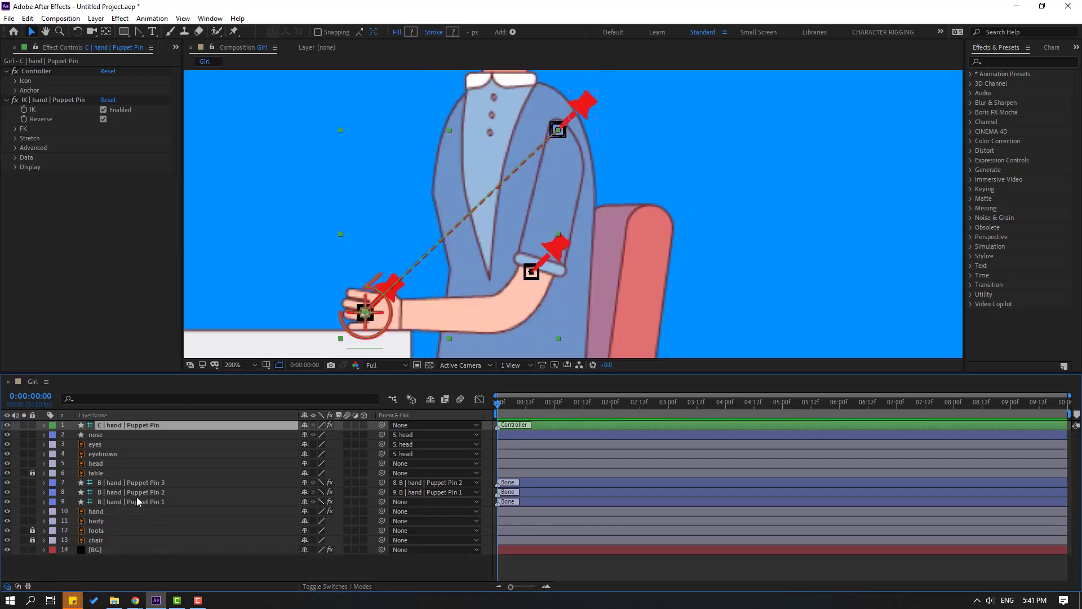
pyautogui.click(143, 502)
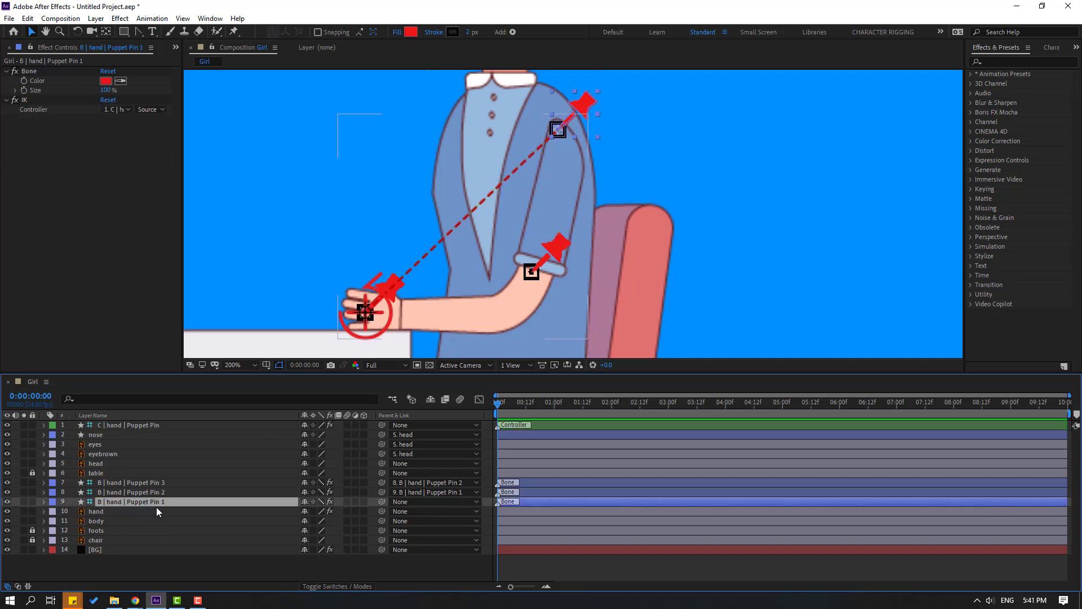
pyautogui.moveTo(380, 502); pyautogui.dragTo(96, 521)
pyautogui.press(',')
pyautogui.press(',')
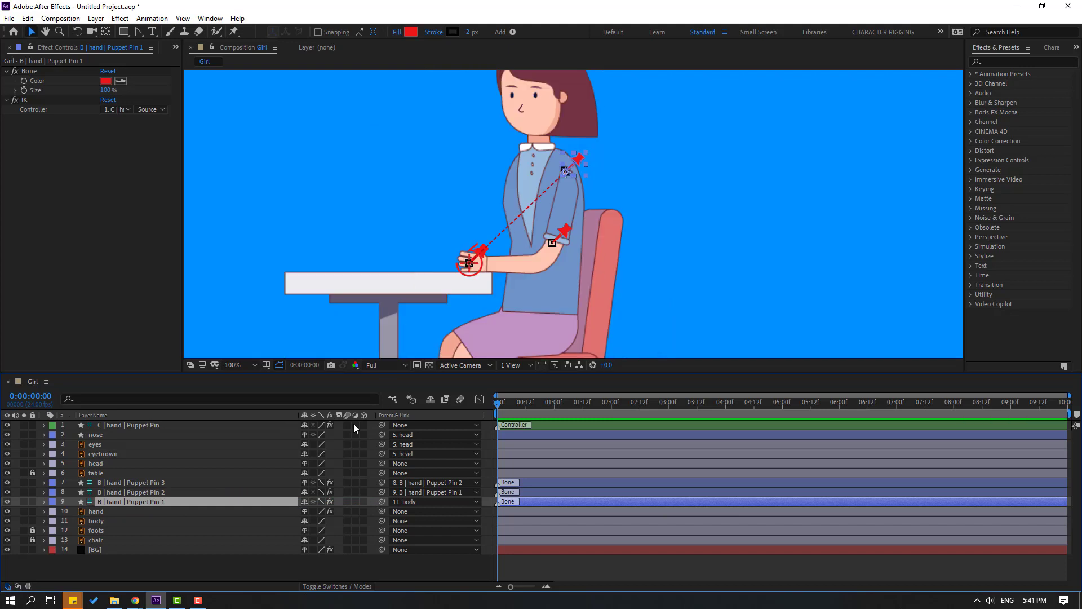
pyautogui.click(99, 522)
pyautogui.click(24, 521)
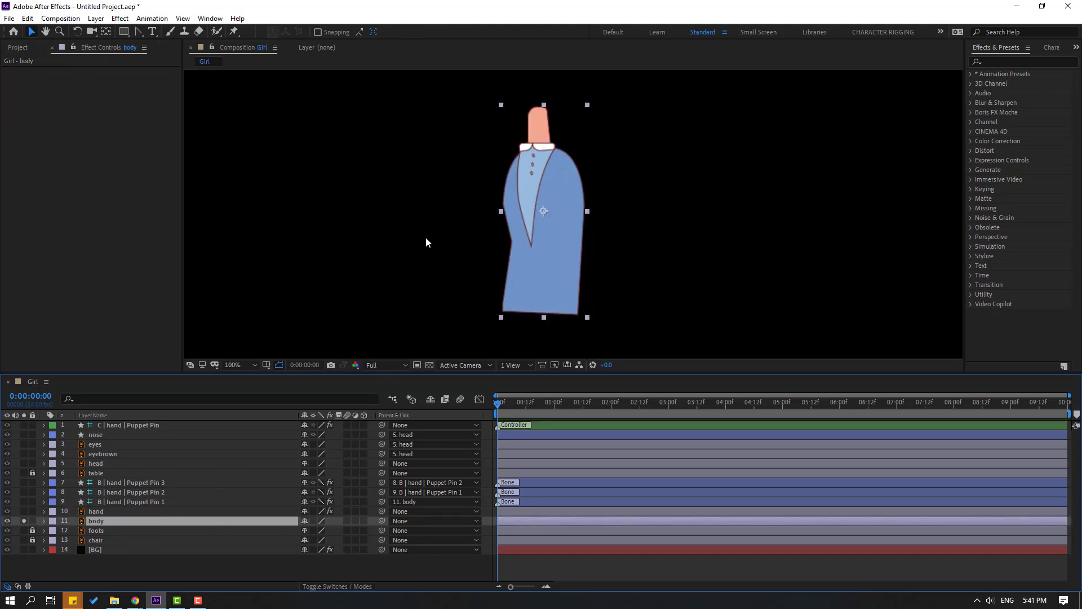
pyautogui.click(106, 31)
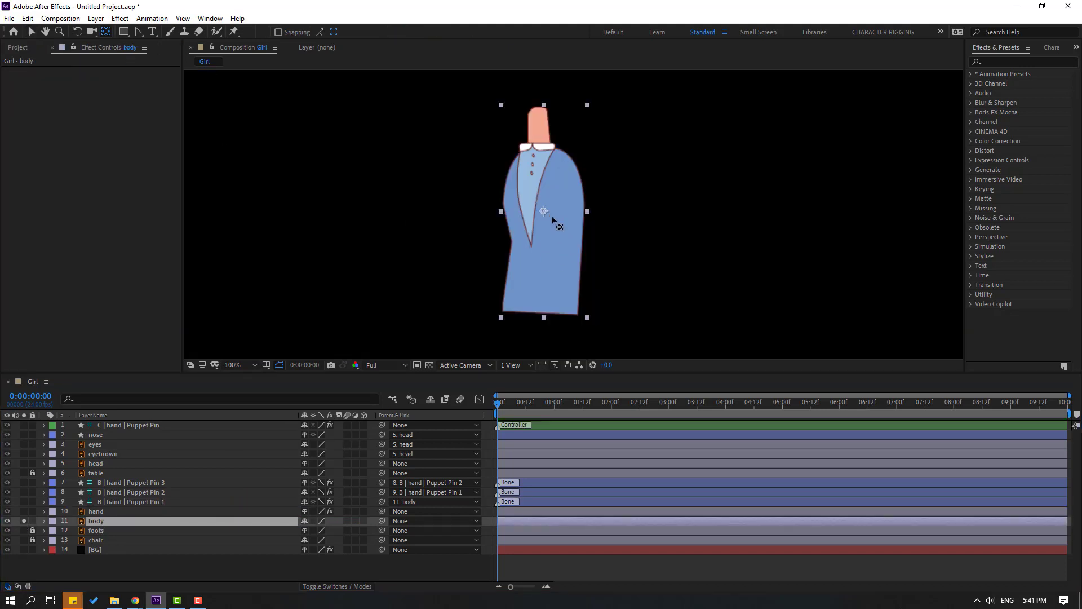
# - Move the body's anchor point to its bottom edge and test the Rotation tilt
pyautogui.moveTo(545, 216); pyautogui.dragTo(542, 308)
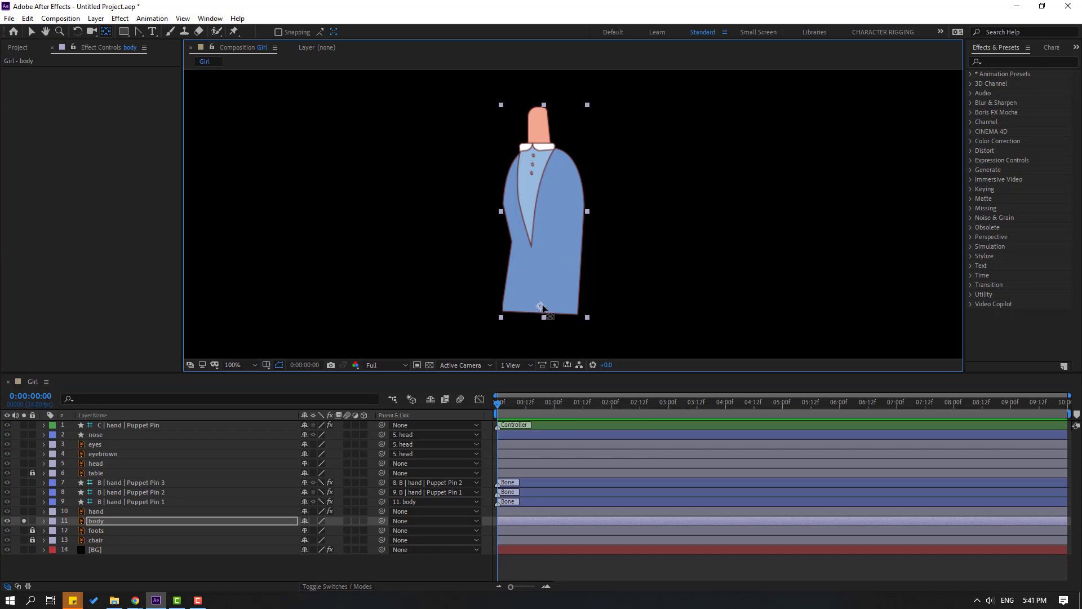
pyautogui.click(32, 32)
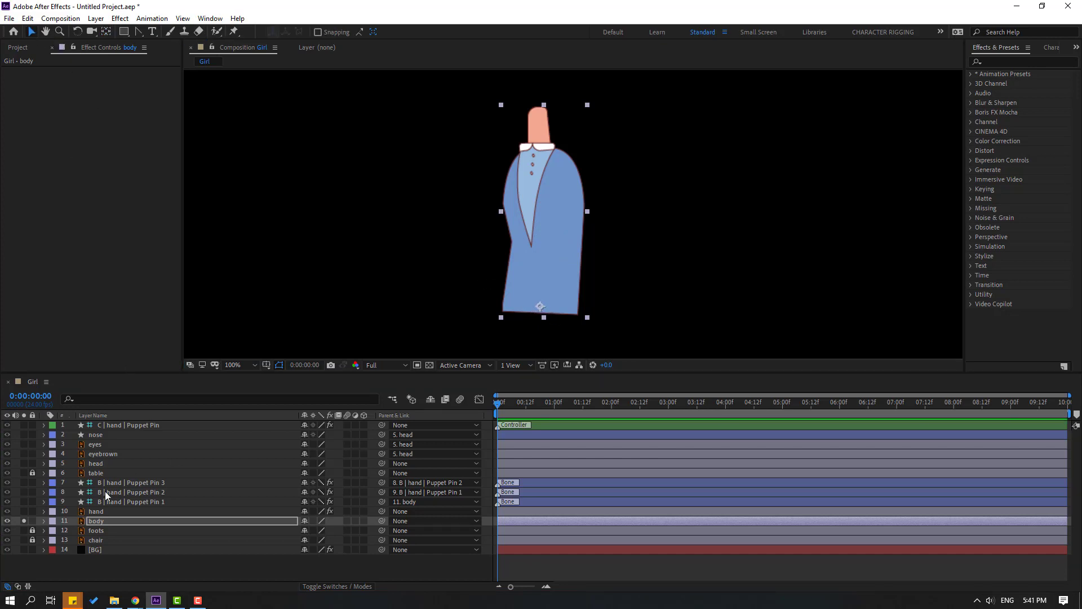
pyautogui.click(24, 521)
pyautogui.press('r')
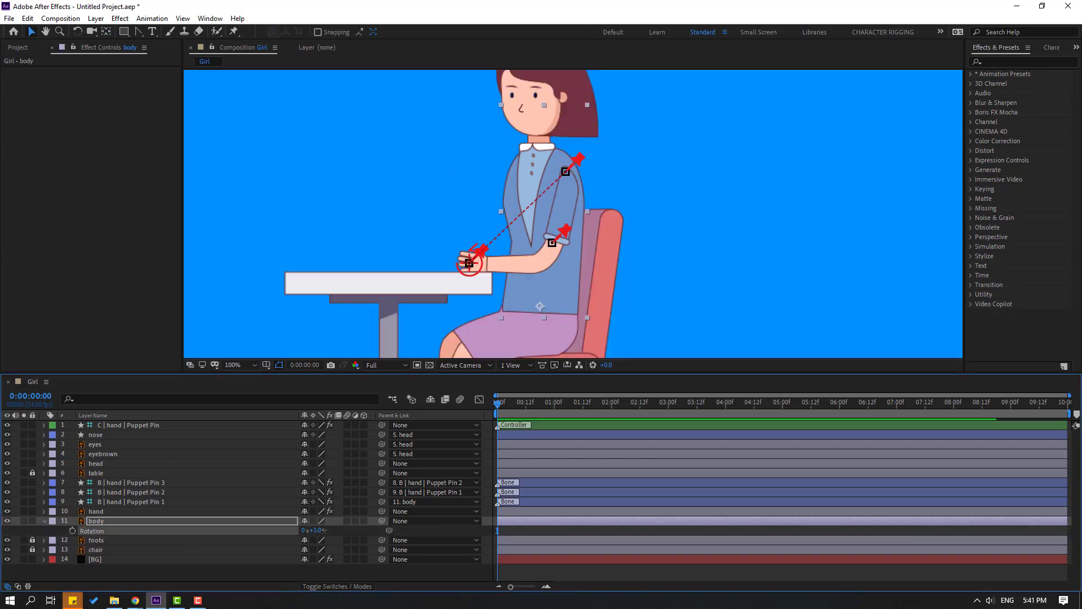
pyautogui.moveTo(324, 530)
pyautogui.mouseDown()
pyautogui.moveTo(307, 530)
pyautogui.moveTo(338, 530)
pyautogui.moveTo(315, 530)
pyautogui.mouseUp()
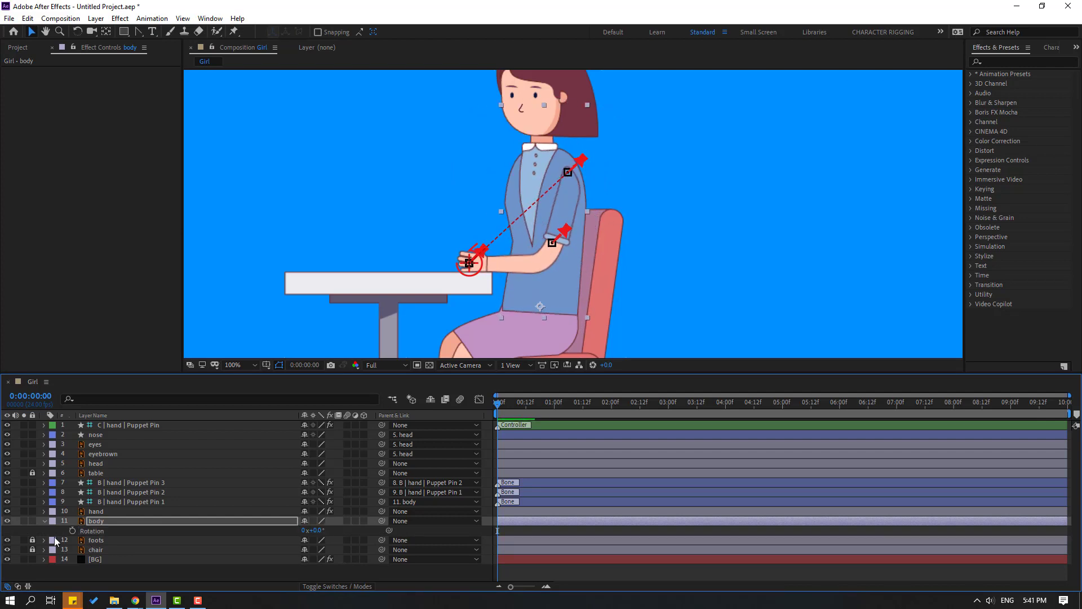
# - Parent the head layer to the body layer
pyautogui.click(44, 520)
pyautogui.click(129, 464)
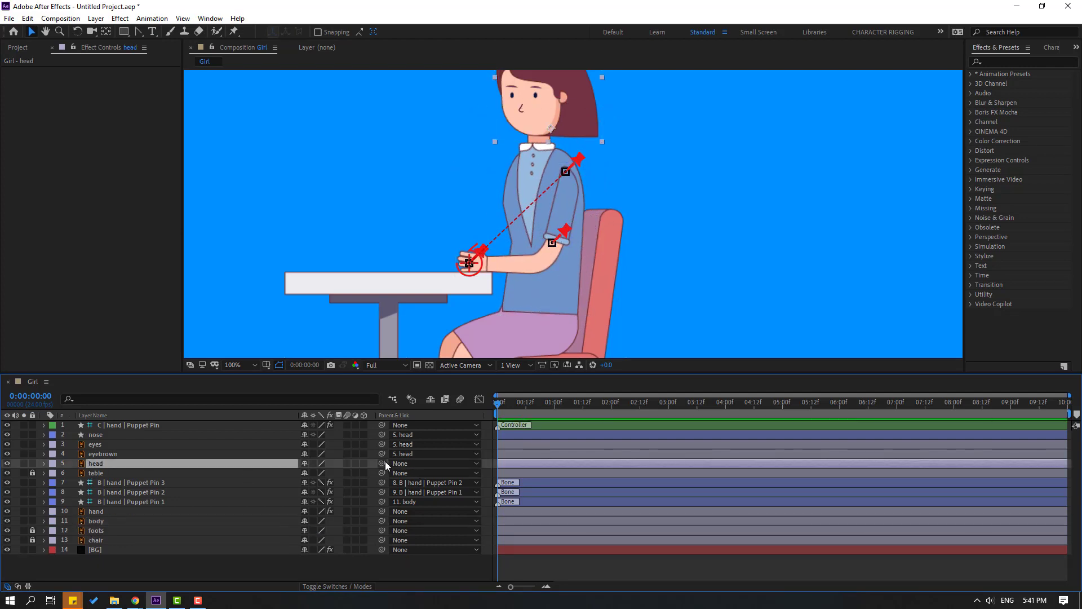
pyautogui.moveTo(382, 463); pyautogui.dragTo(99, 522)
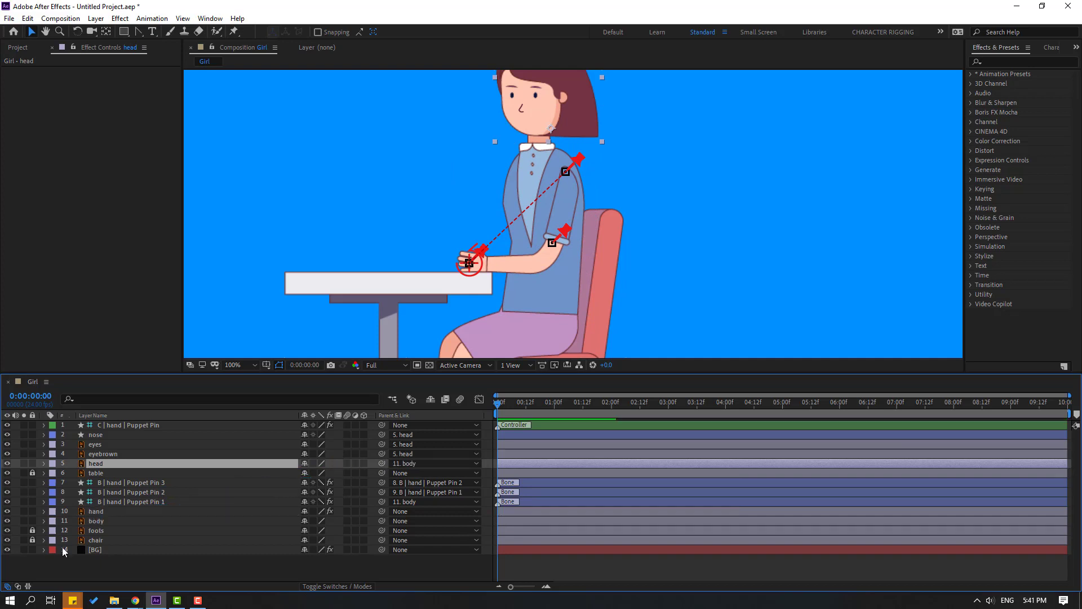
# - Lock the three Puppet Pin bone layers and hide them as shy layers
pyautogui.click(114, 483)
pyautogui.hotkey('ctrl', 'shift', 'Down')
pyautogui.hotkey('ctrl', 'shift', 'Down')
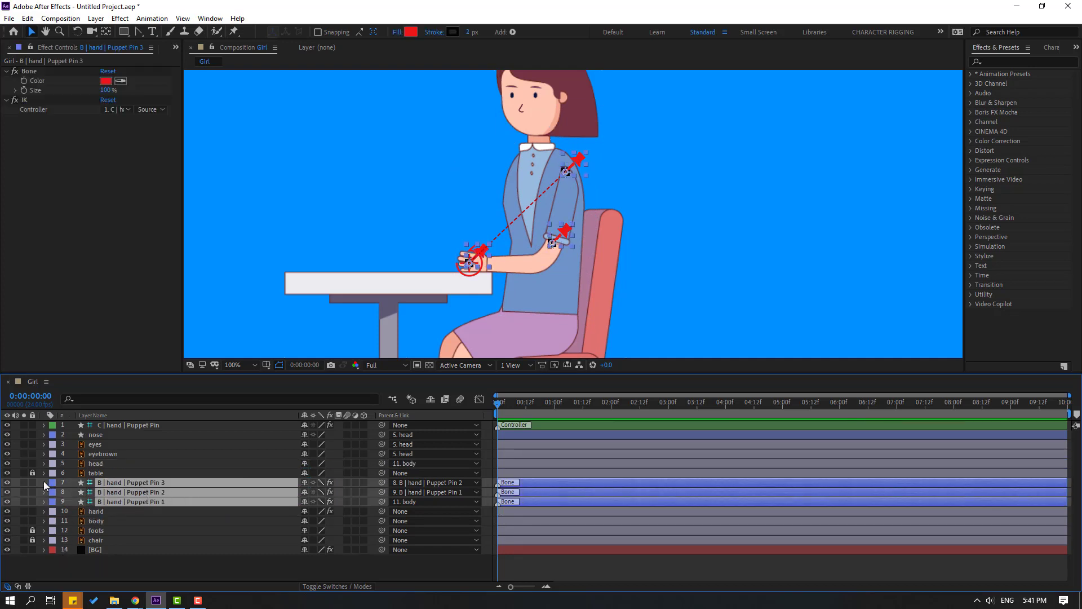
pyautogui.moveTo(32, 482); pyautogui.dragTo(32, 501)
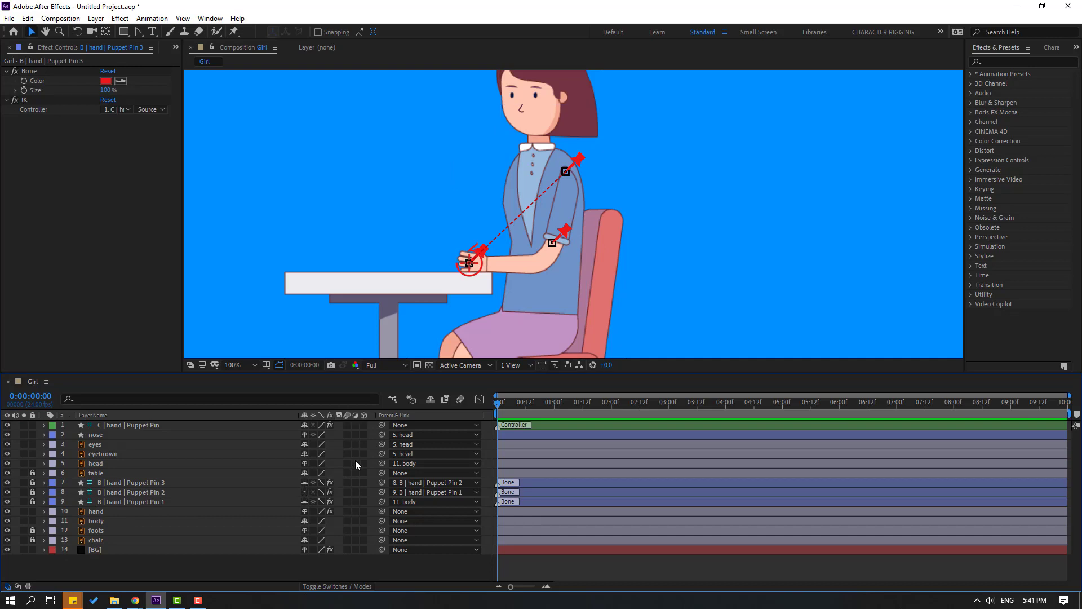
pyautogui.click(431, 400)
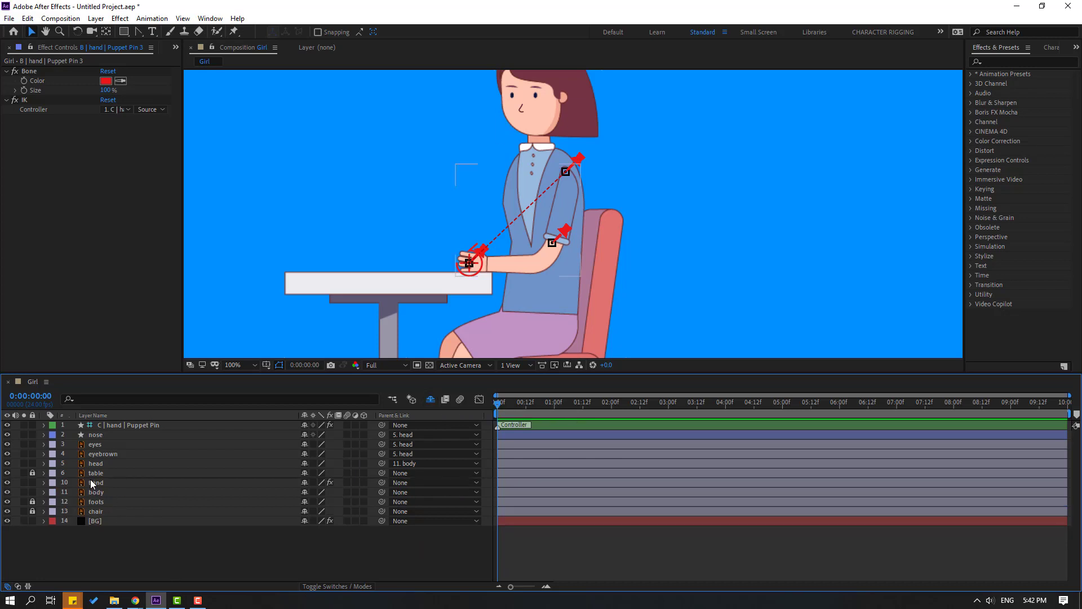
# - Make table, foots, chair and [BG] shy, and close Effect Controls to show the Project panel
pyautogui.click(304, 475)
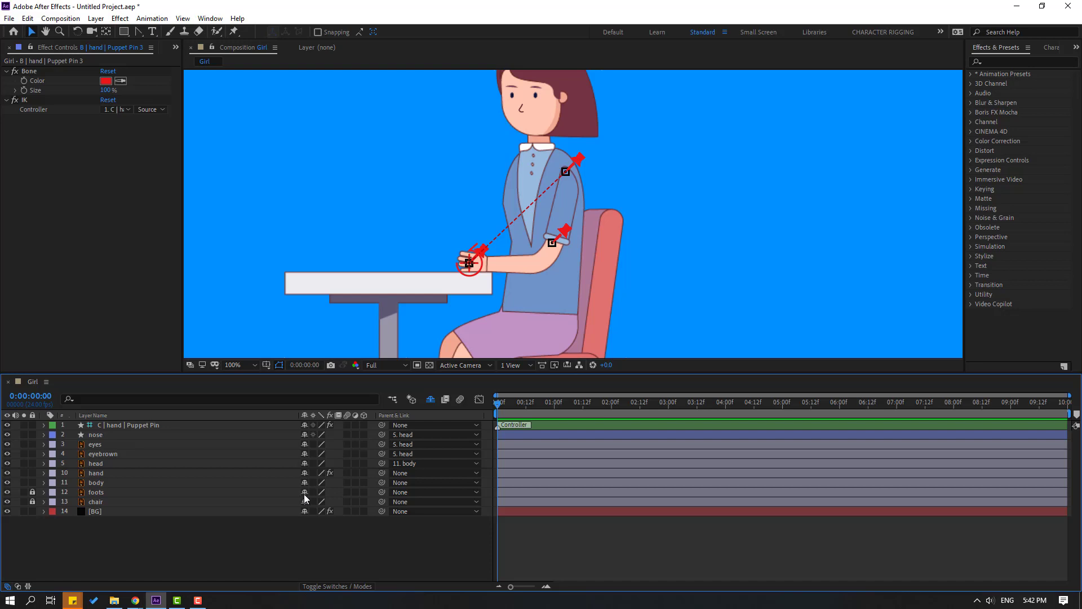
pyautogui.click(304, 492)
pyautogui.click(305, 492)
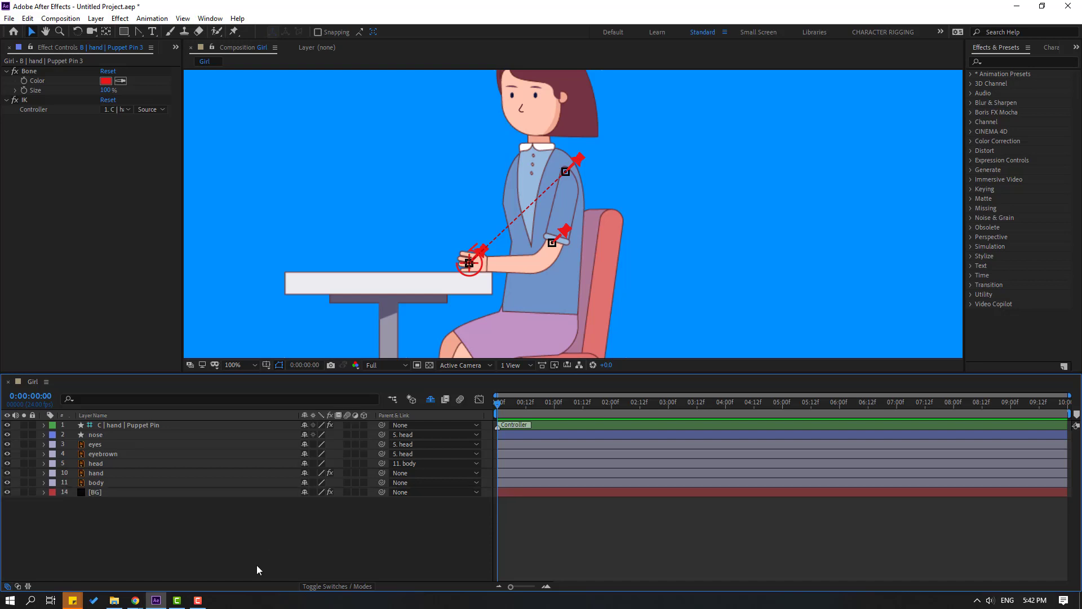
pyautogui.click(304, 492)
pyautogui.press(',')
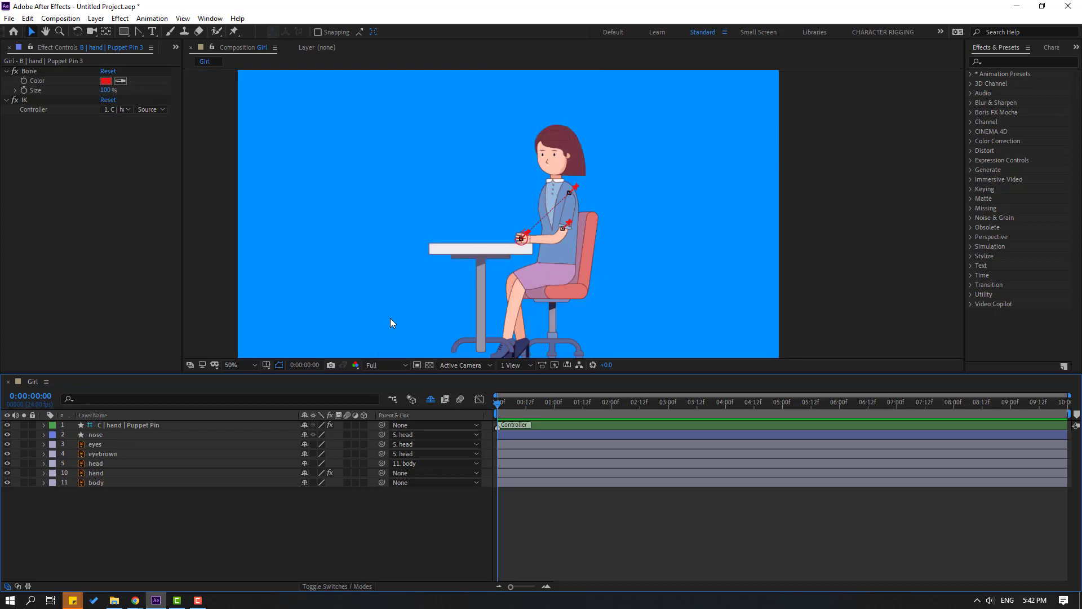
pyautogui.press('.')
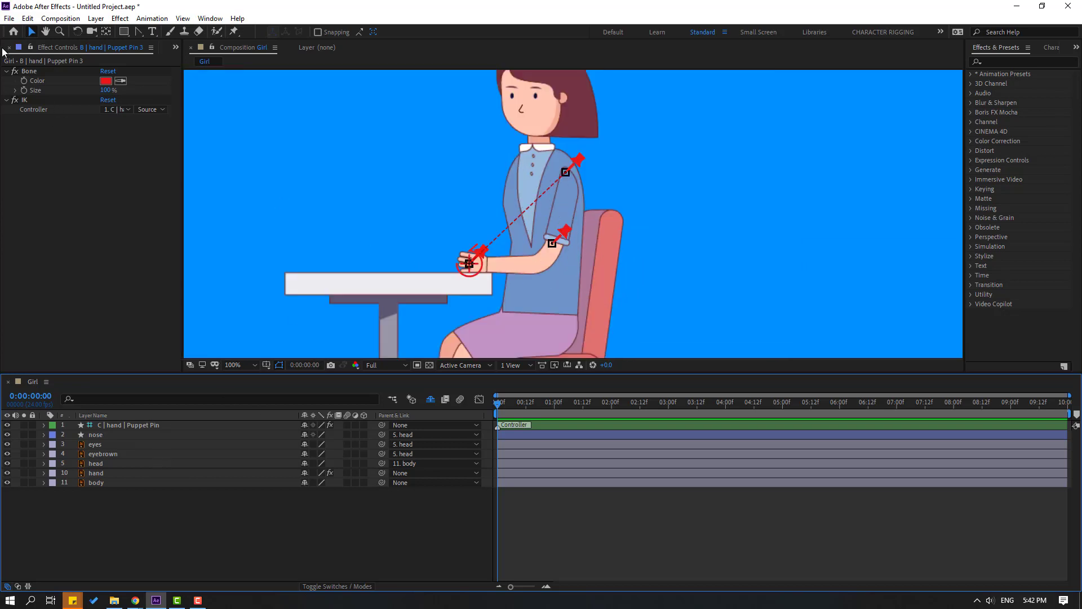
pyautogui.press('F3')
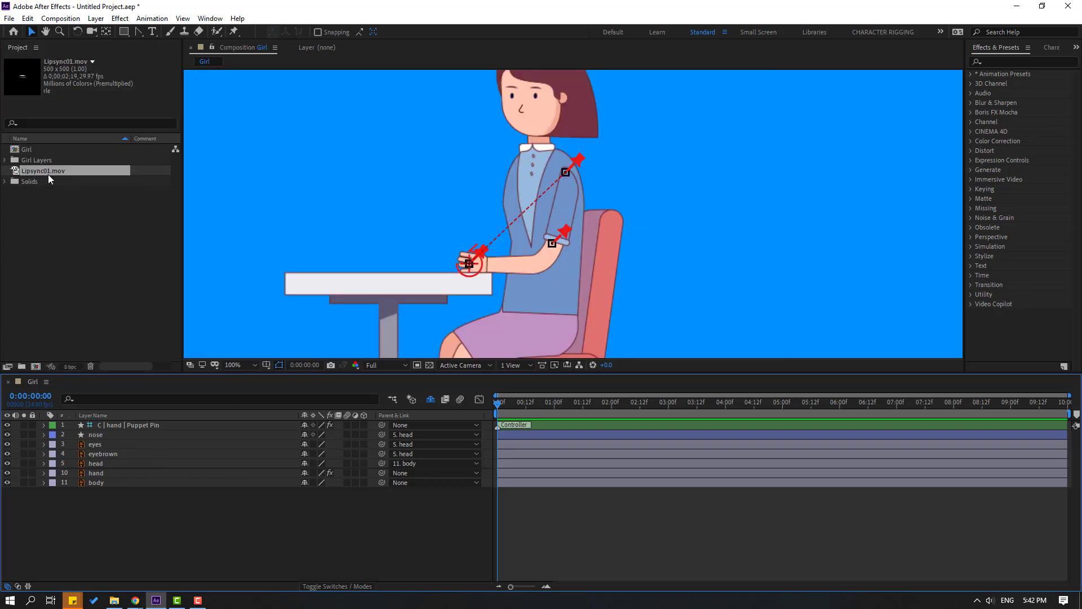
# - Add Lipsync01.mov below the controller, preview it, and adjust its duration with Time Stretch
pyautogui.moveTo(19, 175); pyautogui.dragTo(109, 438)
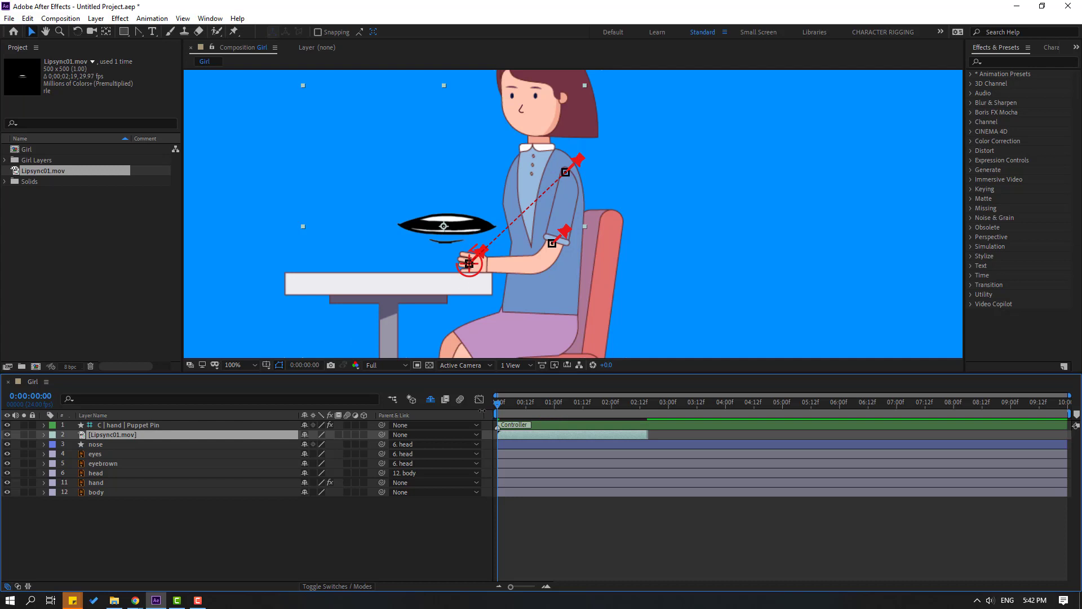
pyautogui.press('space')
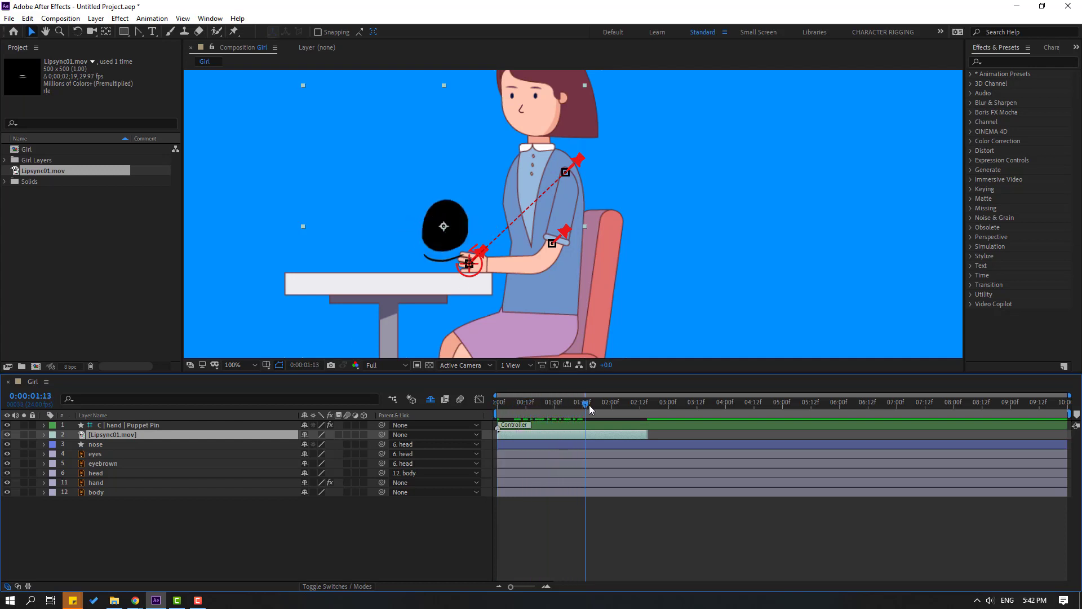
pyautogui.press('space')
pyautogui.rightClick(121, 435)
pyautogui.moveTo(183, 186)
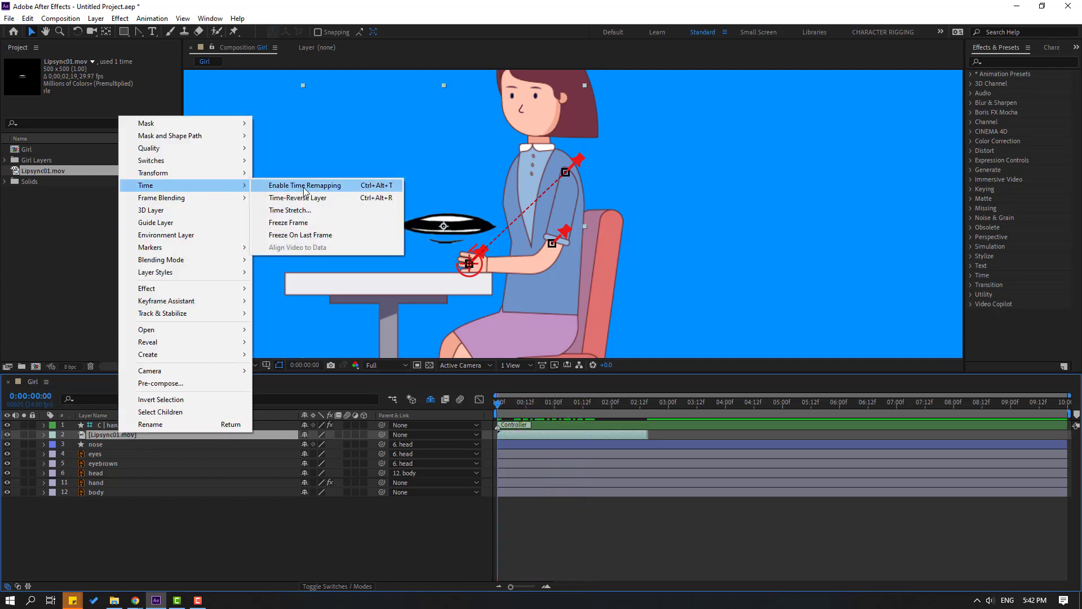
pyautogui.click(301, 211)
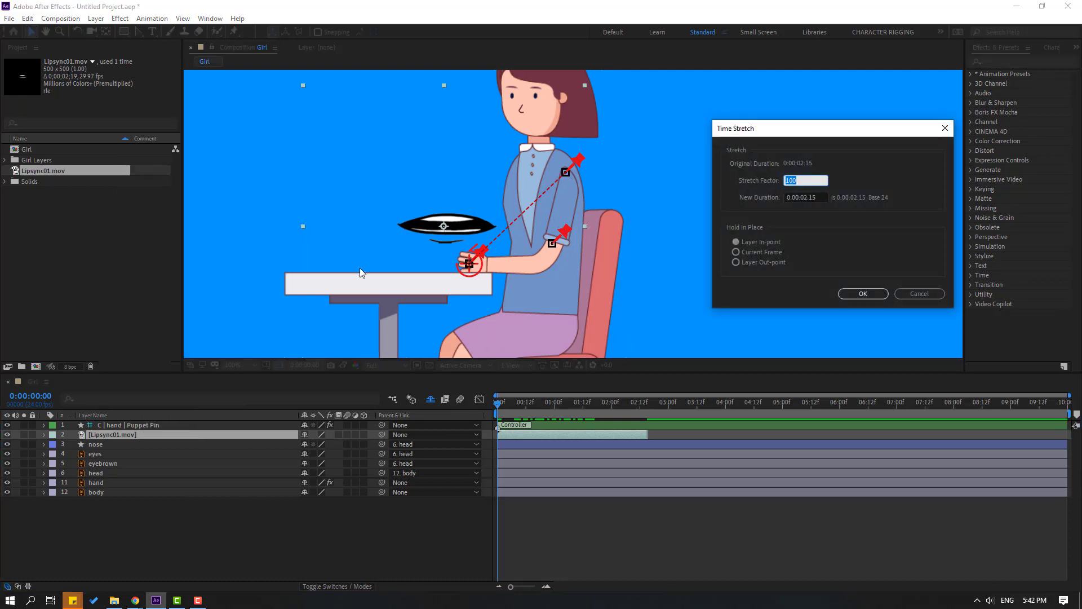
pyautogui.click(852, 296)
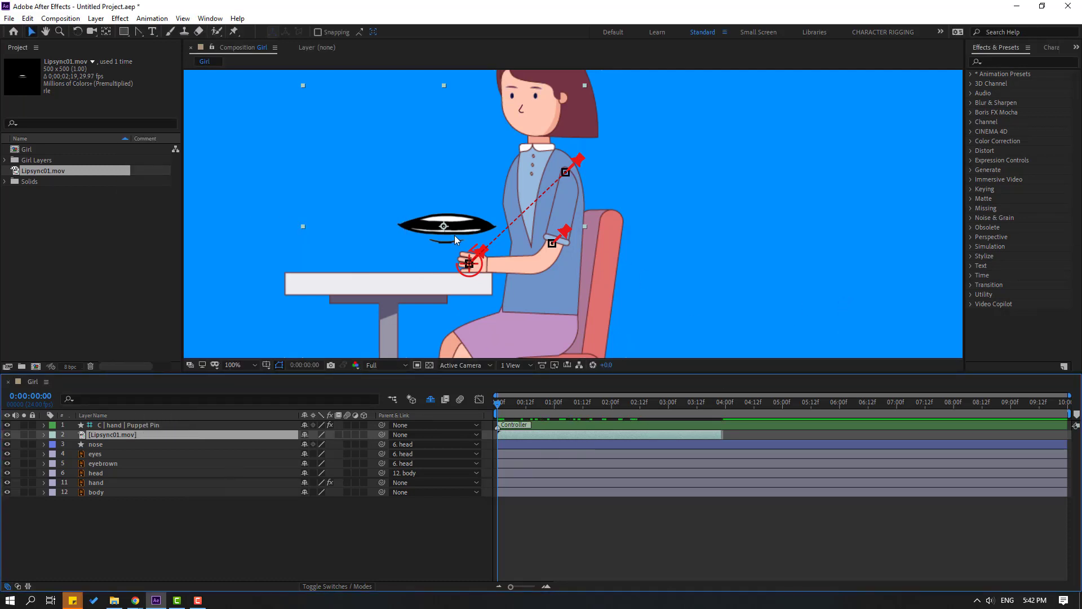
# - Scale the Lipsync01.mov mouth to 13% and position it below the nose
pyautogui.moveTo(455, 240); pyautogui.dragTo(481, 235)
pyautogui.scroll(2, 390, 326)
pyautogui.moveTo(390, 326); pyautogui.dragTo(366, 313)
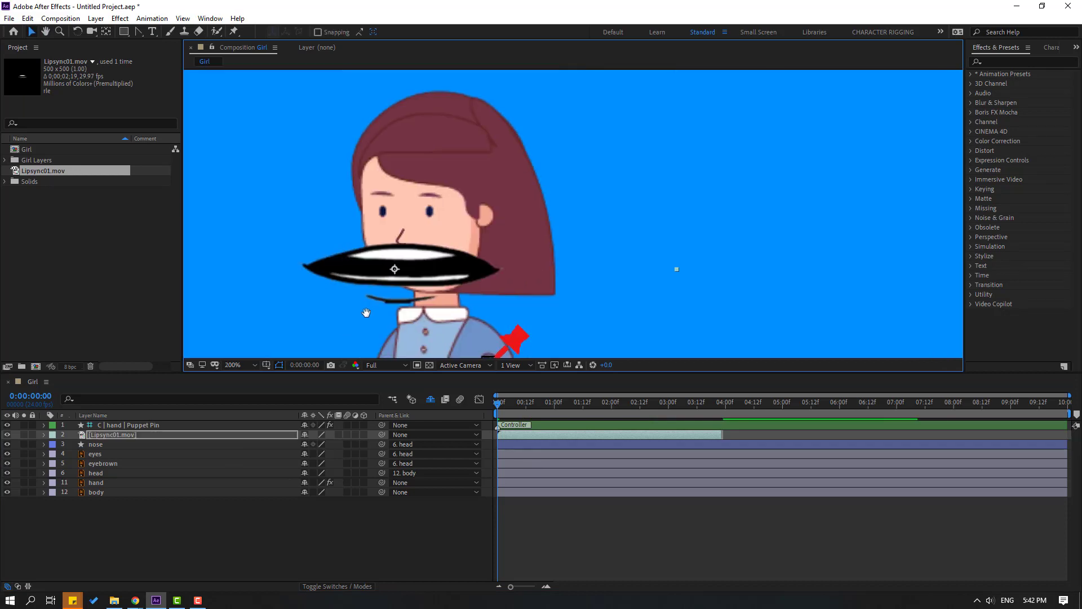
pyautogui.scroll(2, 412, 295)
pyautogui.press('s')
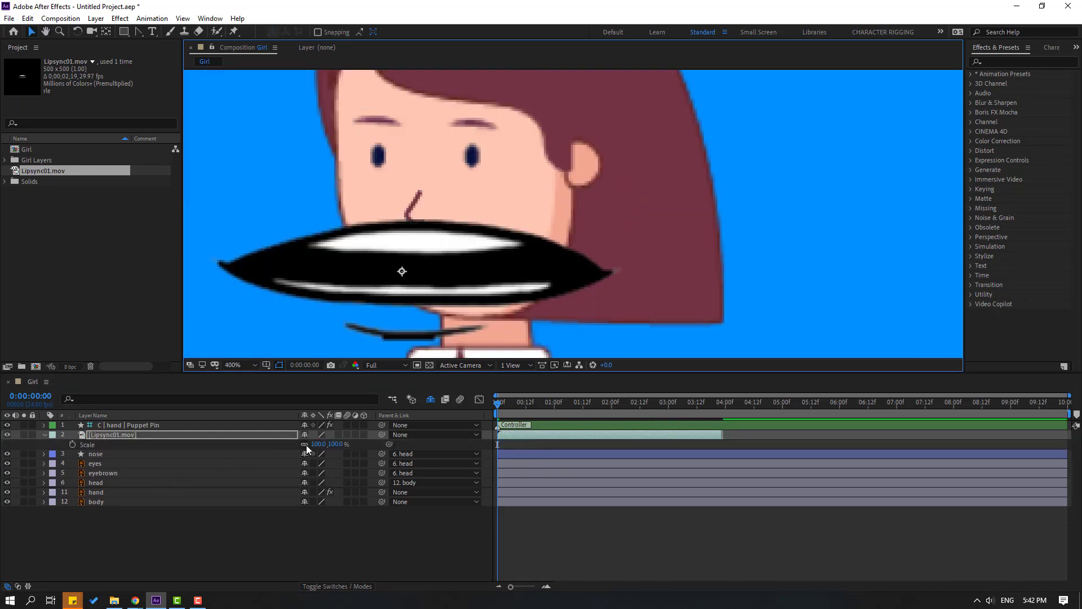
pyautogui.moveTo(313, 444); pyautogui.dragTo(257, 445)
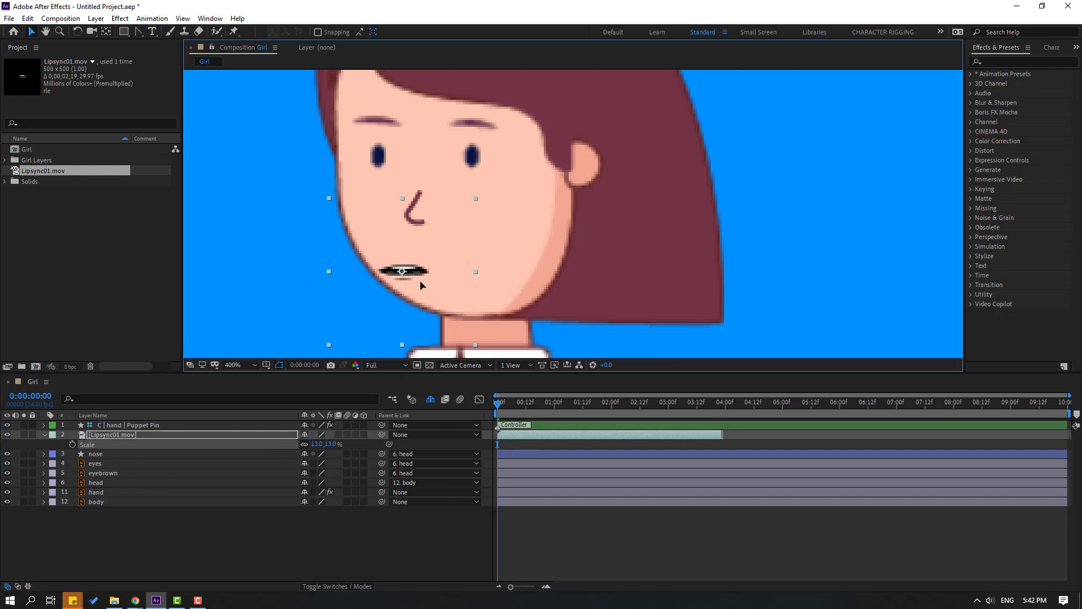
pyautogui.moveTo(419, 284); pyautogui.dragTo(453, 289)
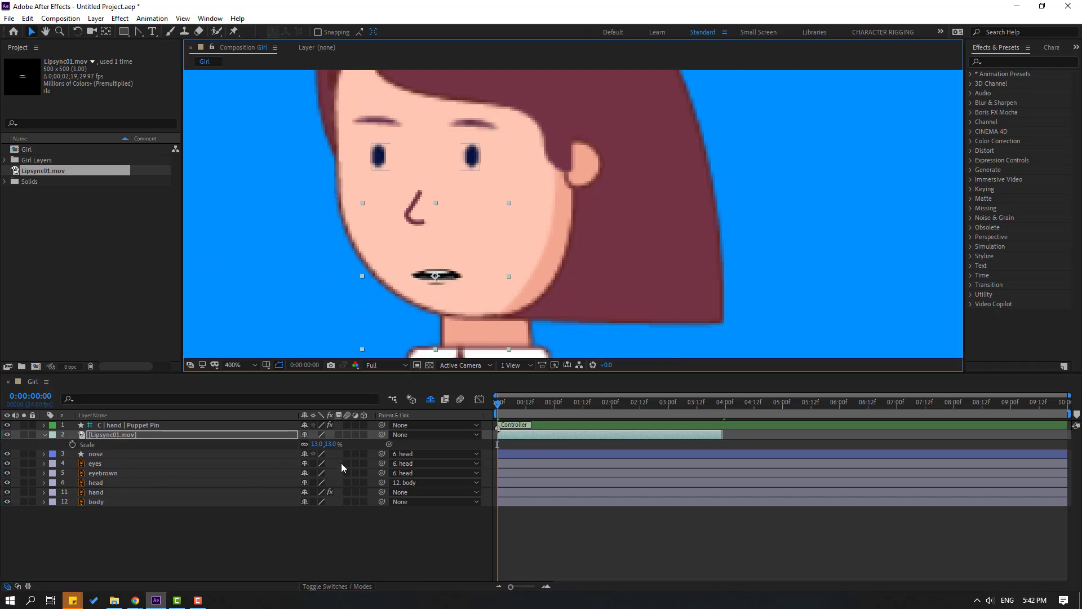
# - Parent the Lipsync01.mov layer to the head layer
pyautogui.moveTo(381, 434); pyautogui.dragTo(96, 481)
pyautogui.click(44, 434)
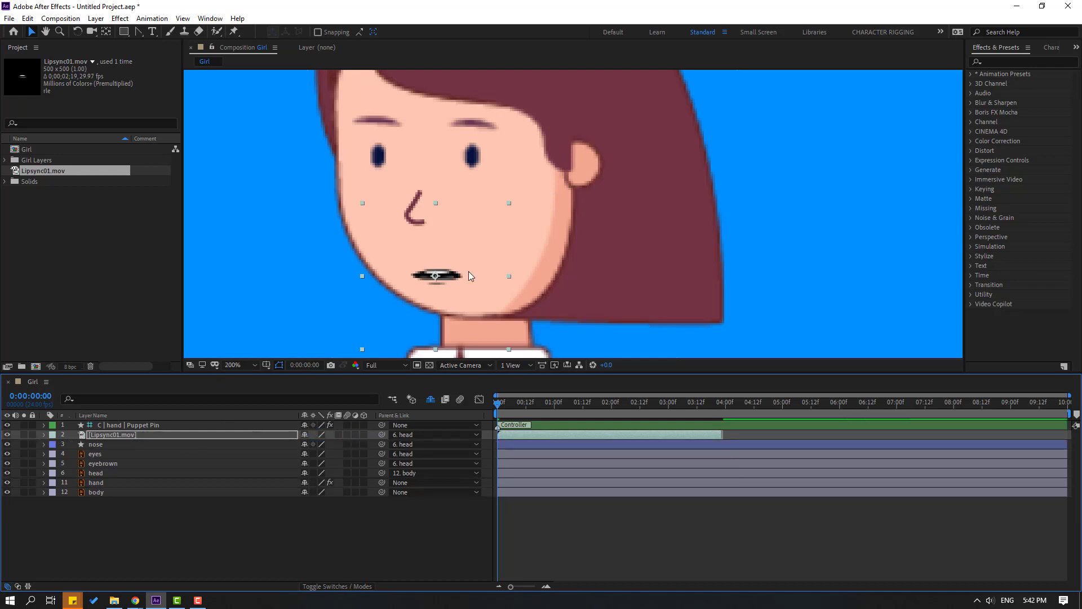
pyautogui.press(',')
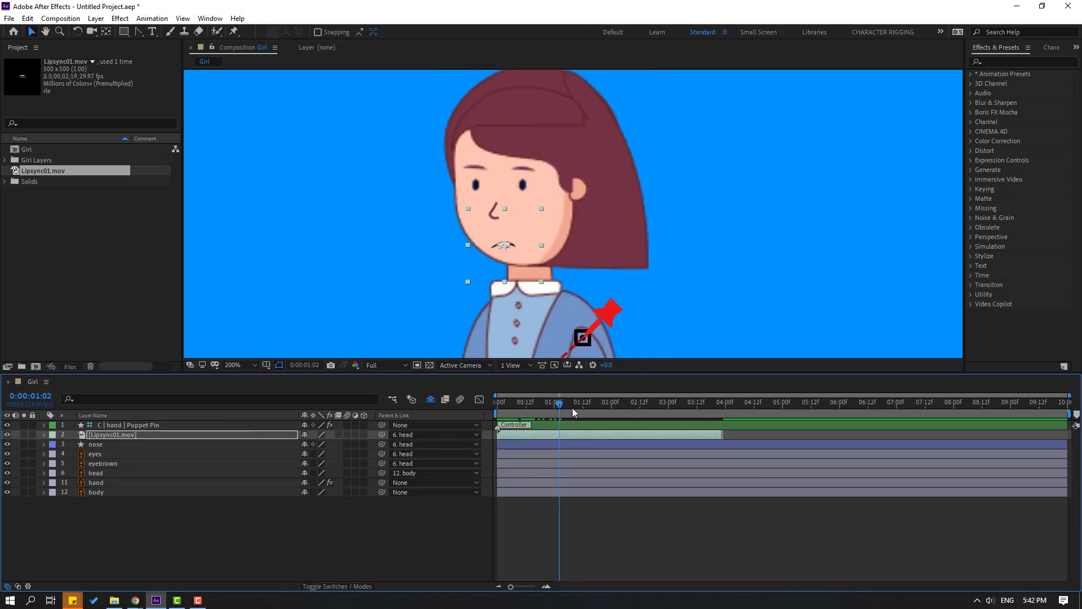
# - Add a new null object and position it over the girl's face
pyautogui.press('space')
pyautogui.click(152, 539)
pyautogui.rightClick(151, 524)
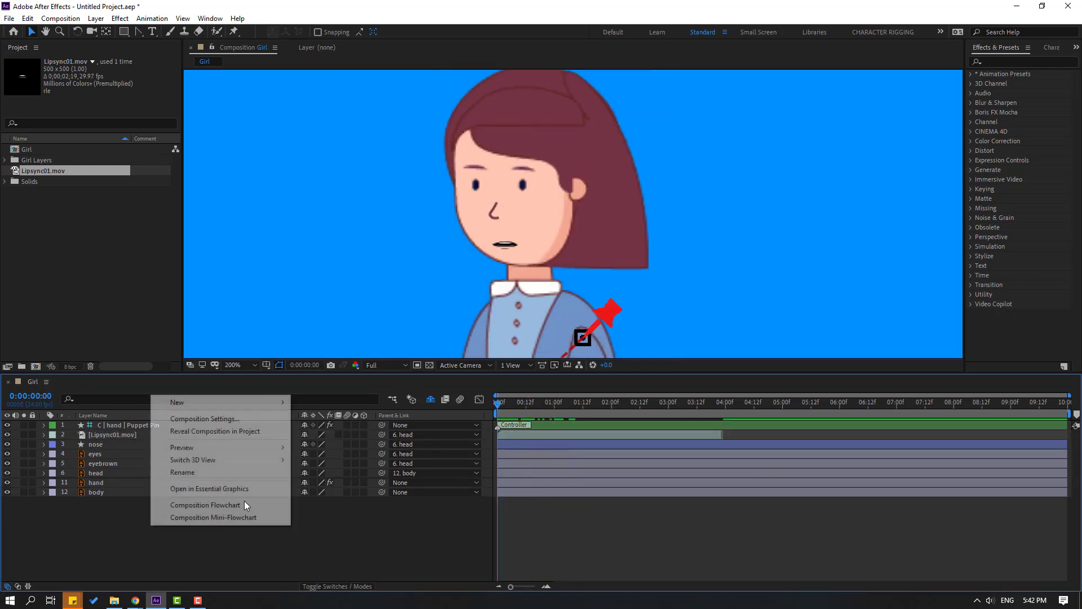
pyautogui.moveTo(259, 403)
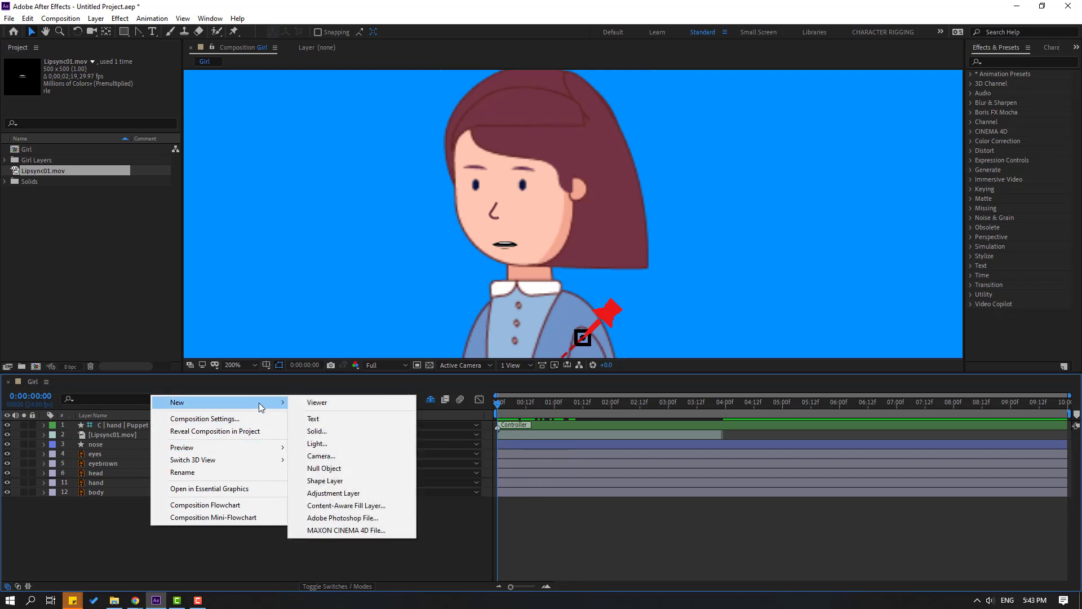
pyautogui.click(341, 467)
pyautogui.scroll(-4, 404, 296)
pyautogui.moveTo(524, 299); pyautogui.dragTo(554, 221)
pyautogui.scroll(4, 583, 208)
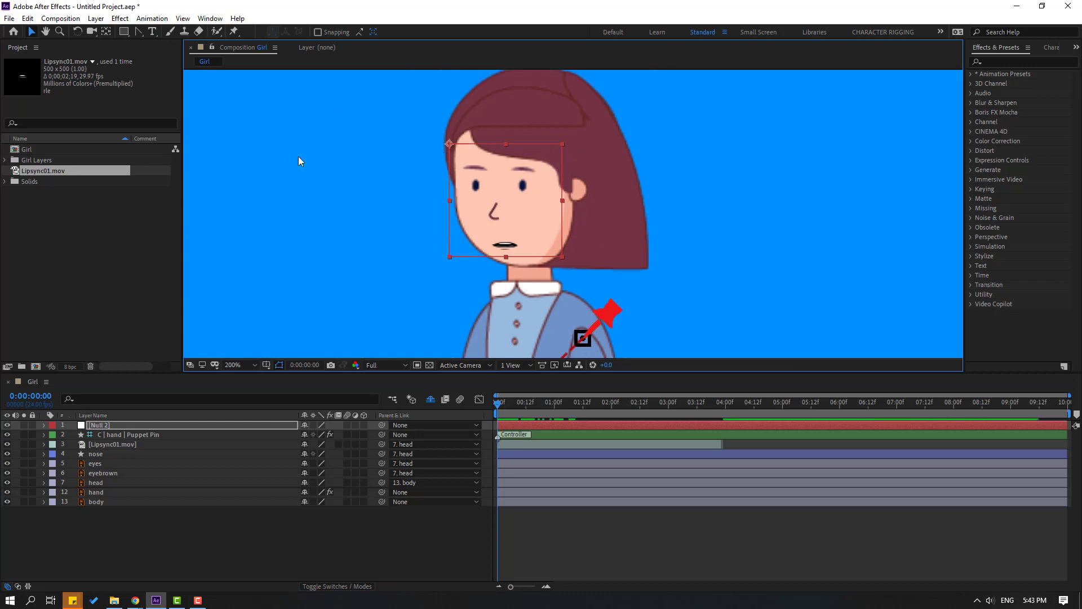
# - Center the null's anchor point and rename the null 'Face Controller'
pyautogui.click(107, 32)
pyautogui.hotkey('ctrl', 'alt', 'Home')
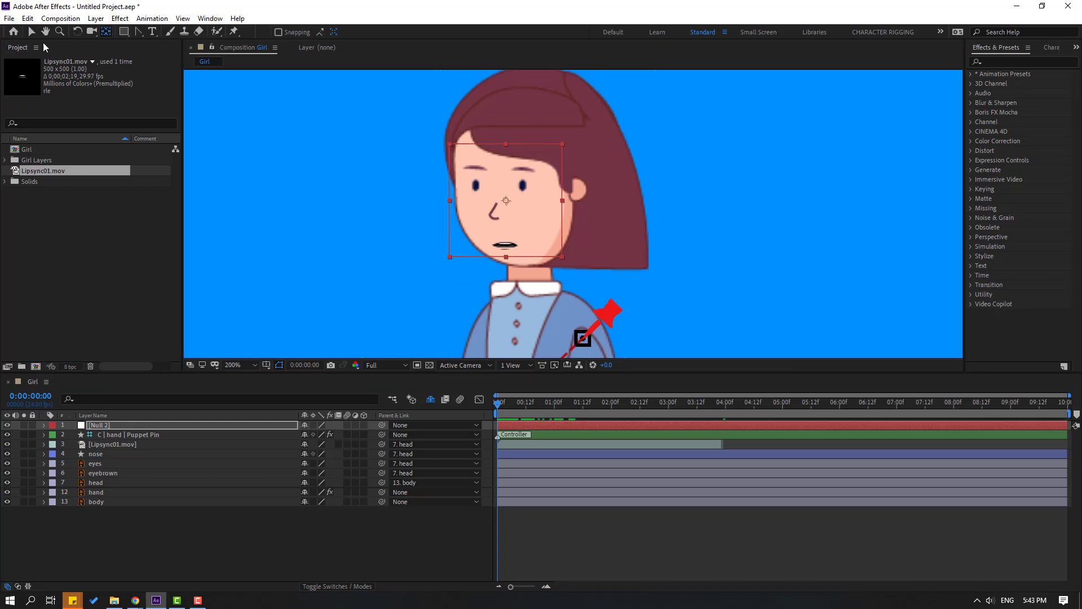
pyautogui.click(31, 31)
pyautogui.press('Return')
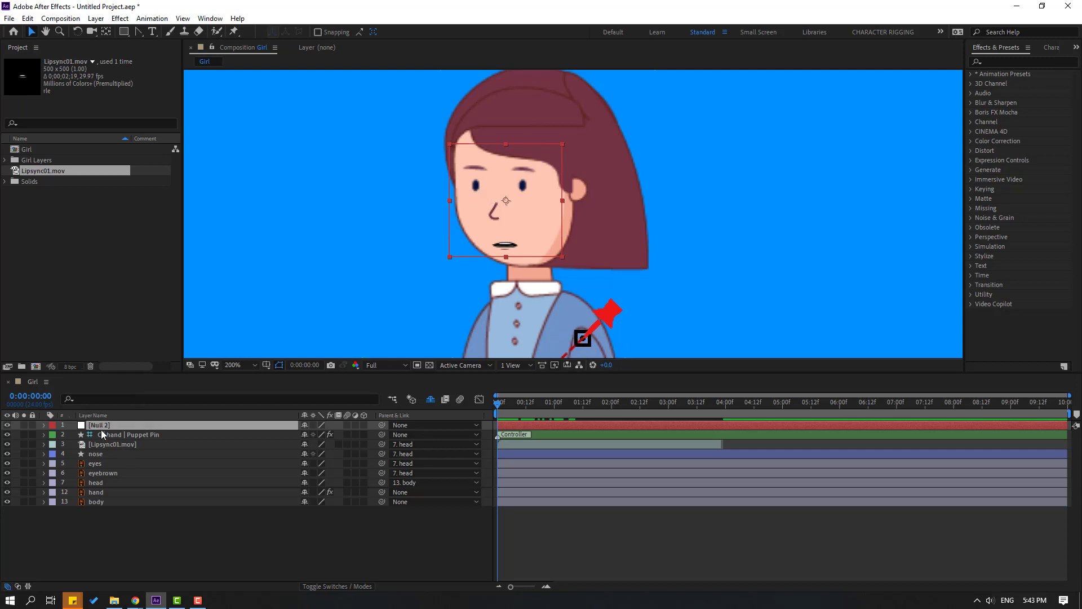
pyautogui.write('Face Cont')
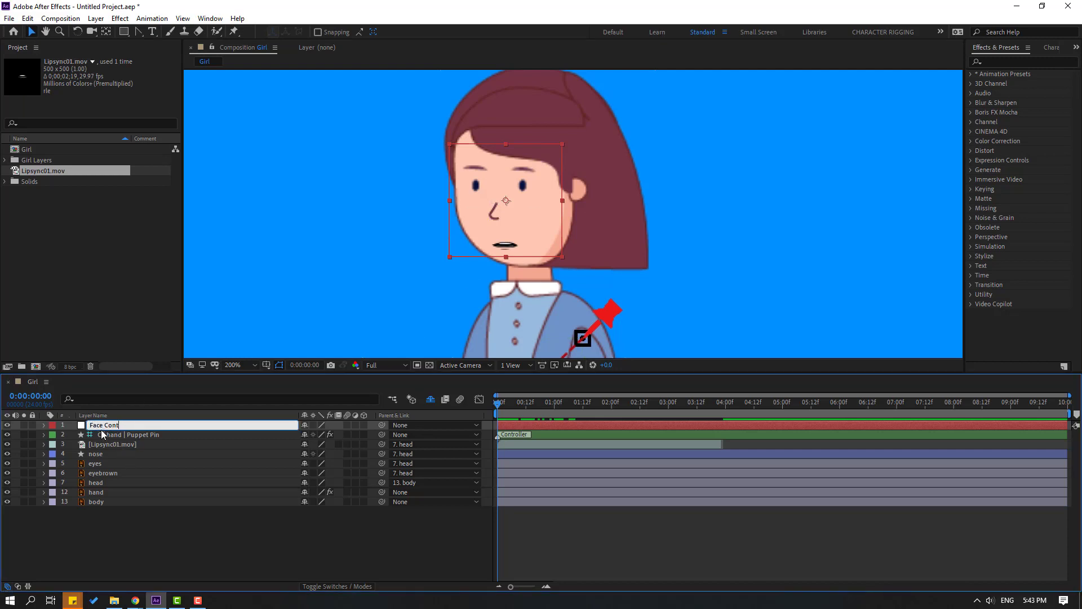
pyautogui.write('roller')
pyautogui.press('Return')
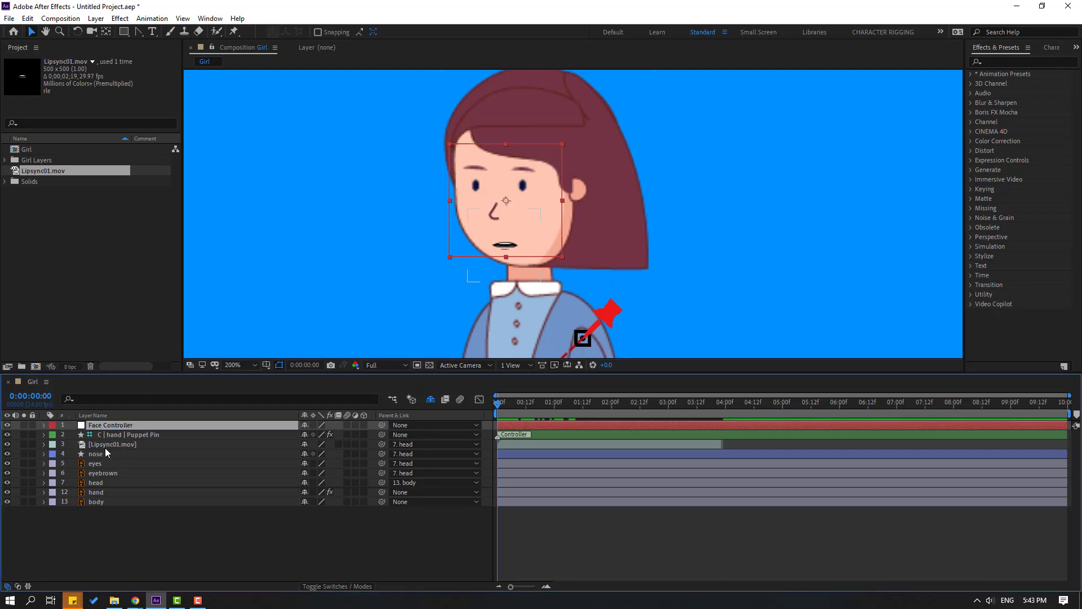
# - Parent the Lipsync01.mov, nose, eyes and eyebrown layers to Face Controller
pyautogui.click(105, 447)
pyautogui.keyDown('ctrl'); pyautogui.click(103, 454); pyautogui.keyUp('ctrl')
pyautogui.keyDown('ctrl'); pyautogui.click(107, 463); pyautogui.keyUp('ctrl')
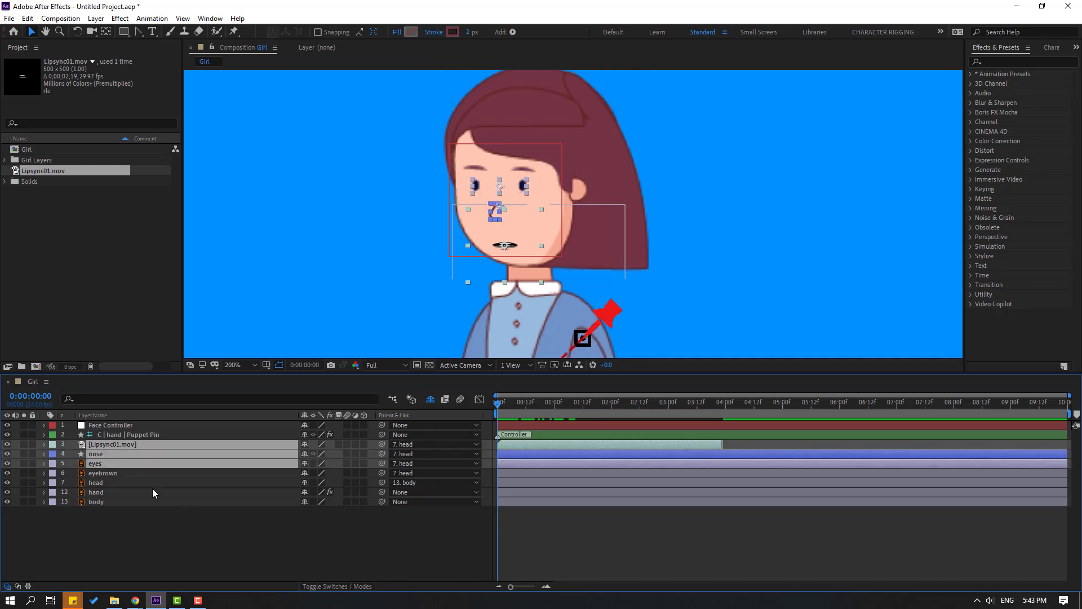
pyautogui.keyDown('ctrl'); pyautogui.click(103, 473); pyautogui.keyUp('ctrl')
pyautogui.moveTo(381, 444); pyautogui.dragTo(110, 428)
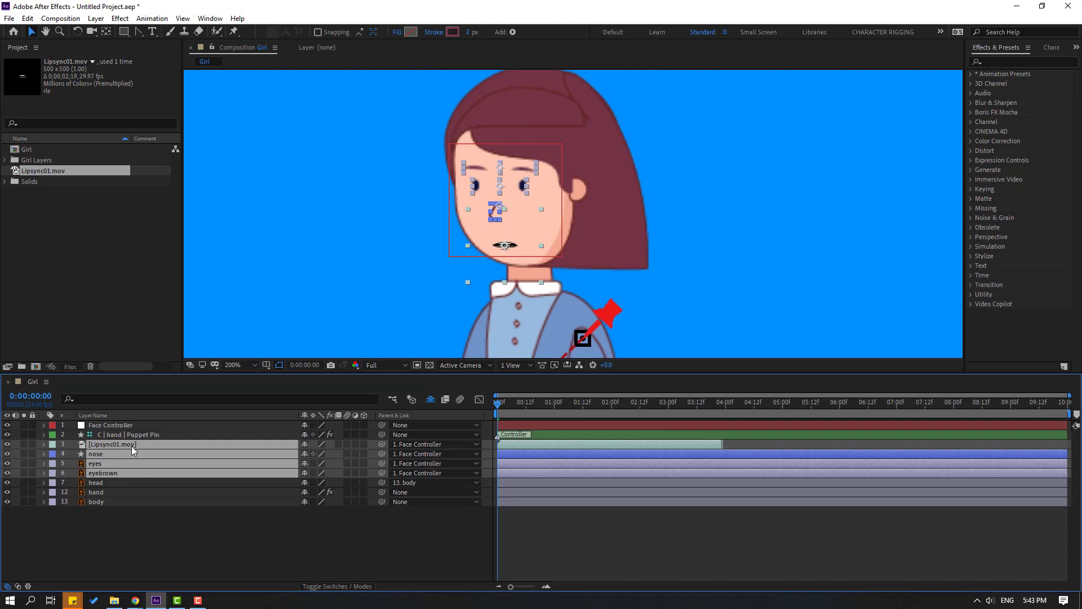
# - Parent the Face Controller null to the head layer
pyautogui.click(104, 425)
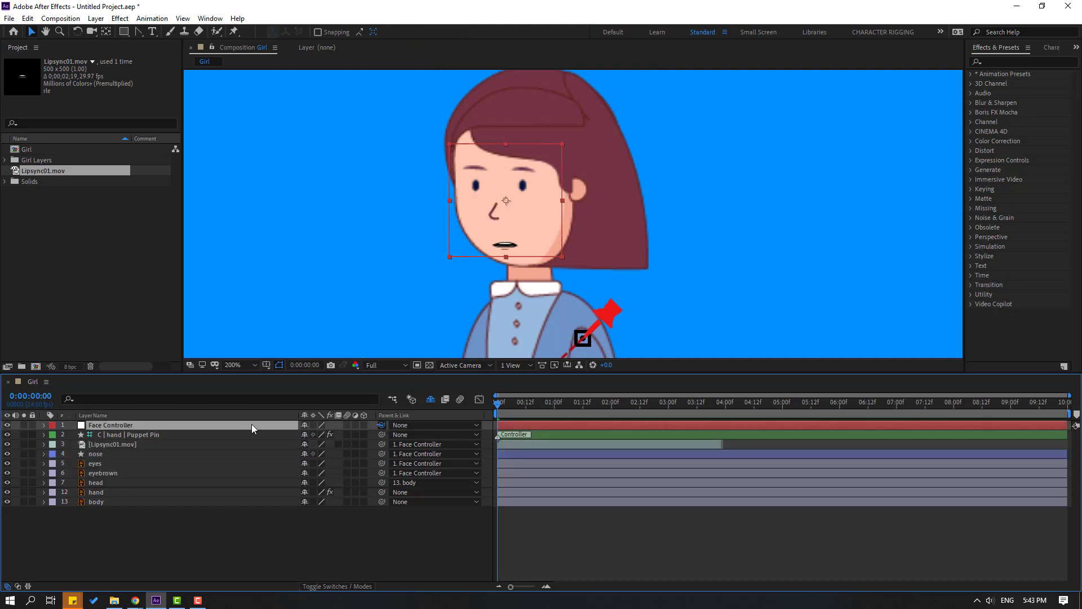
pyautogui.moveTo(382, 425); pyautogui.dragTo(97, 482)
pyautogui.click(101, 536)
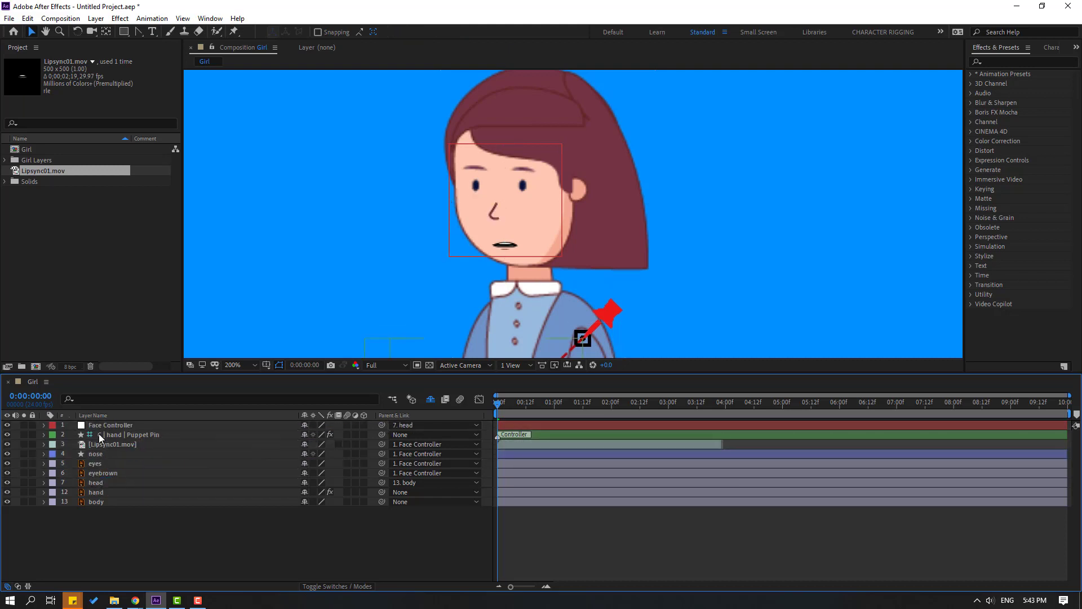
# - Nudge Face Controller slightly down, then trim the Girl composition to end at 7 seconds
pyautogui.click(105, 428)
pyautogui.moveTo(525, 205)
pyautogui.mouseDown()
pyautogui.moveTo(515, 222)
pyautogui.moveTo(522, 215)
pyautogui.mouseUp()
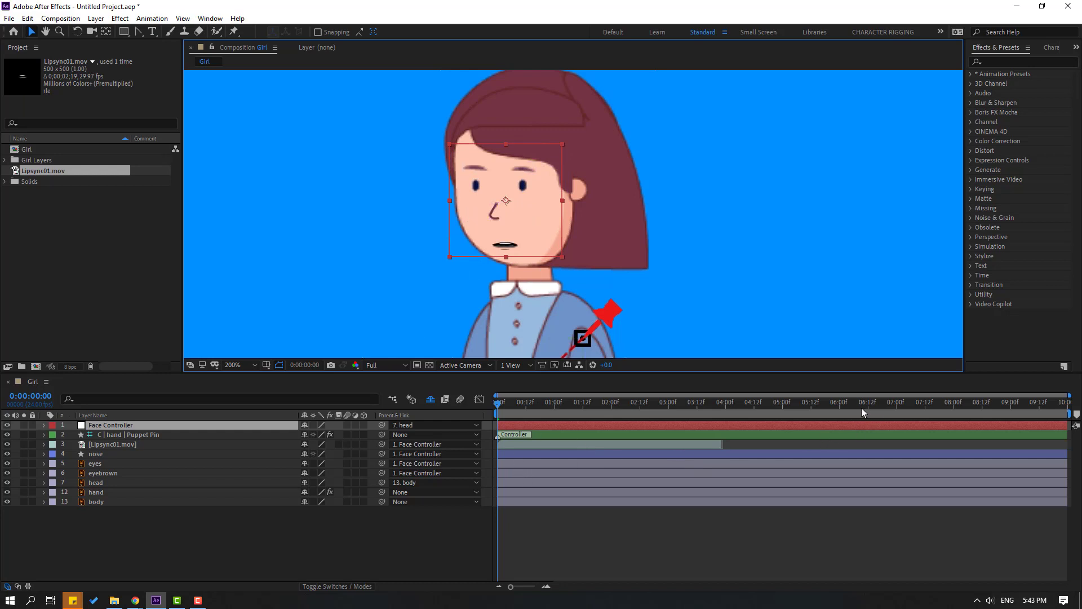
pyautogui.click(895, 406)
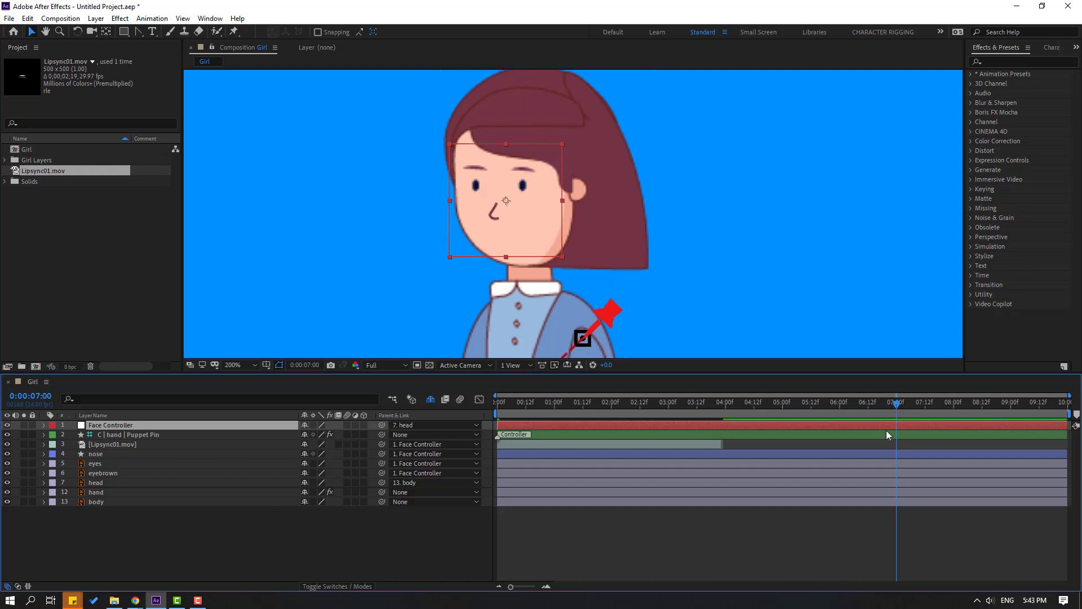
pyautogui.rightClick(833, 415)
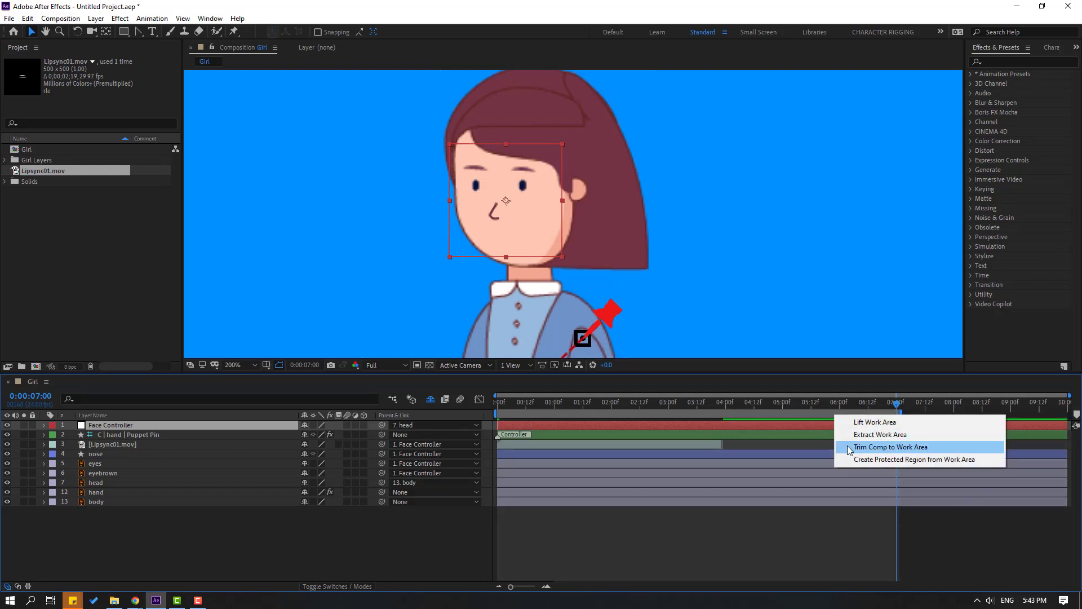
pyautogui.click(924, 448)
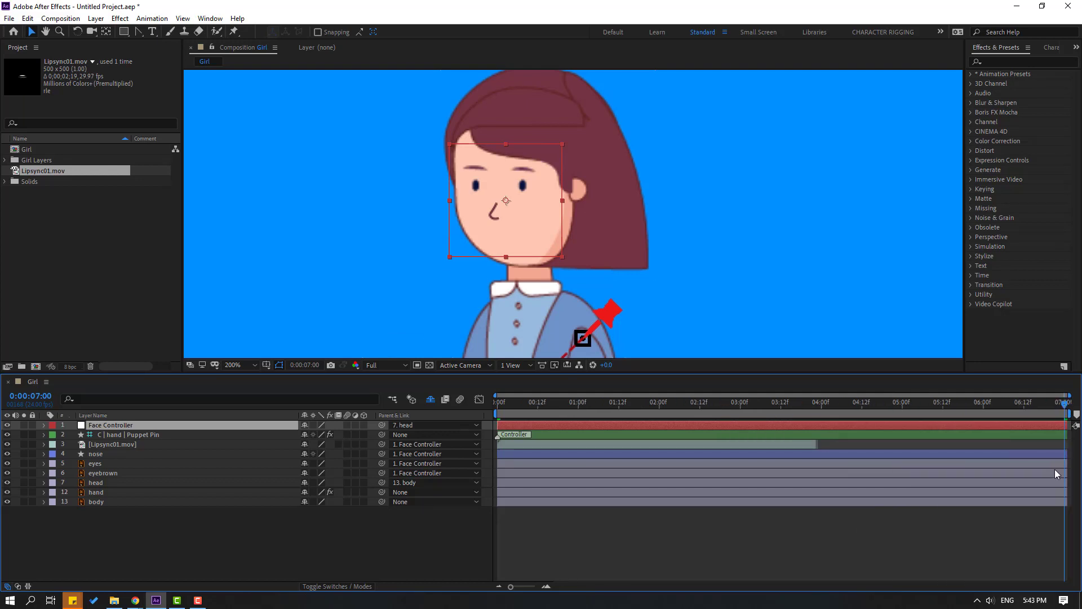
pyautogui.moveTo(1067, 416); pyautogui.dragTo(251, 535)
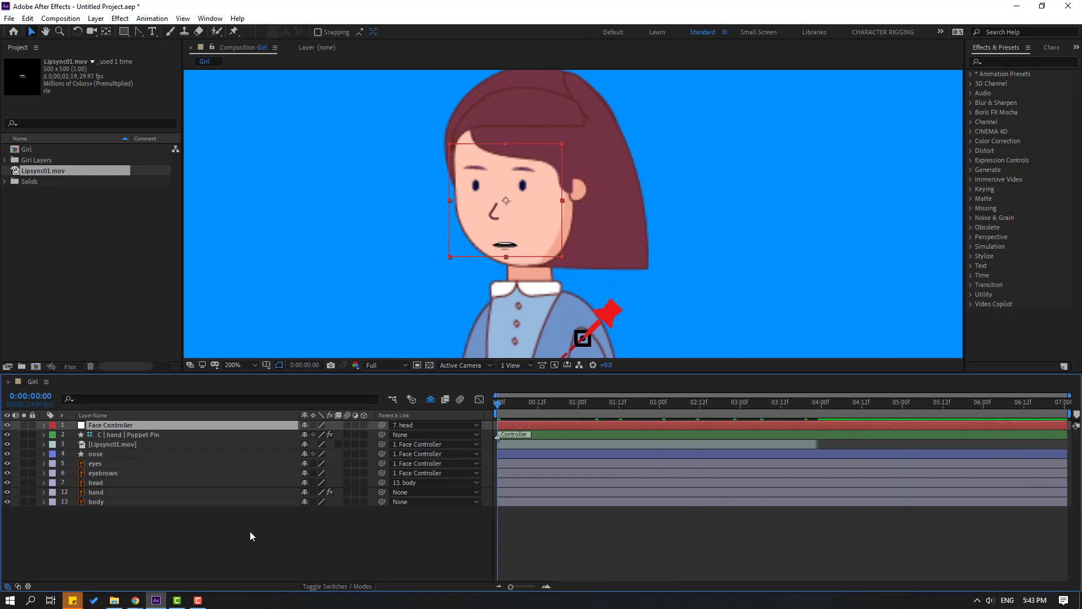
# - Keyframe the body's Rotation from frame 3: about -6°, then +2°, then -1° at 2:15
pyautogui.press(',')
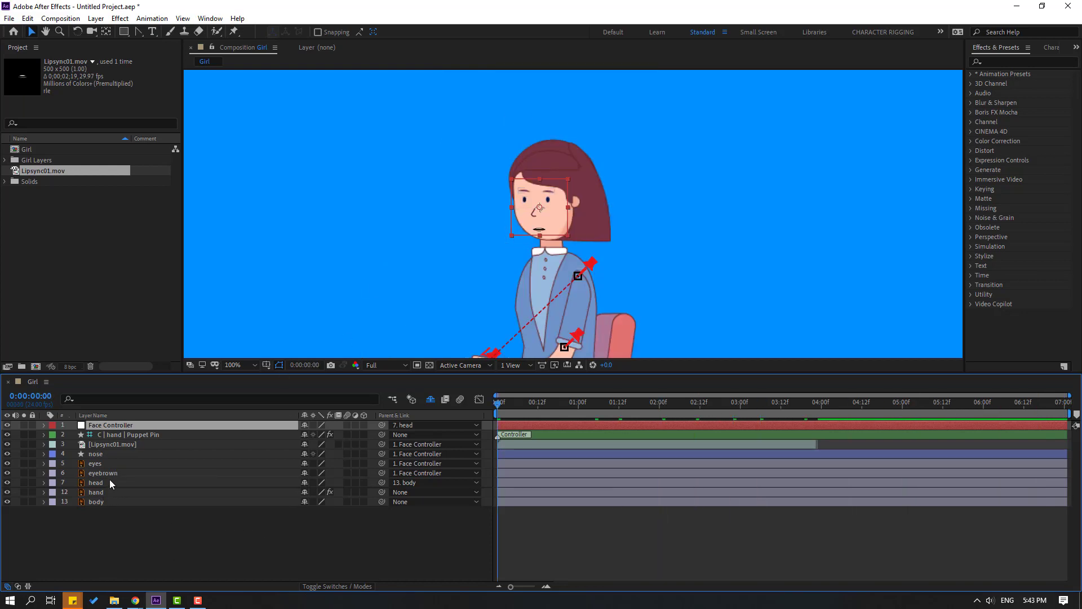
pyautogui.click(105, 502)
pyautogui.moveTo(605, 346); pyautogui.dragTo(556, 259)
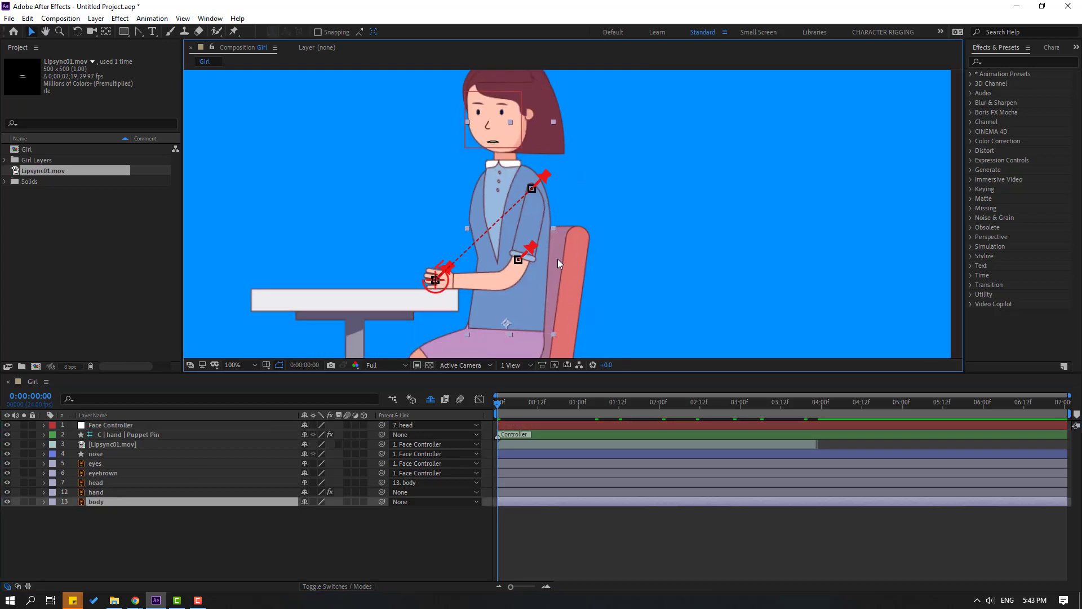
pyautogui.moveTo(505, 402); pyautogui.dragTo(510, 403)
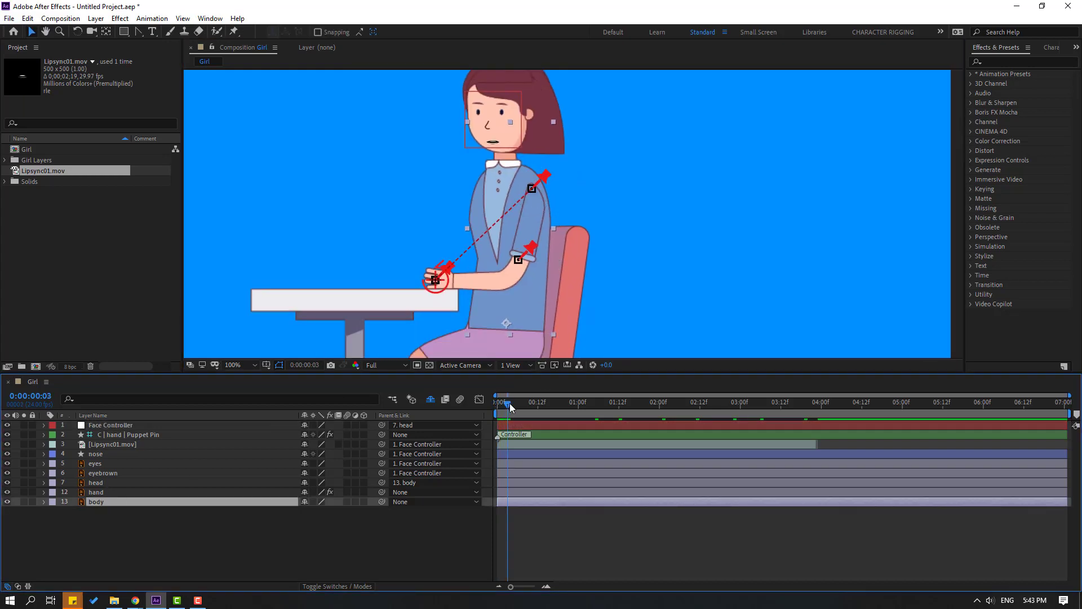
pyautogui.press('r')
pyautogui.click(73, 511)
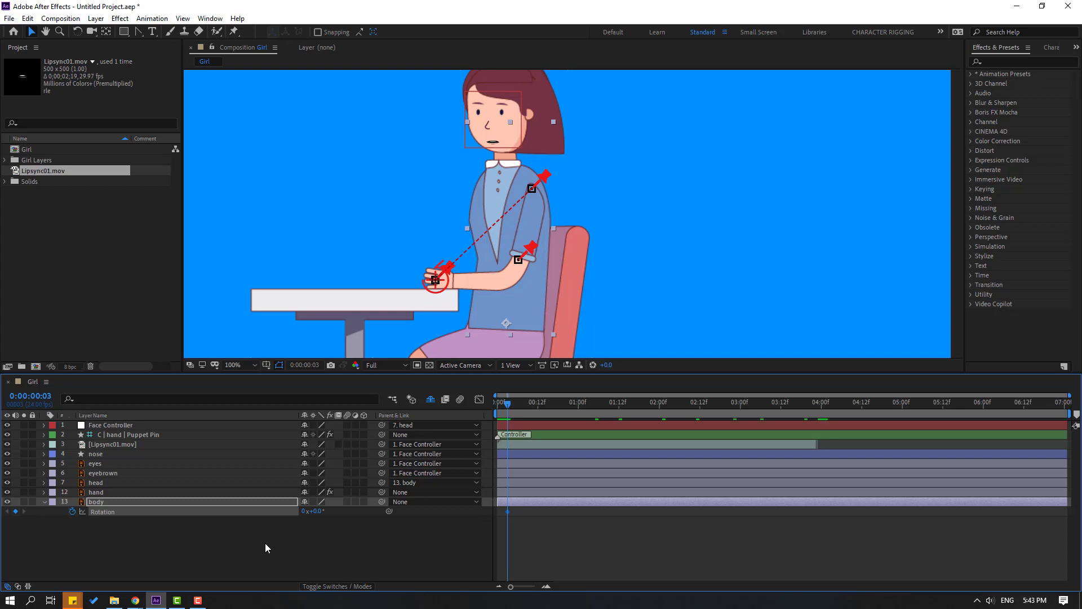
pyautogui.hotkey('shift', 'pagedown')
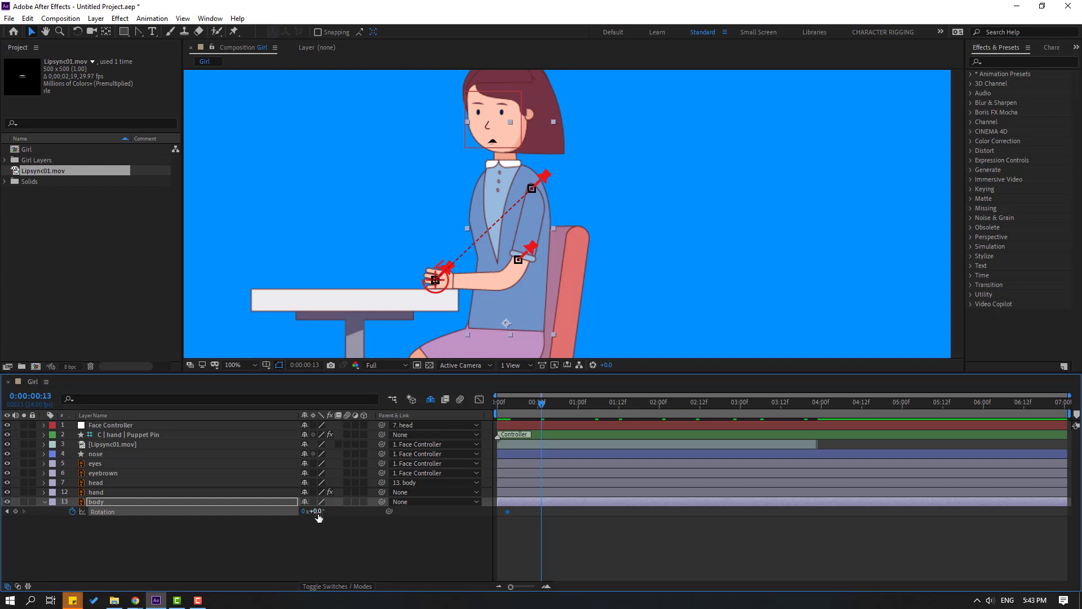
pyautogui.moveTo(316, 511); pyautogui.dragTo(314, 512)
pyautogui.moveTo(552, 421); pyautogui.dragTo(580, 417)
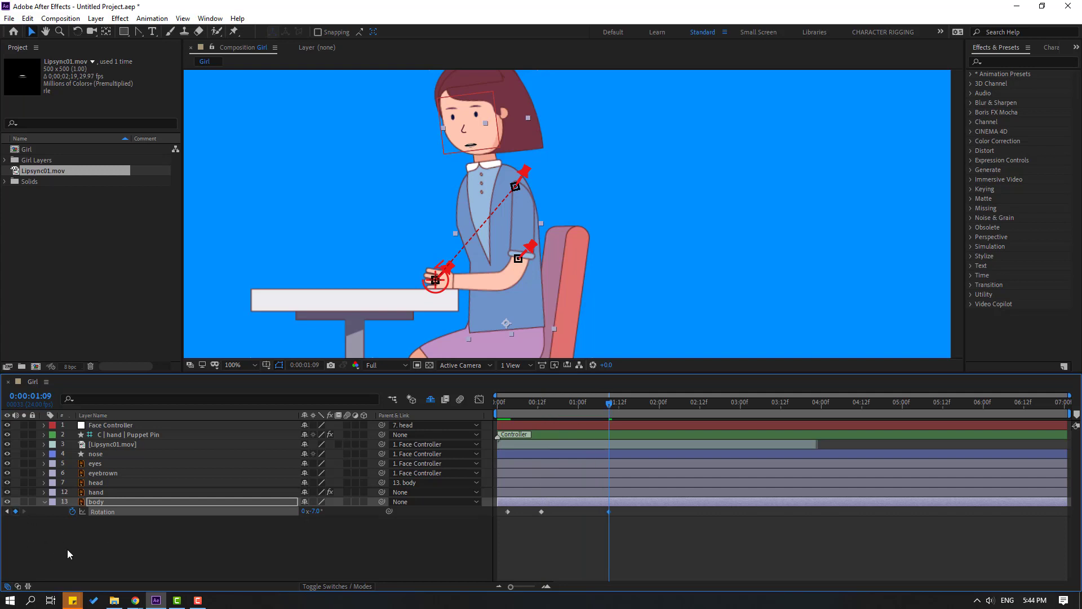
pyautogui.hotkey('shift', 'pagedown')
pyautogui.moveTo(316, 511); pyautogui.dragTo(701, 448)
pyautogui.click(686, 407)
pyautogui.press('space')
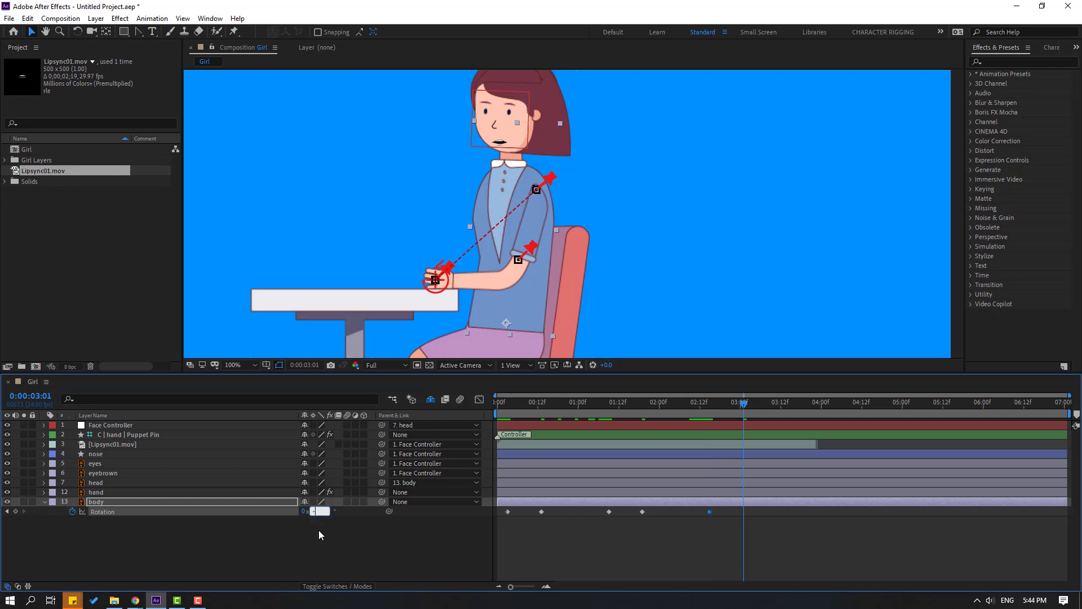
pyautogui.press('Return')
# - Add body Rotation keys of +3° at 4:08, a hold at 5:06, and -2° at 5:16
pyautogui.moveTo(768, 402); pyautogui.dragTo(814, 402)
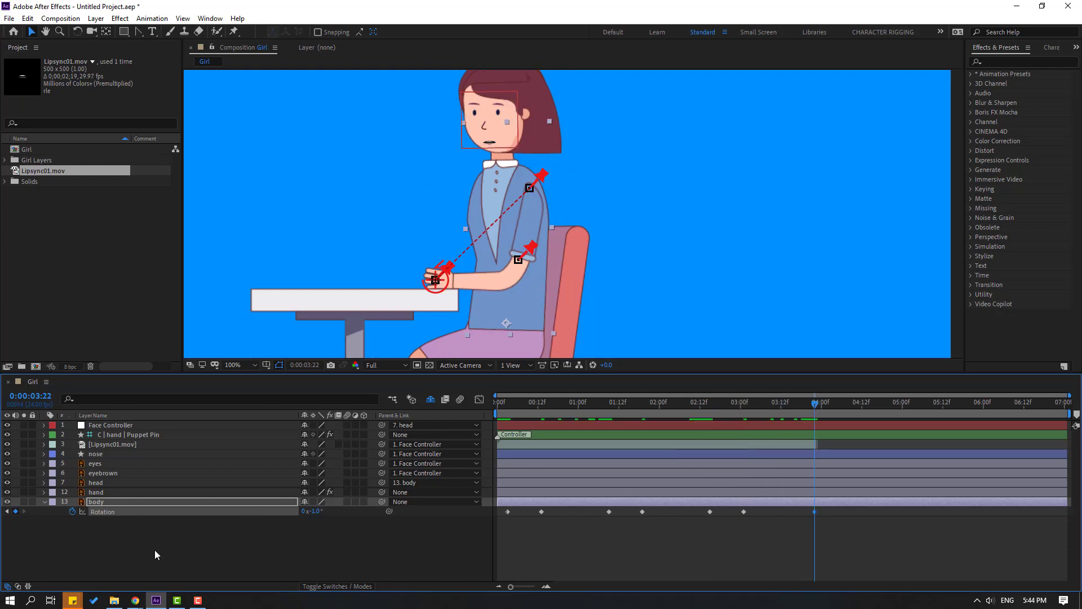
pyautogui.press('space')
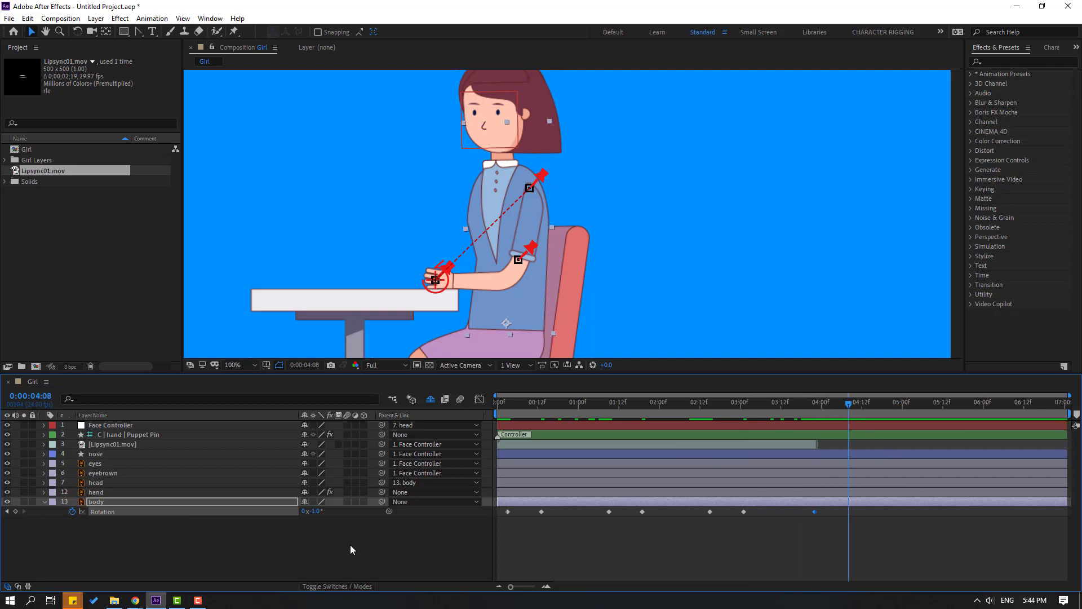
pyautogui.click(314, 511)
pyautogui.write('3')
pyautogui.press('Return')
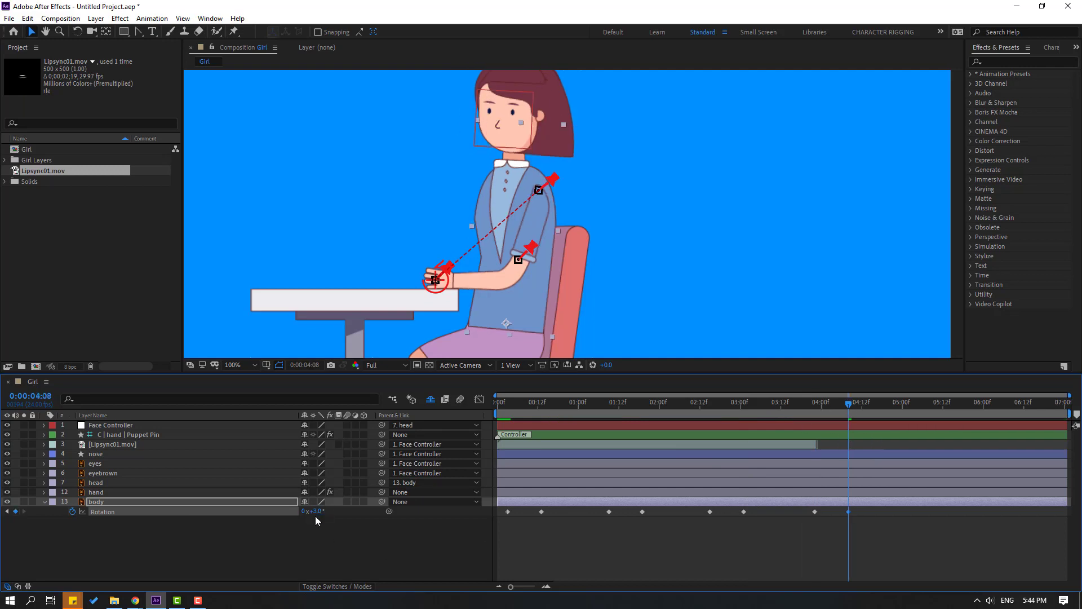
pyautogui.click(923, 403)
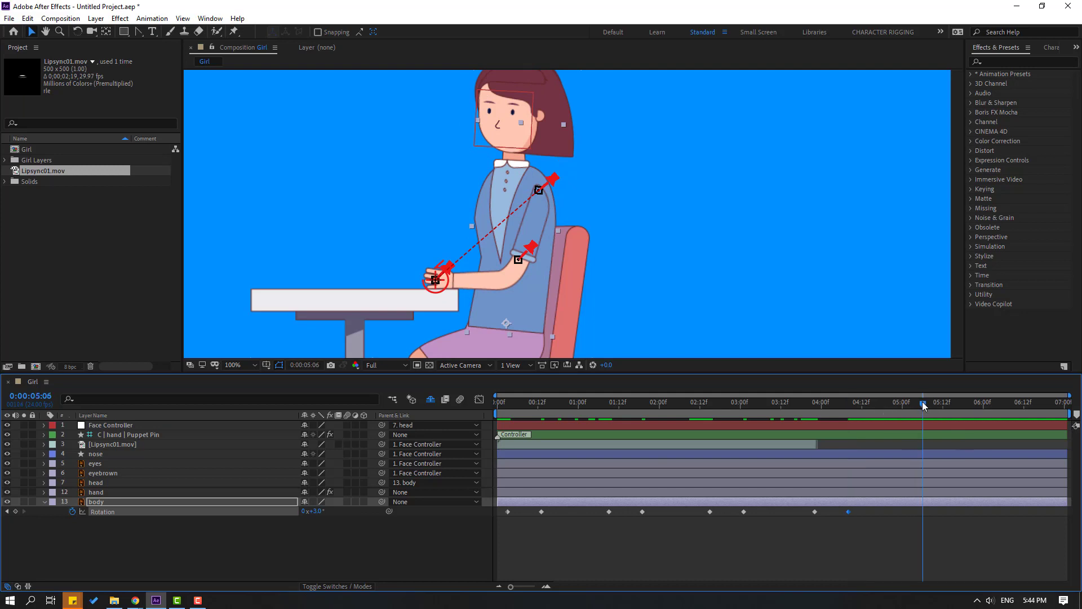
pyautogui.click(15, 511)
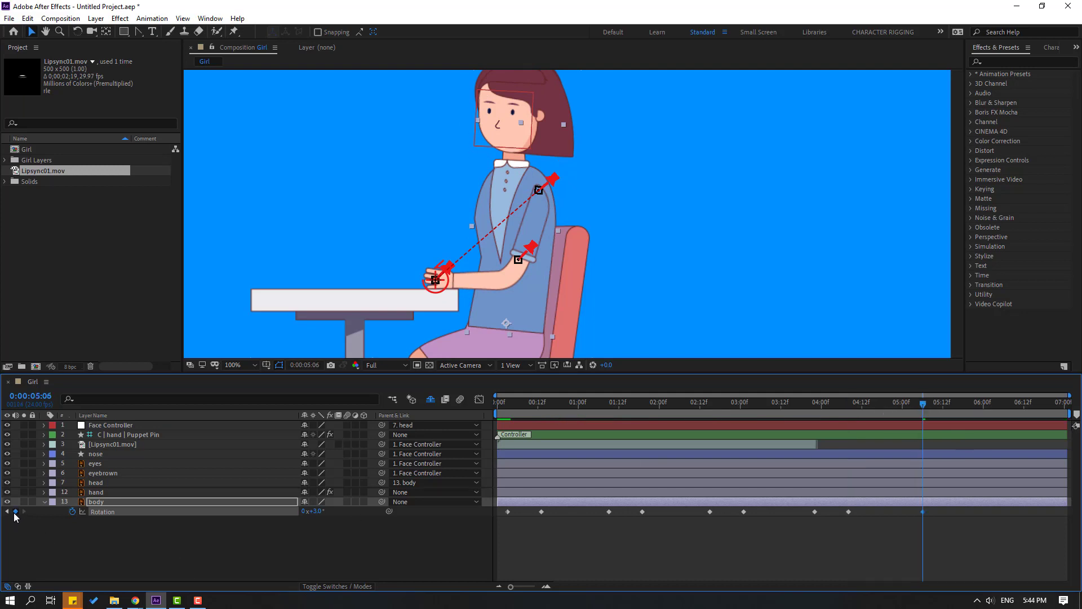
pyautogui.hotkey('shift', 'pagedown')
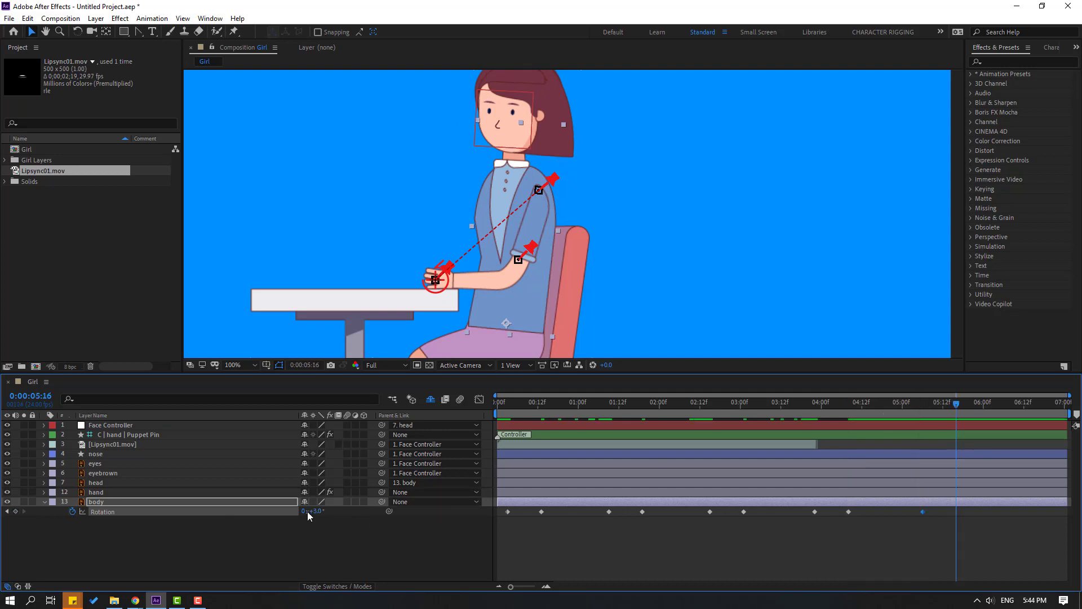
pyautogui.moveTo(318, 514); pyautogui.dragTo(315, 510)
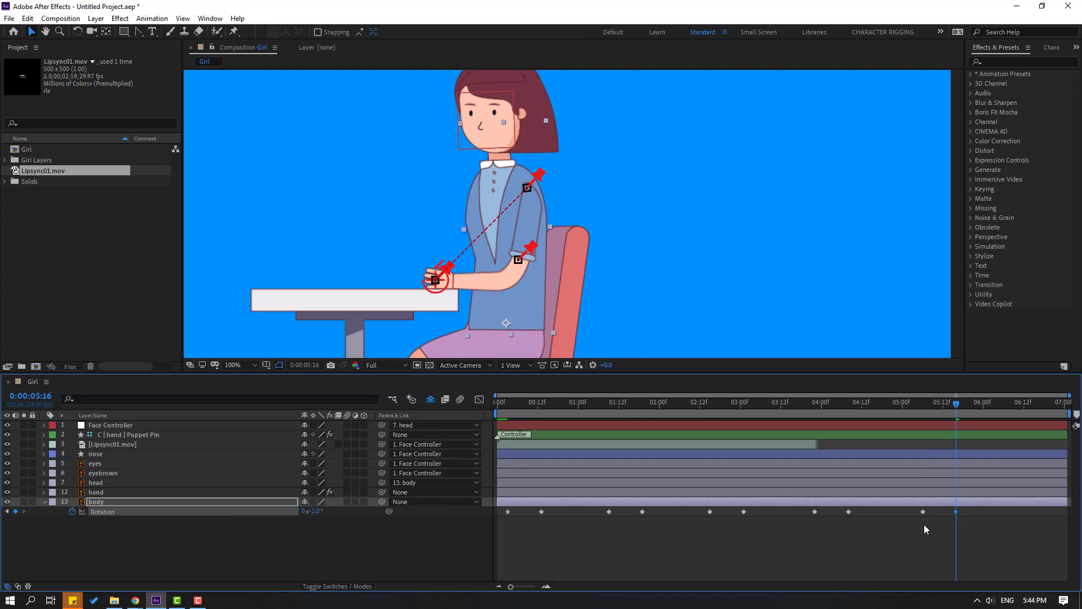
# - Apply Easy Ease to all ten body Rotation keyframes
pyautogui.moveTo(967, 530); pyautogui.dragTo(514, 529)
pyautogui.rightClick(509, 512)
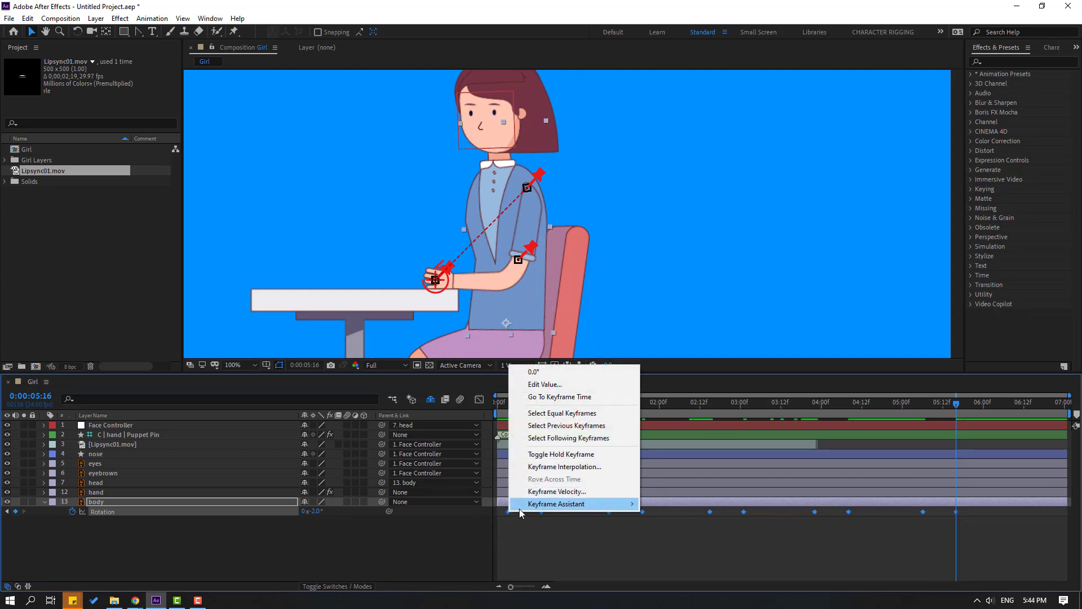
pyautogui.moveTo(519, 511)
pyautogui.click(708, 425)
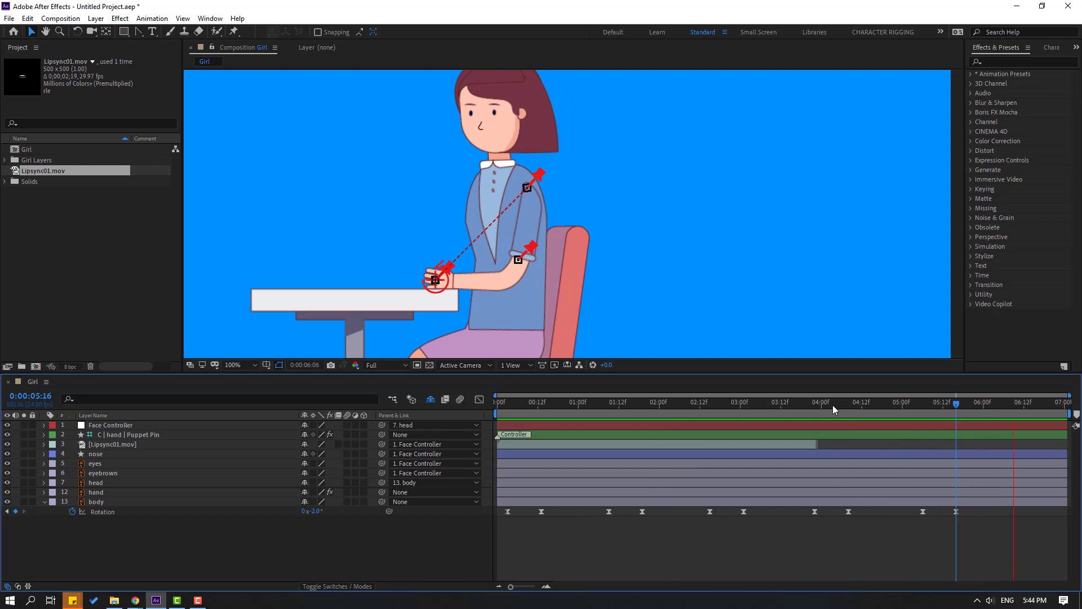
pyautogui.click(105, 503)
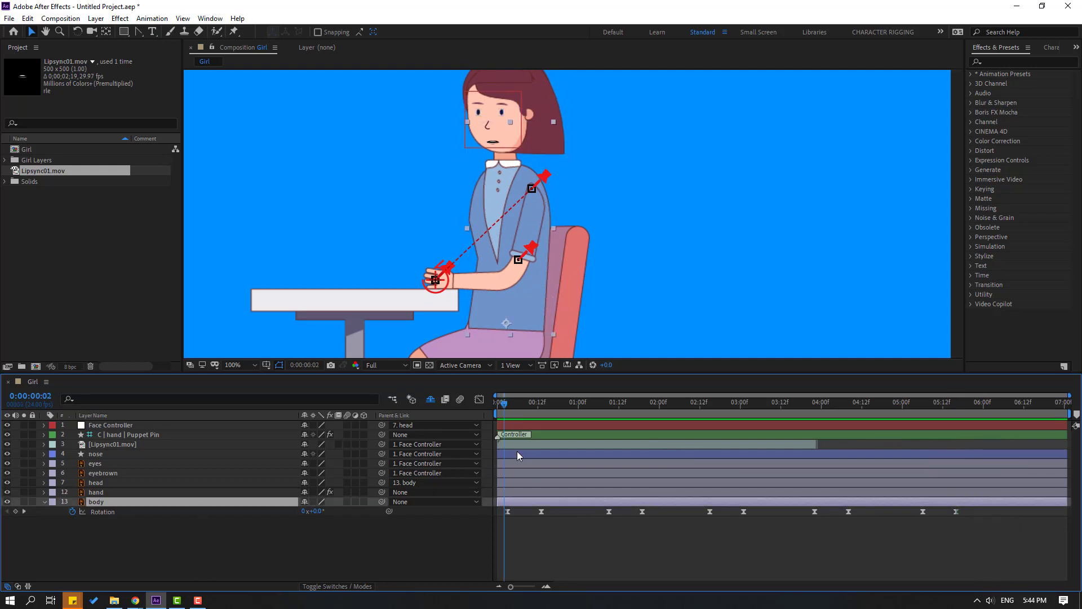
pyautogui.click(508, 405)
pyautogui.hotkey('shift', 'p')
# - Keyframe a body Position bob from Y 682.7 down to 689.7 and back up by 0:13
pyautogui.click(72, 511)
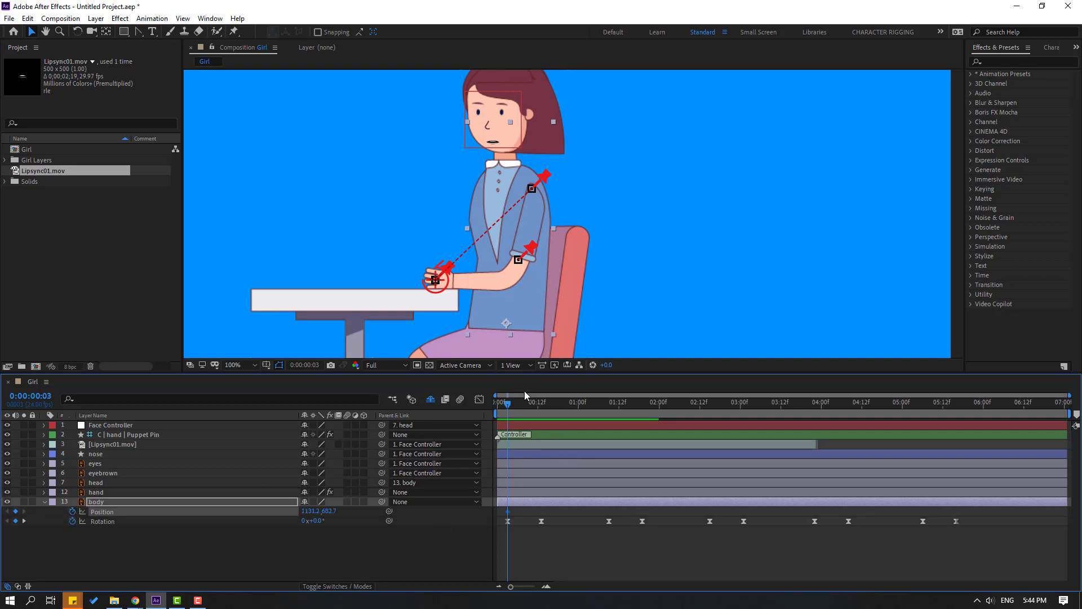
pyautogui.moveTo(515, 401); pyautogui.dragTo(524, 402)
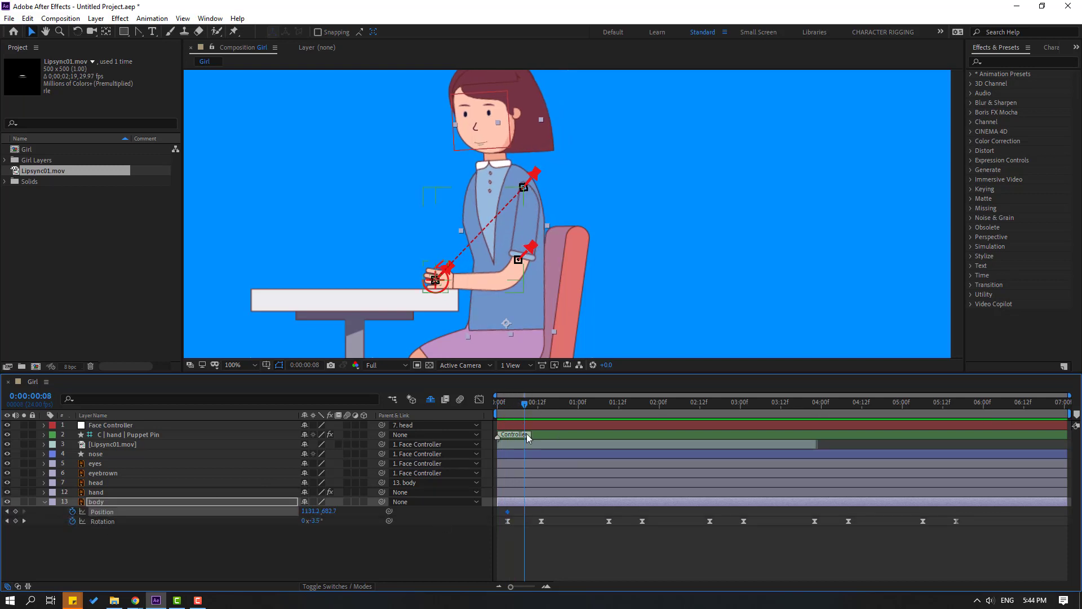
pyautogui.press('Down')
pyautogui.press('Down')
pyautogui.press('Down')
pyautogui.press('Down')
pyautogui.press('Down')
pyautogui.press('Down')
pyautogui.press('Down')
pyautogui.moveTo(525, 403); pyautogui.dragTo(542, 405)
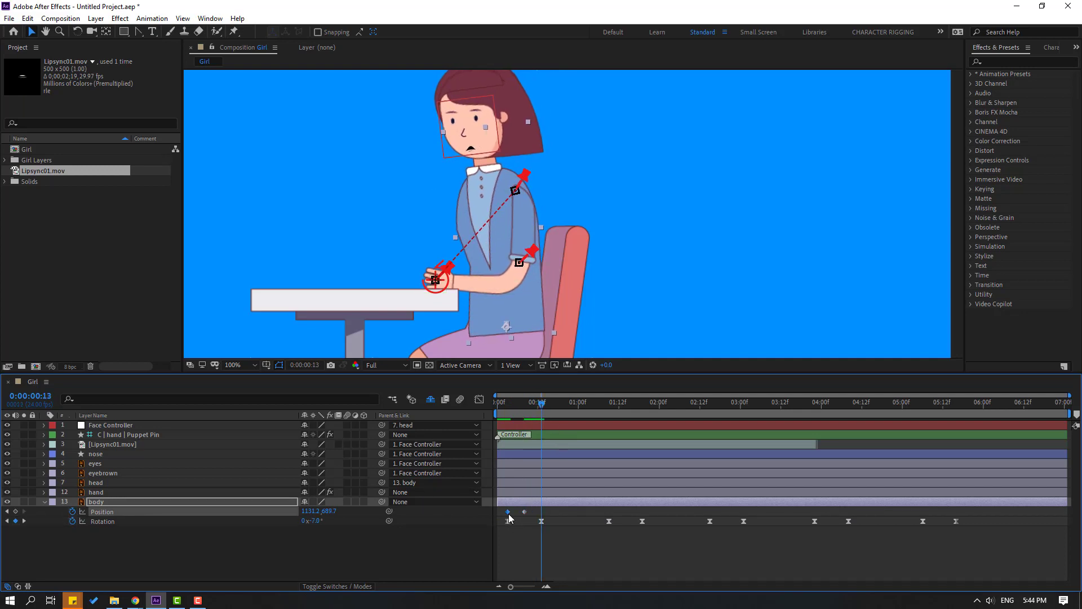
pyautogui.press('Up')
pyautogui.press('Up')
pyautogui.press('Up')
pyautogui.press('Up')
pyautogui.press('Up')
pyautogui.press('Up')
pyautogui.press('Up')
# - Apply Easy Ease to the three Position keyframes and preview the bob
pyautogui.moveTo(552, 514); pyautogui.dragTo(497, 518)
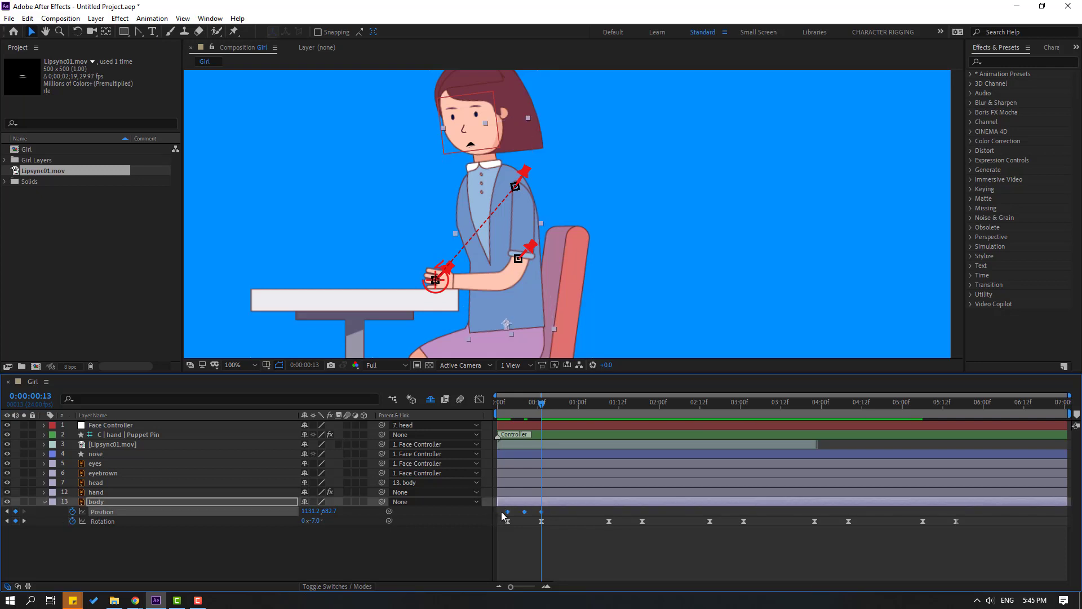
pyautogui.rightClick(507, 511)
pyautogui.moveTo(563, 504)
pyautogui.click(680, 444)
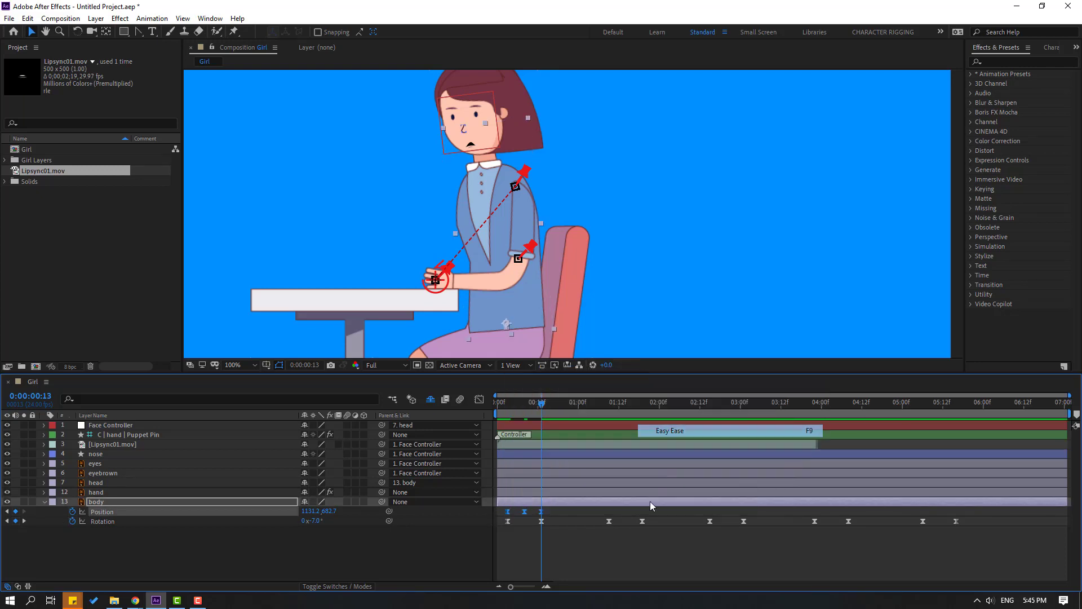
pyautogui.click(599, 553)
pyautogui.press('space')
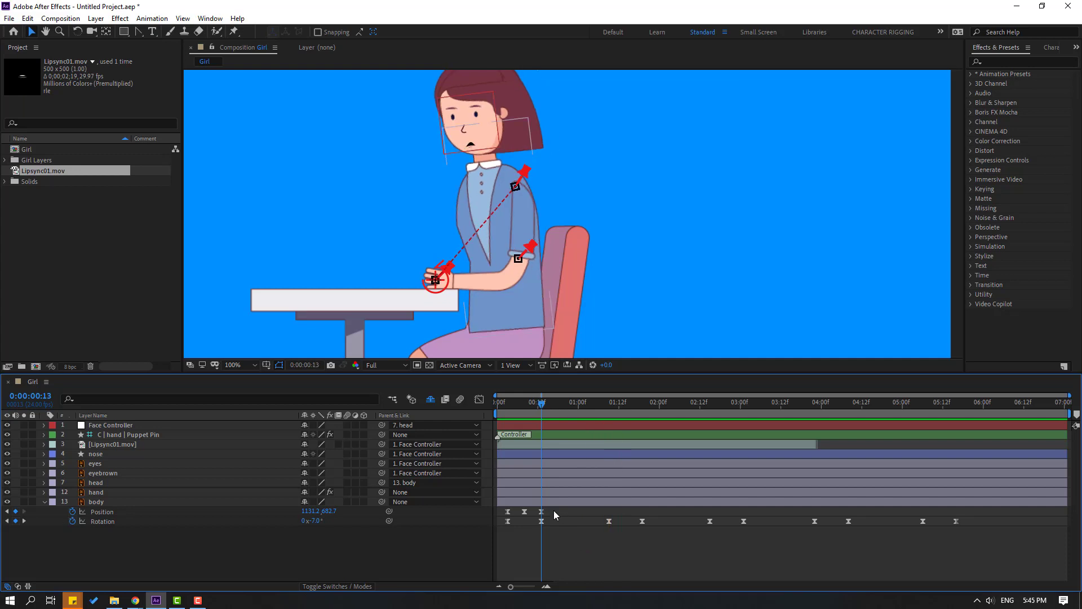
# - Copy the bob keyframes and paste repeats at about 02:14 and 05:06
pyautogui.moveTo(555, 514); pyautogui.dragTo(501, 512)
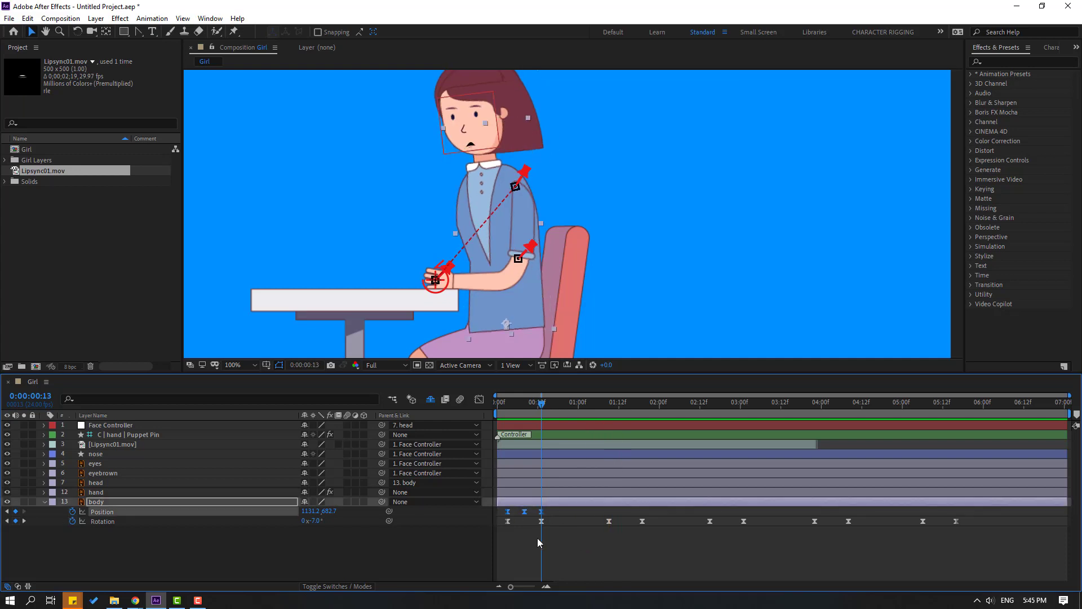
pyautogui.moveTo(591, 404); pyautogui.dragTo(609, 406)
pyautogui.moveTo(703, 405); pyautogui.dragTo(709, 404)
pyautogui.hotkey('ctrl', 'v')
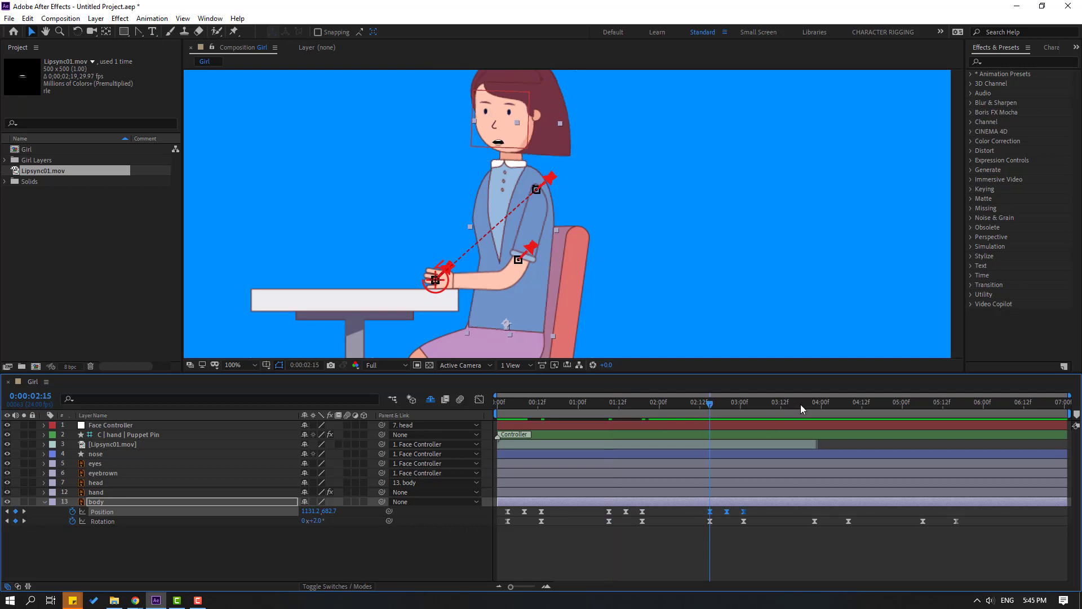
pyautogui.moveTo(804, 404); pyautogui.dragTo(816, 410)
pyautogui.moveTo(915, 406); pyautogui.dragTo(922, 406)
pyautogui.hotkey('ctrl', 'v')
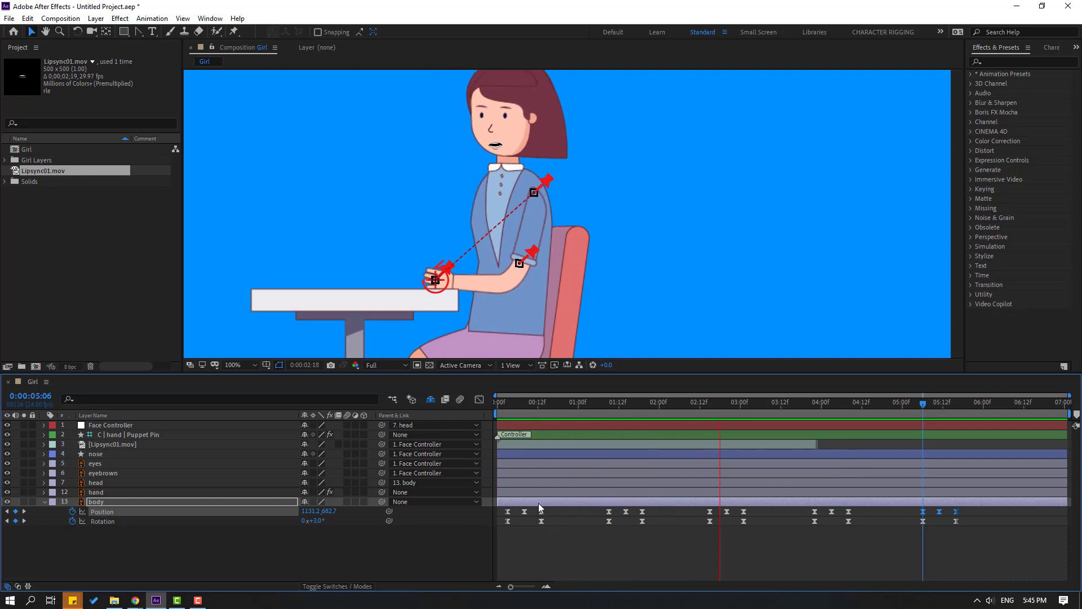
pyautogui.press('space')
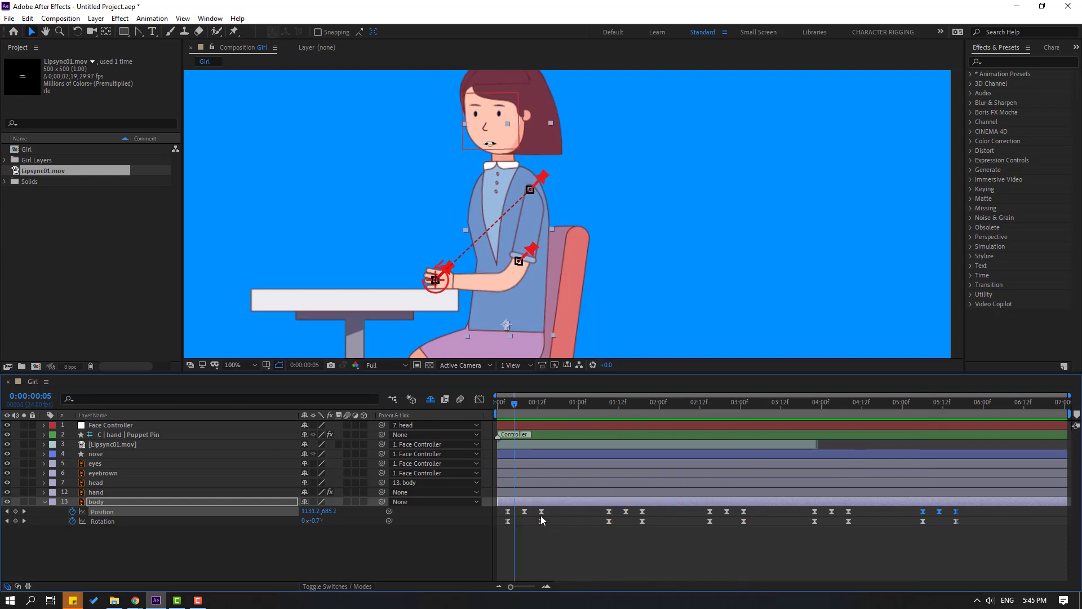
pyautogui.click(440, 282)
# - Keyframe the hand controller's Position from 0:02, pushing the hand right, lowering it, then moving it right
pyautogui.press('p')
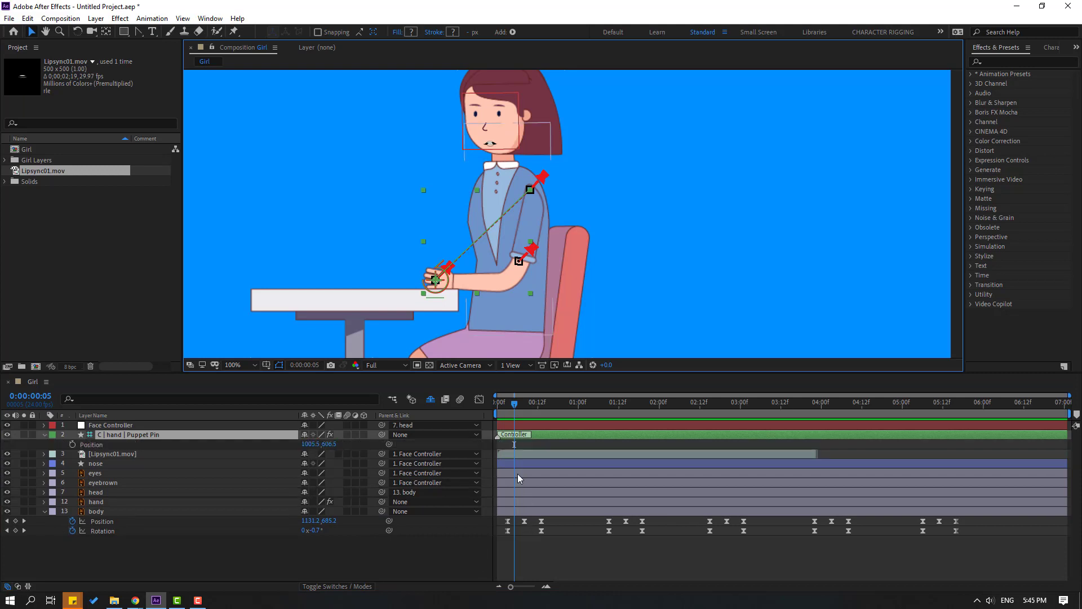
pyautogui.press('pageup')
pyautogui.press('pageup')
pyautogui.press('pageup')
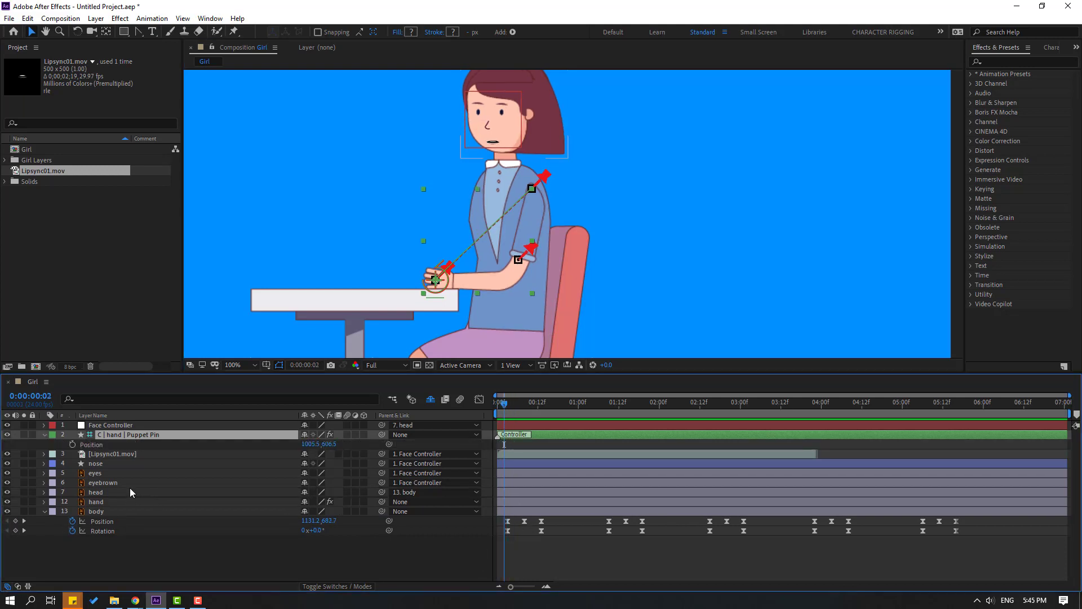
pyautogui.click(72, 445)
pyautogui.hotkey('shift', 'pagedown')
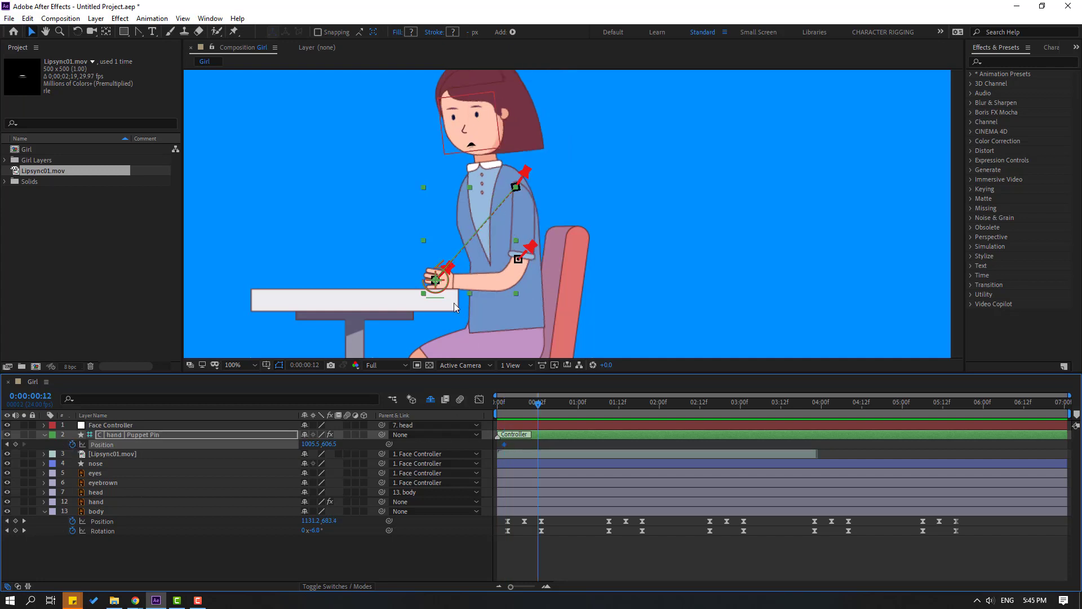
pyautogui.moveTo(442, 292); pyautogui.dragTo(426, 271)
pyautogui.hotkey('shift', 'pagedown')
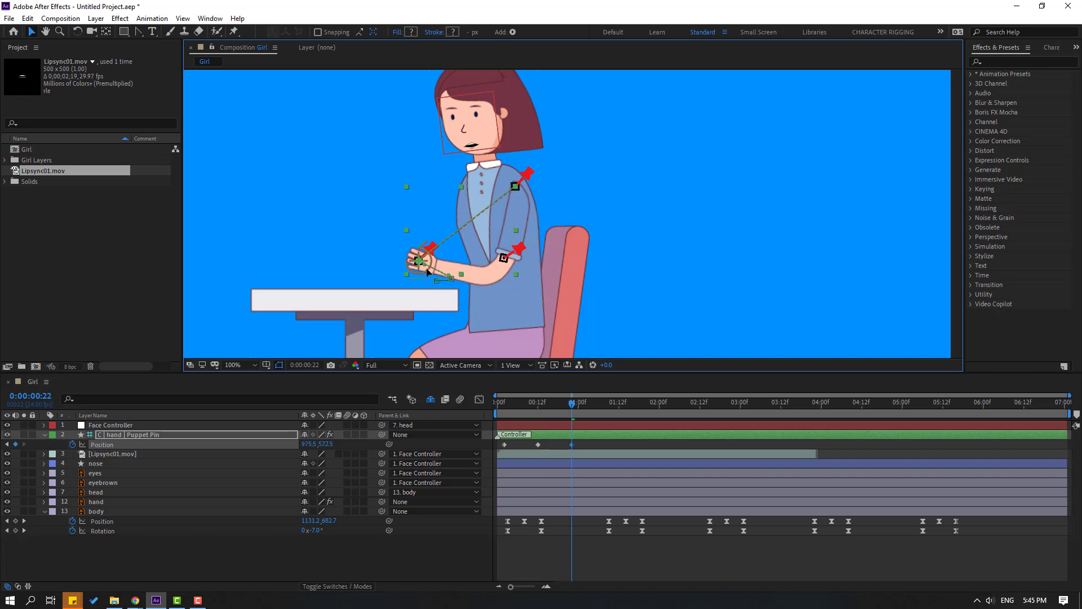
pyautogui.hotkey('shift', 'pagedown')
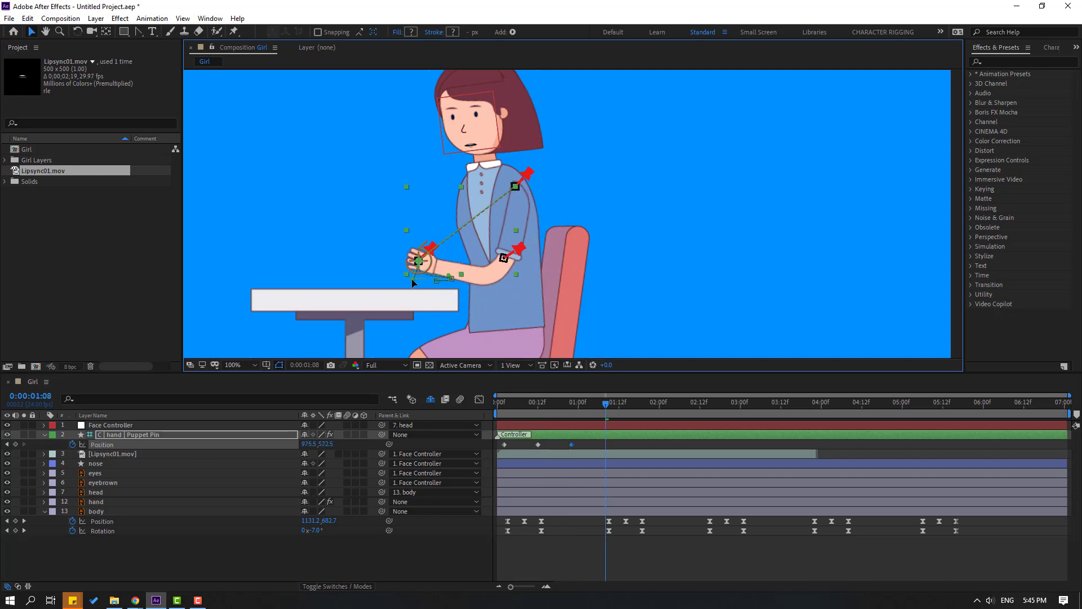
pyautogui.moveTo(412, 273); pyautogui.dragTo(437, 281)
pyautogui.hotkey('shift', 'pagedown')
pyautogui.hotkey('shift', 'pagedown')
pyautogui.hotkey('shift', 'pagedown')
pyautogui.hotkey('shift', 'pagedown')
pyautogui.hotkey('shift', 'pagedown')
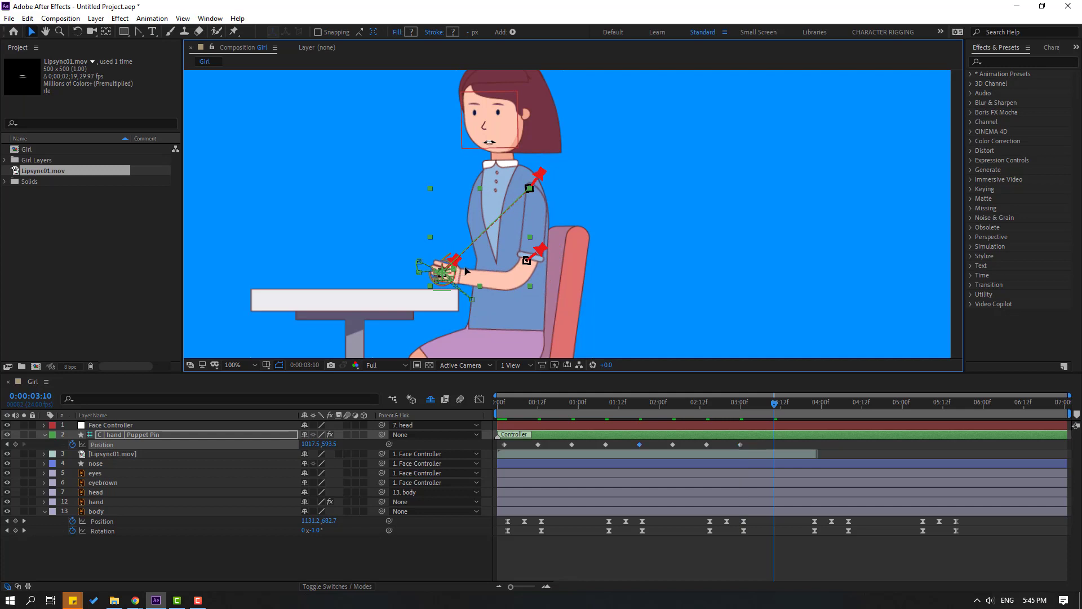
pyautogui.moveTo(446, 284); pyautogui.dragTo(459, 282)
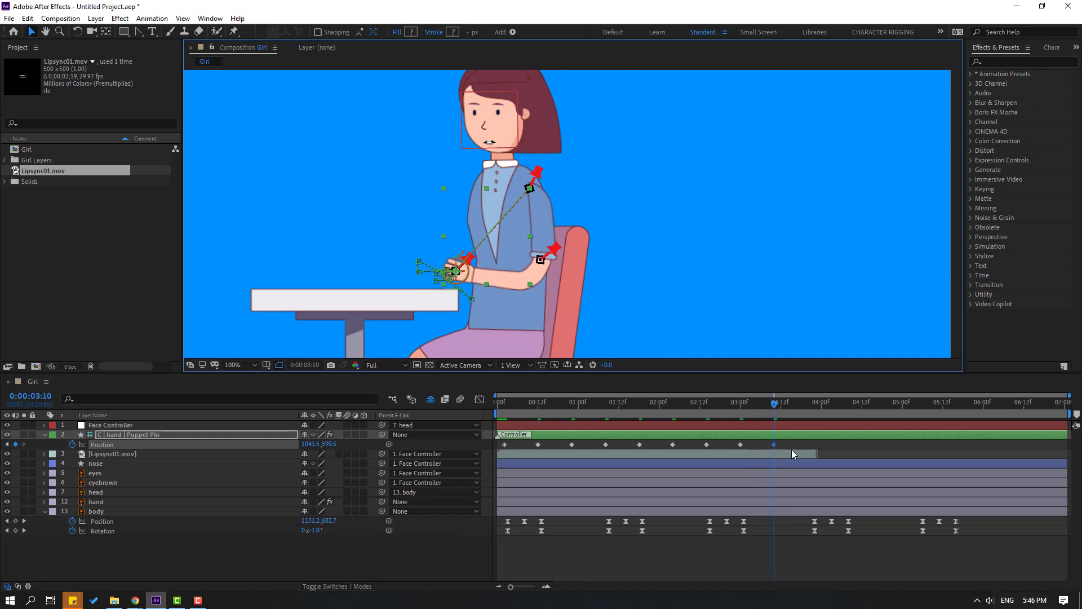
pyautogui.press('space')
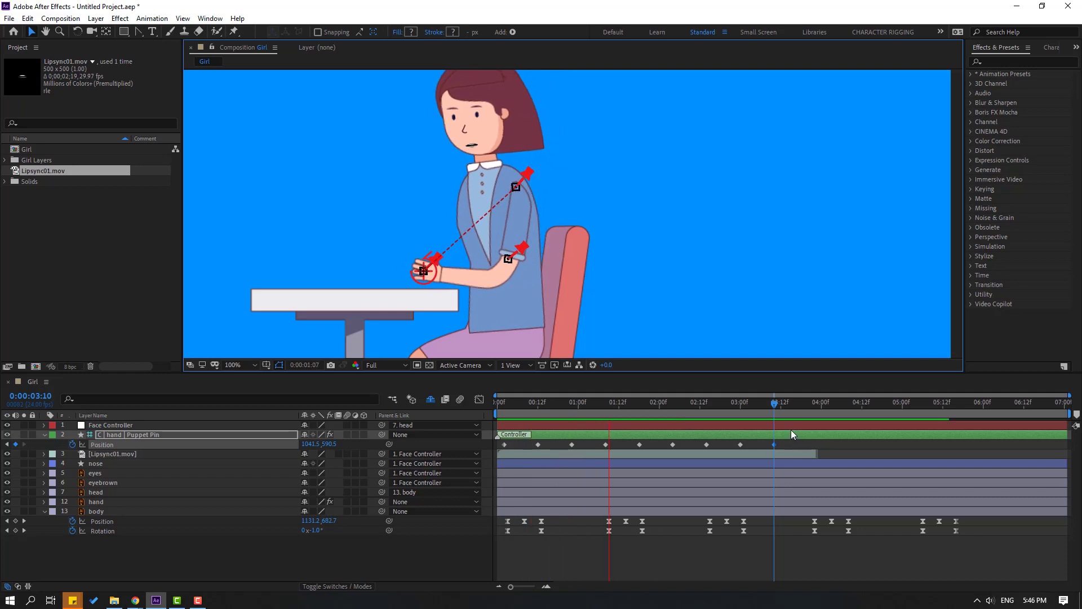
pyautogui.press('space')
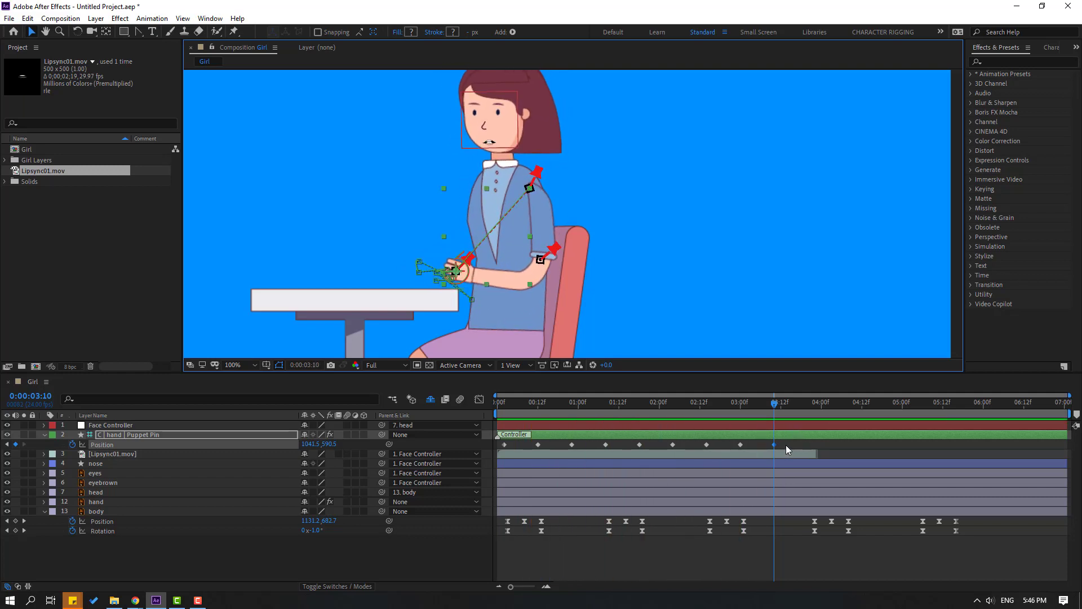
# - Ease all the hand Position keyframes and pull the last one earlier to tighten timing
pyautogui.moveTo(788, 445); pyautogui.dragTo(509, 462)
pyautogui.moveTo(772, 446); pyautogui.dragTo(506, 470)
pyautogui.rightClick(505, 445)
pyautogui.moveTo(569, 438)
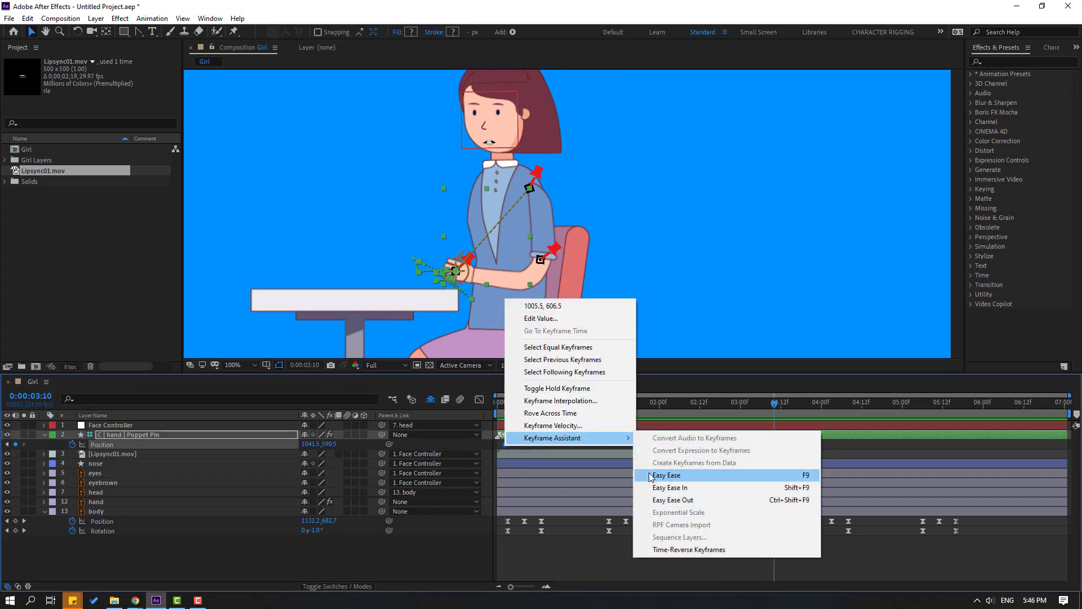
pyautogui.click(692, 478)
pyautogui.moveTo(773, 448); pyautogui.dragTo(750, 448)
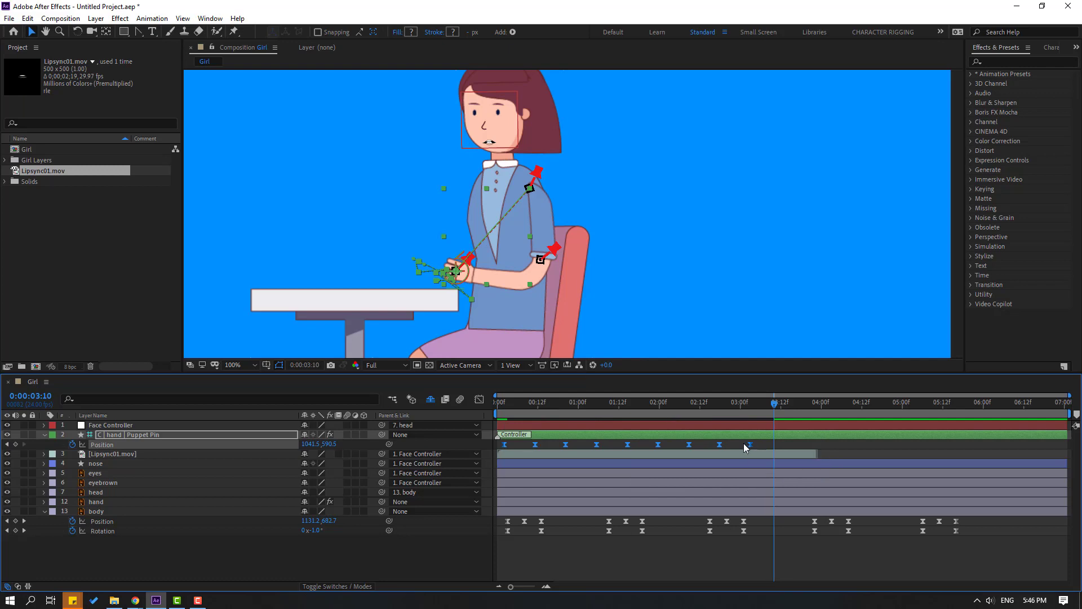
pyautogui.press('space')
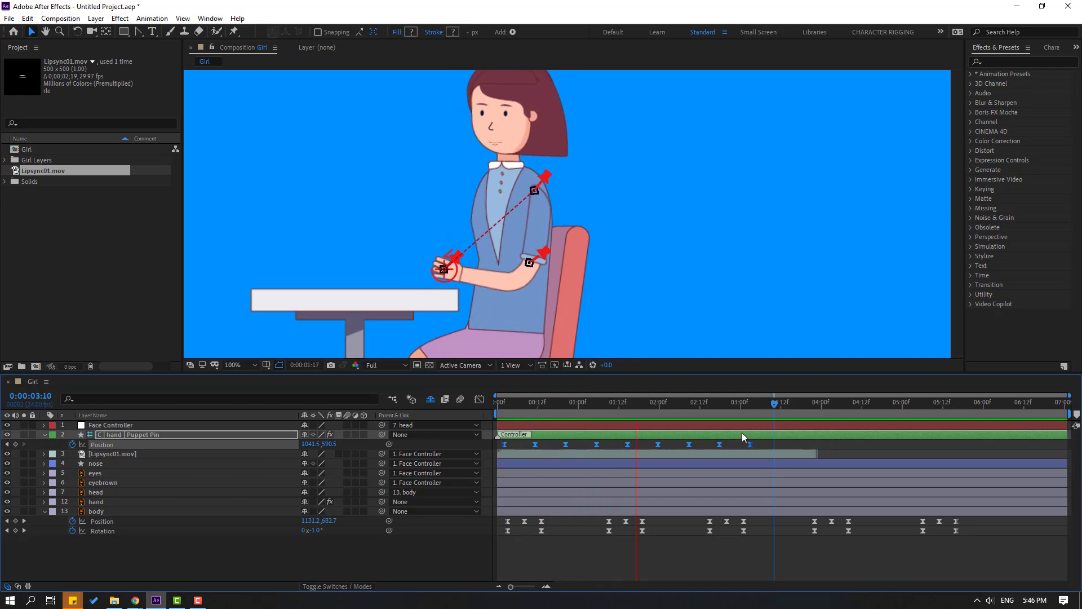
# - Paste repeats of the hand motion at 03:03 and 06:04
pyautogui.click(698, 407)
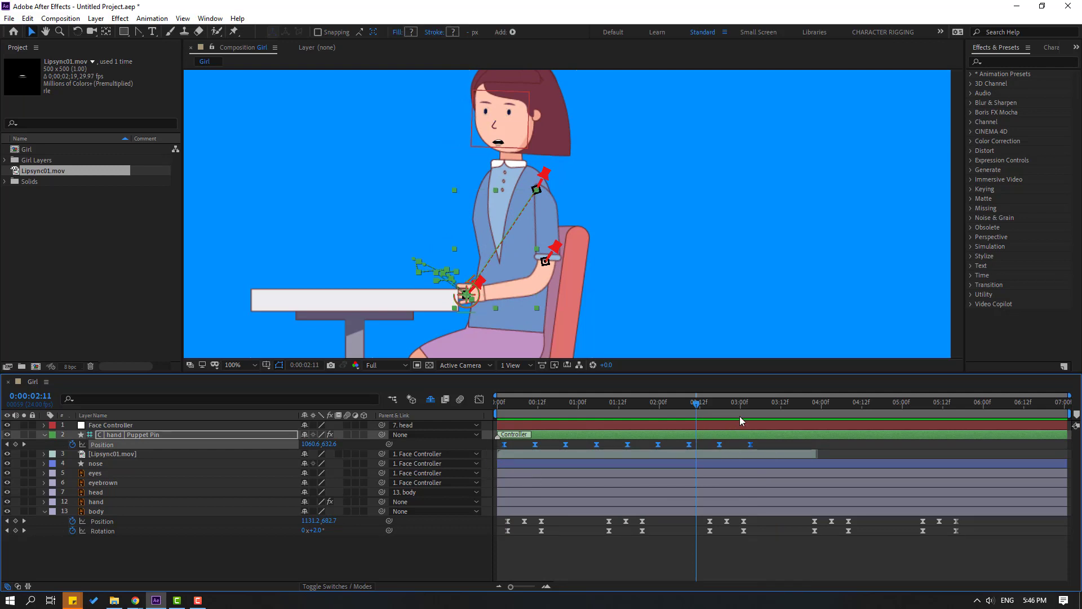
pyautogui.moveTo(742, 404); pyautogui.dragTo(751, 404)
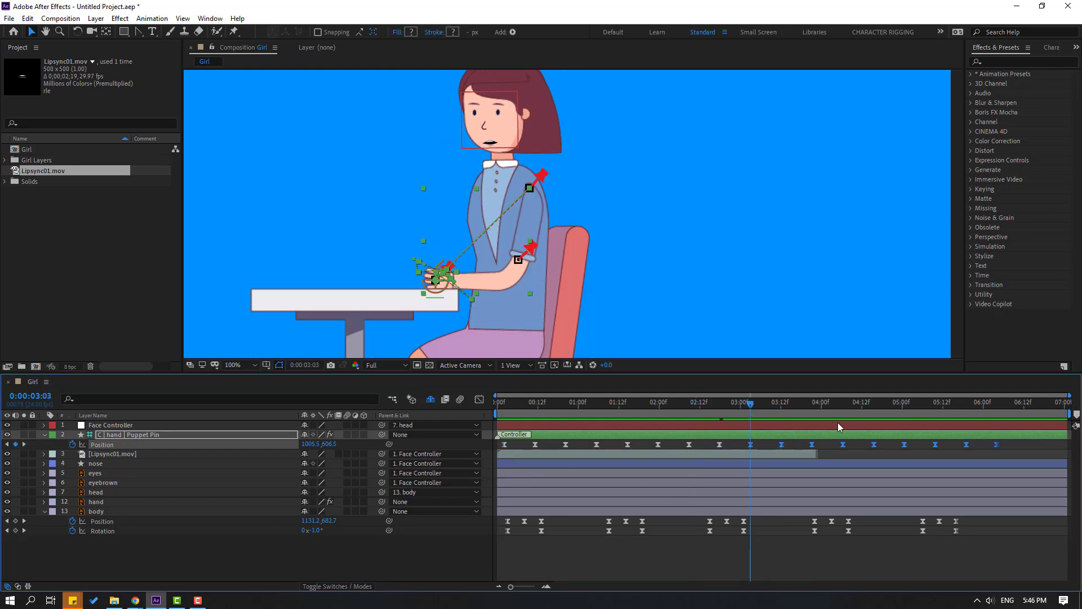
pyautogui.hotkey('ctrl', 'v')
pyautogui.moveTo(979, 405); pyautogui.dragTo(993, 408)
pyautogui.hotkey('ctrl', 'v')
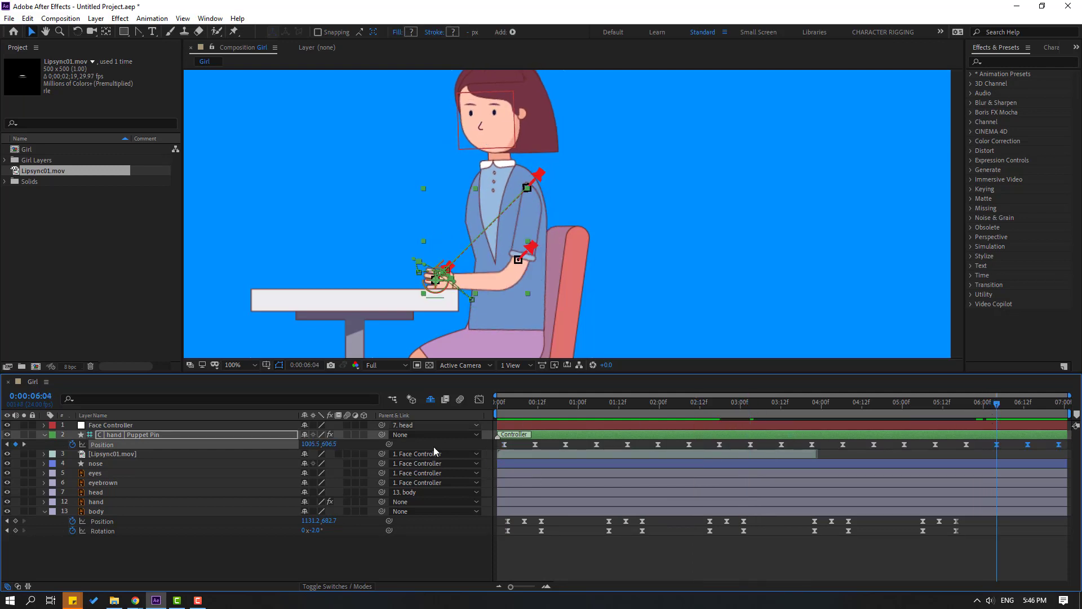
pyautogui.click(394, 553)
pyautogui.scroll(-4, 364, 319)
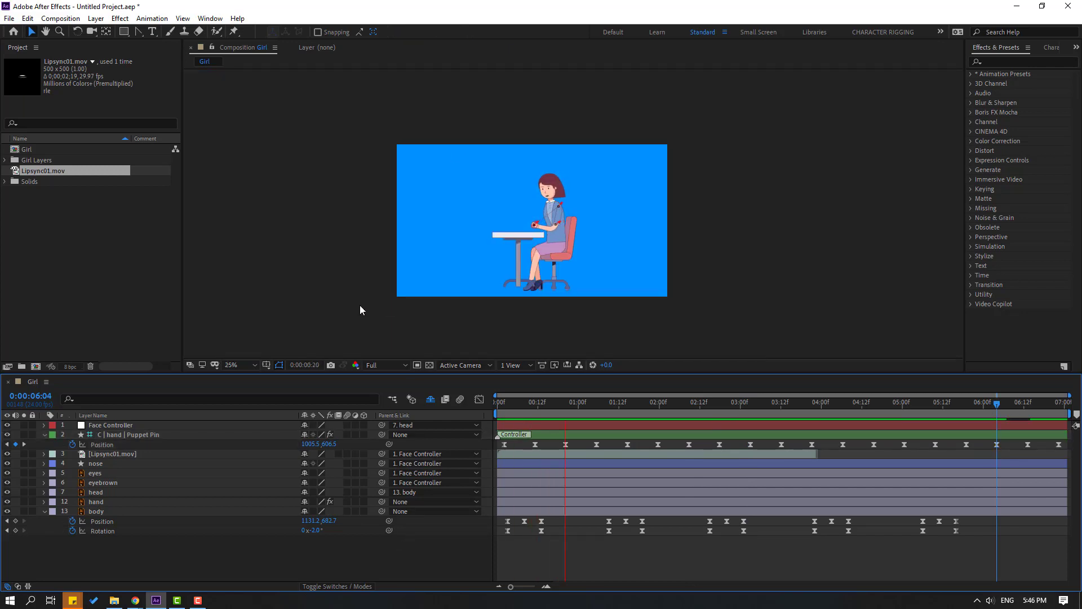
pyautogui.scroll(2, 360, 305)
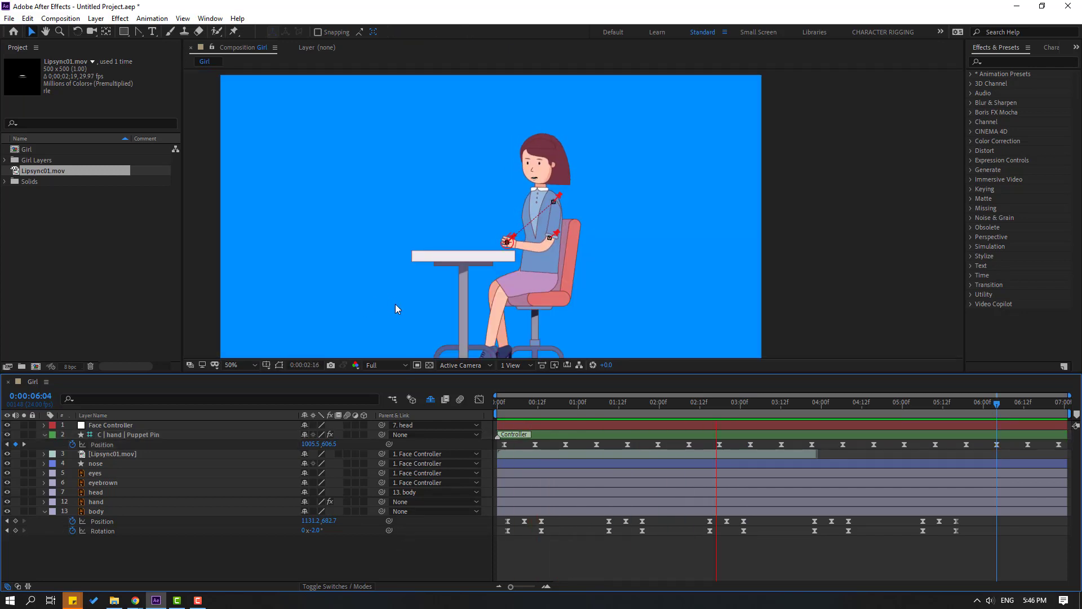
pyautogui.click(585, 402)
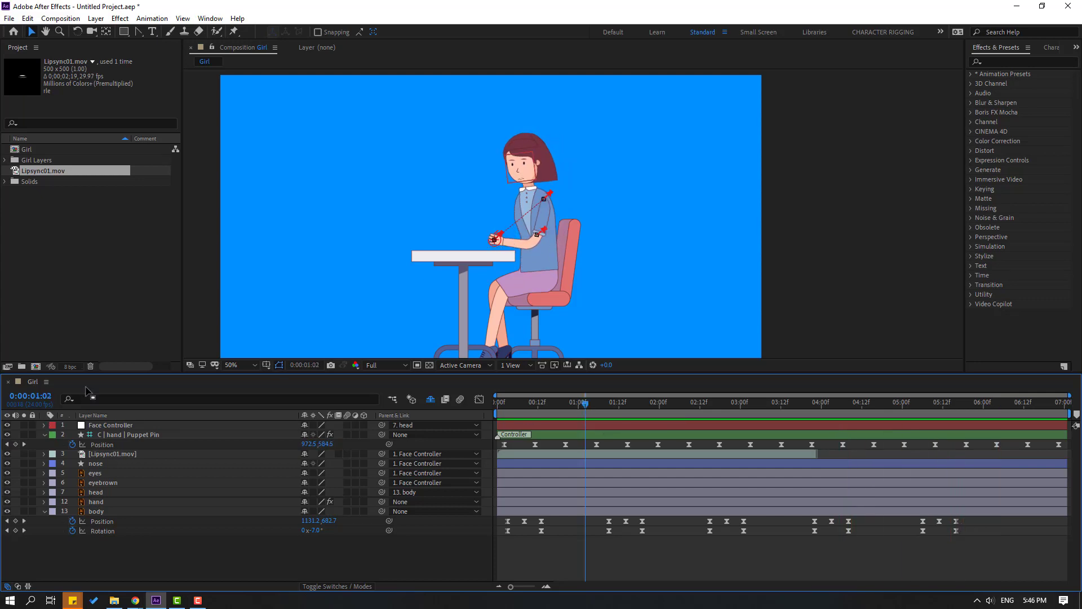
pyautogui.click(44, 434)
# - Keyframe head Rotation from 0:04: -3° at 0:12, held to 1:09, then +7° at 1:19
pyautogui.click(99, 483)
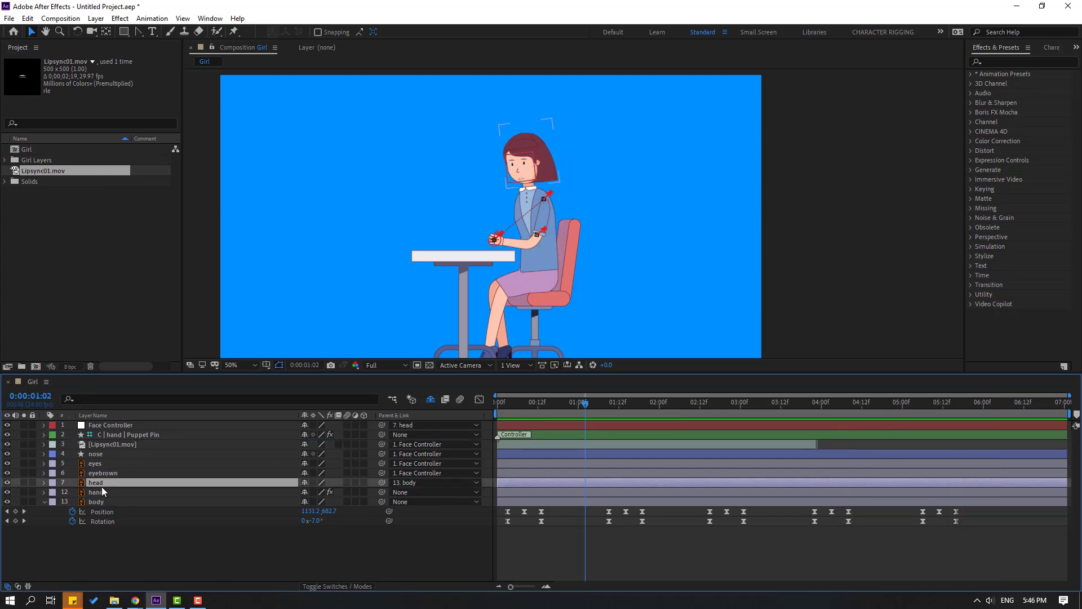
pyautogui.scroll(2, 594, 188)
pyautogui.moveTo(535, 398); pyautogui.dragTo(509, 405)
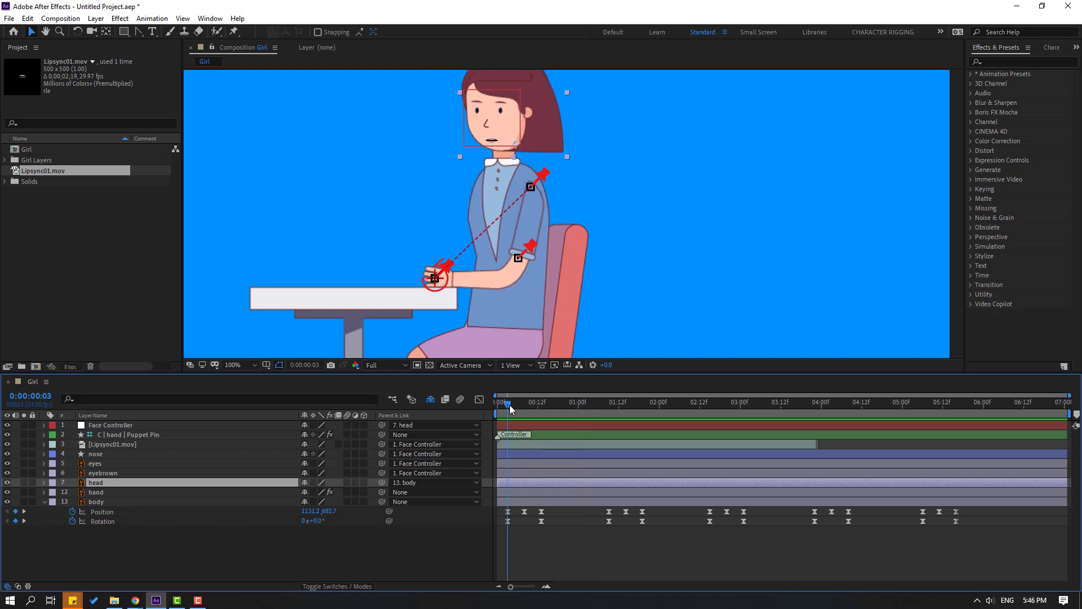
pyautogui.press('r')
pyautogui.click(72, 492)
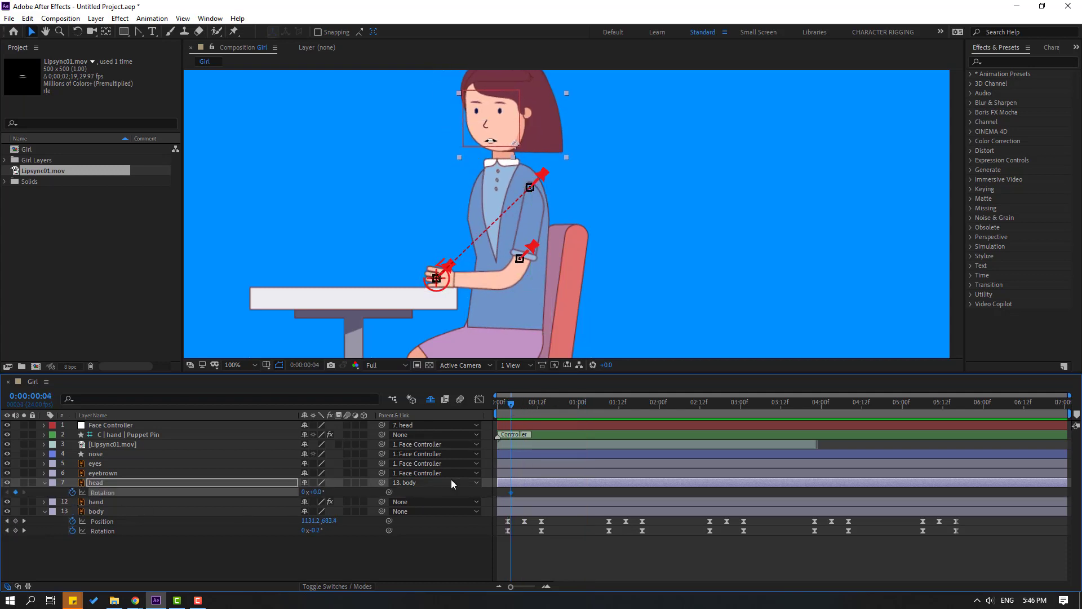
pyautogui.click(527, 402)
pyautogui.click(538, 403)
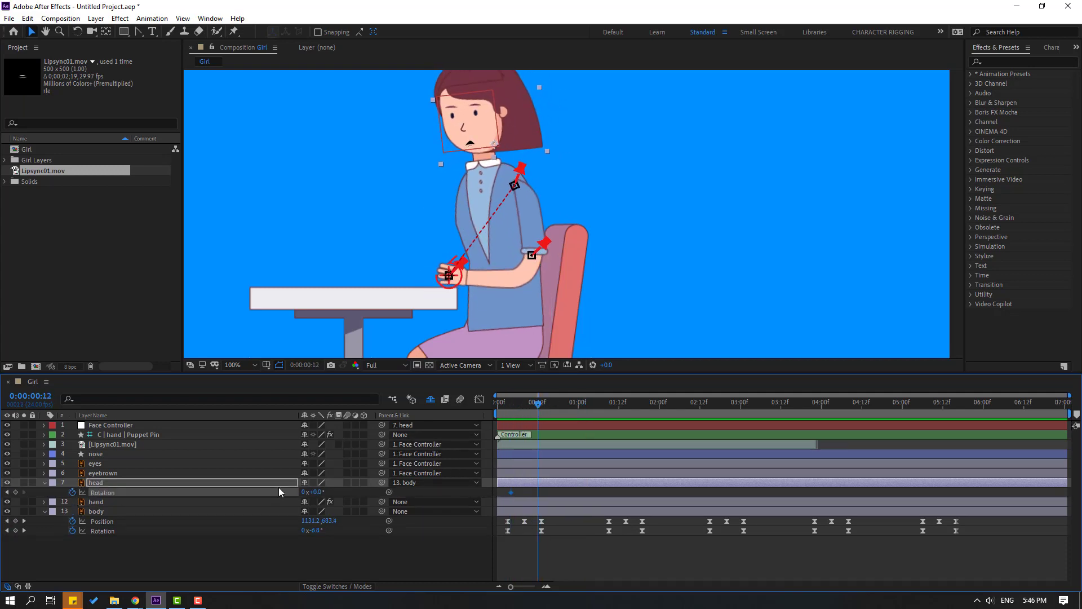
pyautogui.moveTo(319, 494); pyautogui.dragTo(316, 492)
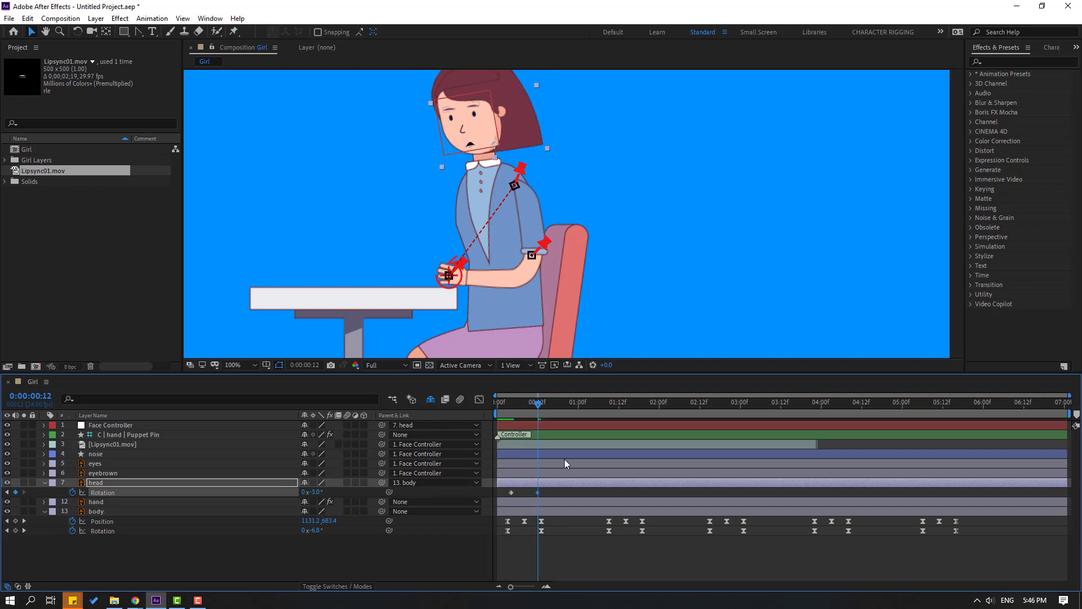
pyautogui.moveTo(552, 404); pyautogui.dragTo(609, 404)
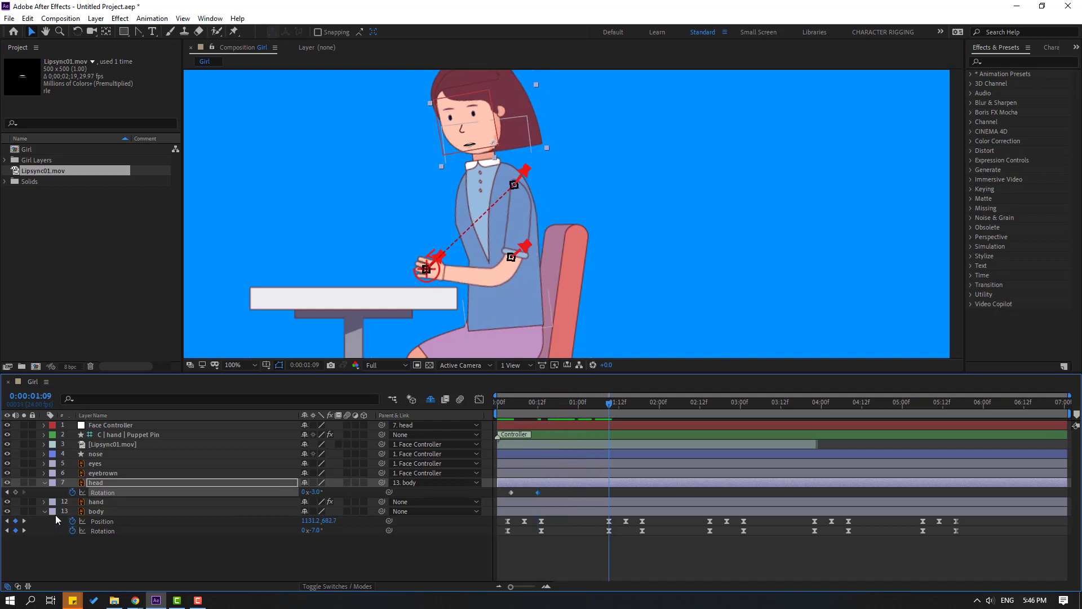
pyautogui.click(15, 492)
pyautogui.click(642, 404)
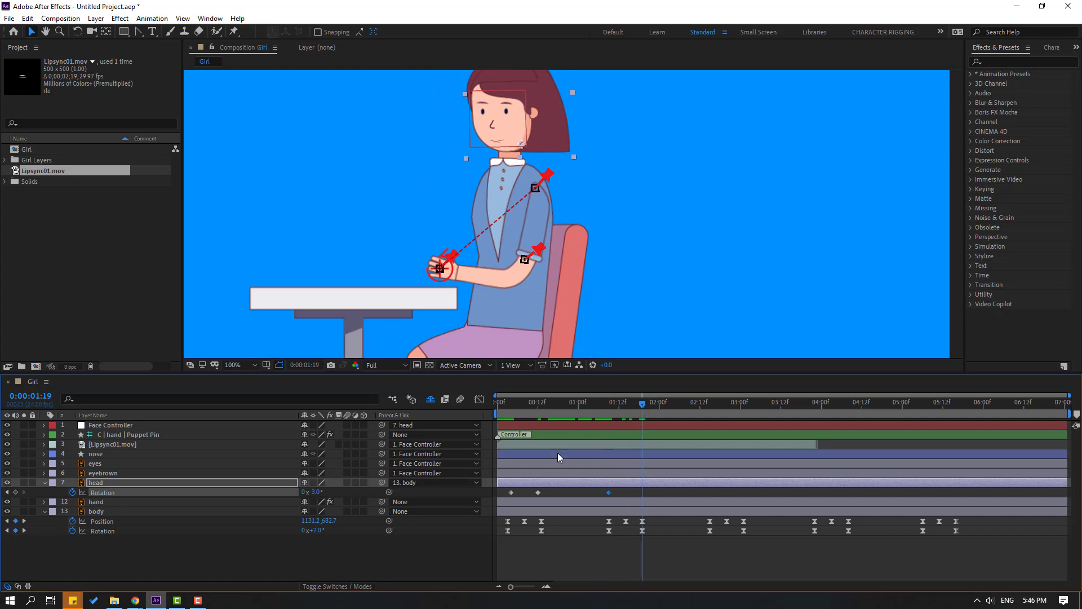
pyautogui.moveTo(316, 491); pyautogui.dragTo(324, 491)
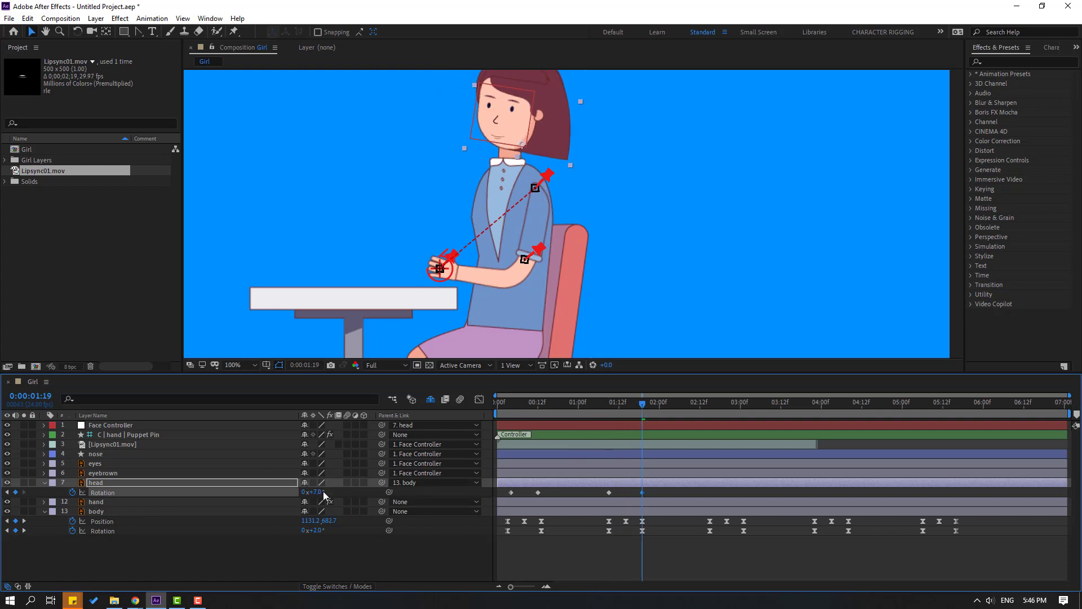
# - Continue head Rotation keys: hold at 2:15, -2° at 3:00, hold 3:22, +6° at 4:09, -1° at 5:16
pyautogui.moveTo(701, 418); pyautogui.dragTo(740, 404)
pyautogui.click(16, 492)
pyautogui.moveTo(312, 492); pyautogui.dragTo(310, 491)
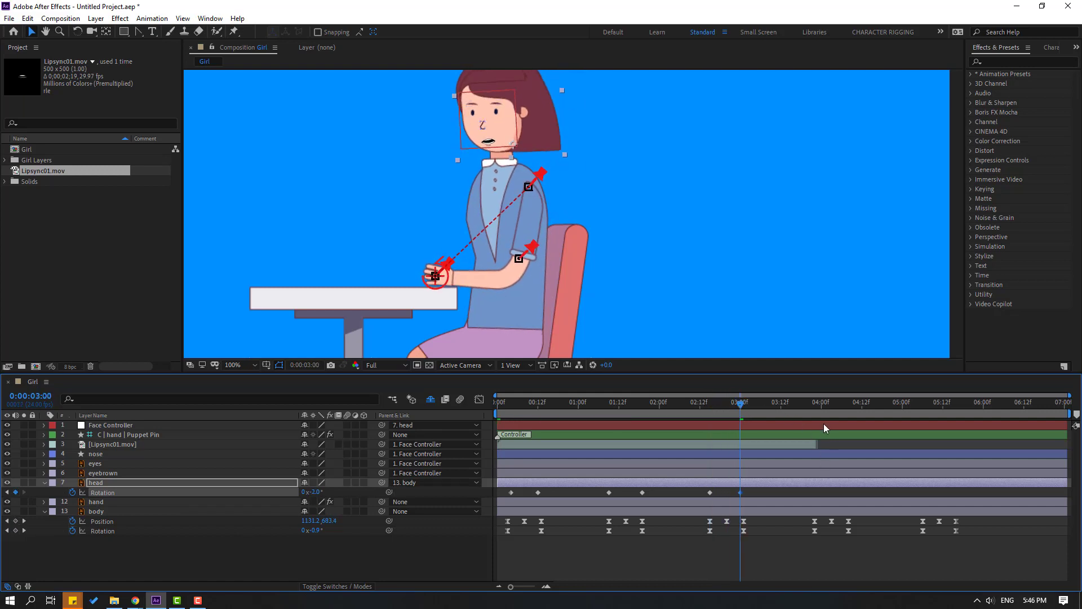
pyautogui.click(815, 403)
pyautogui.click(16, 492)
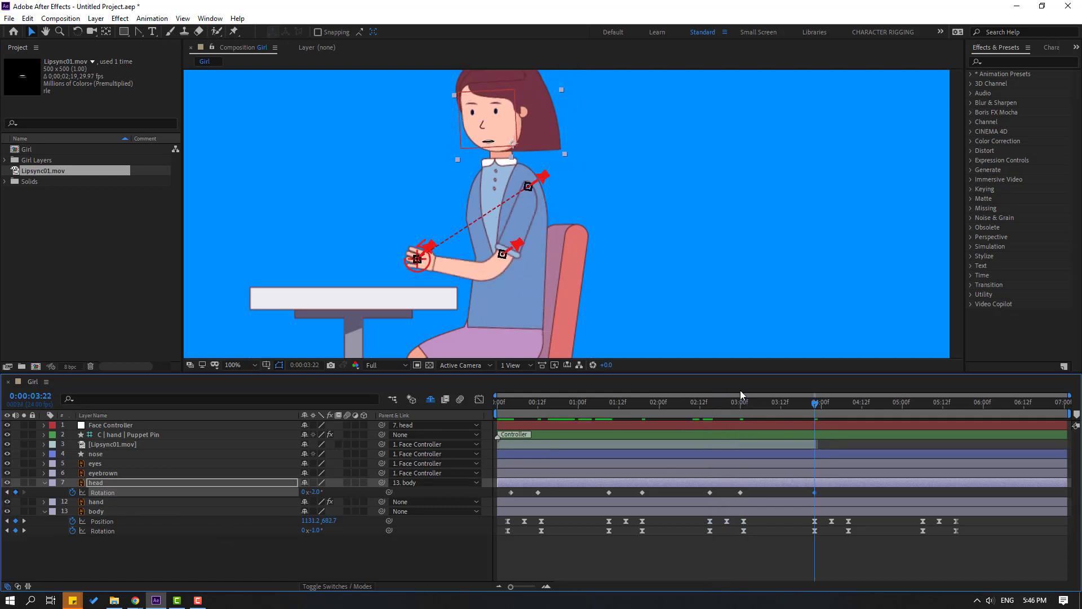
pyautogui.moveTo(829, 409); pyautogui.dragTo(851, 409)
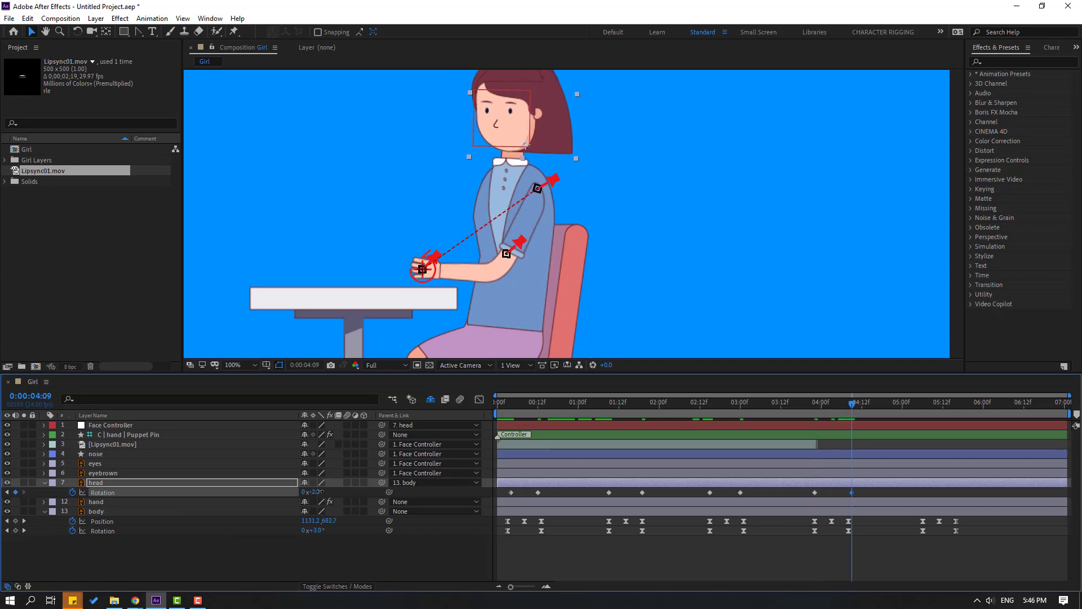
pyautogui.moveTo(318, 492); pyautogui.dragTo(451, 495)
pyautogui.moveTo(886, 417); pyautogui.dragTo(956, 409)
pyautogui.click(15, 491)
pyautogui.moveTo(316, 492); pyautogui.dragTo(310, 493)
# - Duplicate Lipsync01.mov and shift the copy to start near 4:00
pyautogui.click(102, 446)
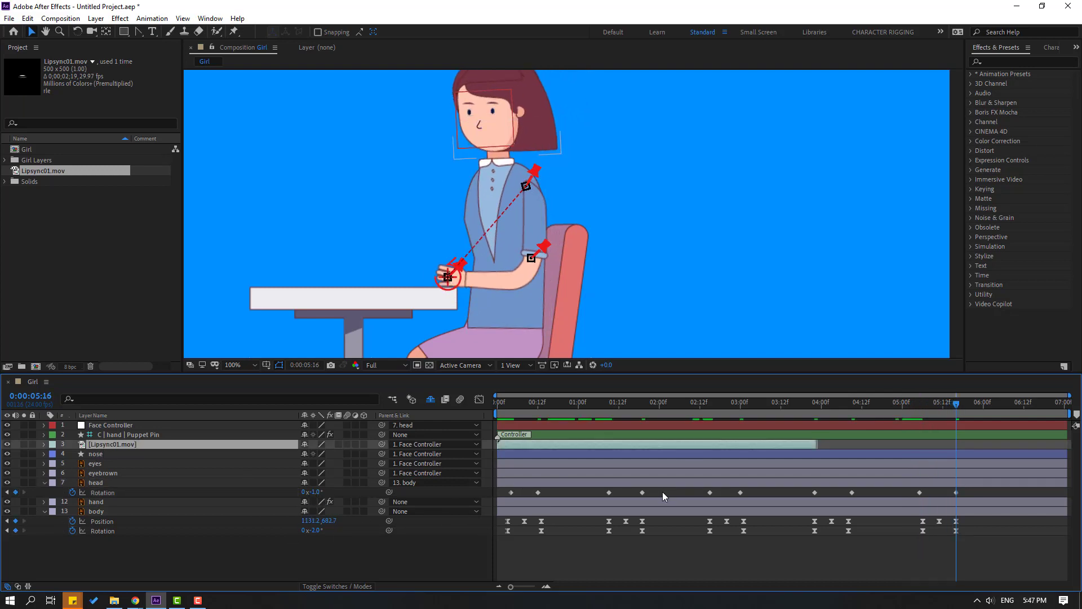
pyautogui.hotkey('ctrl', 'd')
pyautogui.moveTo(579, 447); pyautogui.dragTo(847, 439)
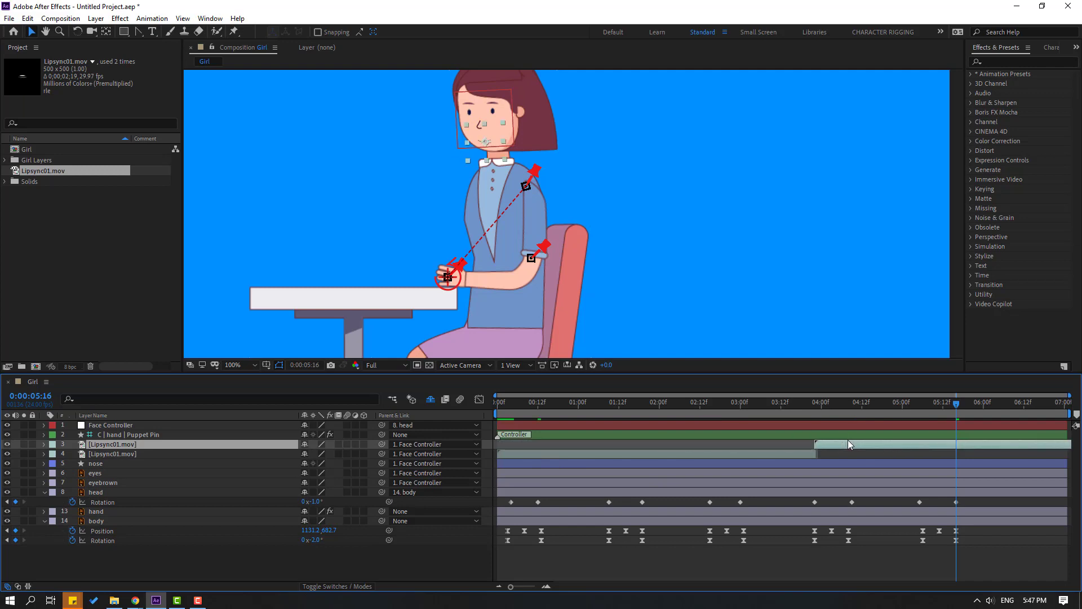
pyautogui.moveTo(796, 407); pyautogui.dragTo(939, 405)
pyautogui.click(890, 502)
# - Apply Easy Ease to all head Rotation keyframes and preview the animation
pyautogui.click(103, 502)
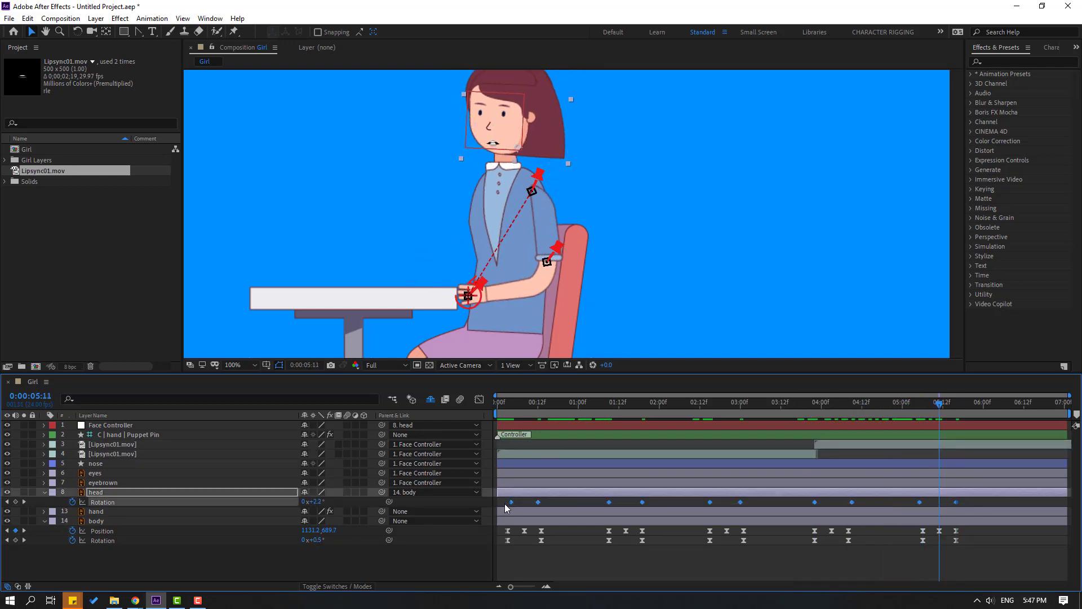
pyautogui.rightClick(512, 502)
pyautogui.moveTo(581, 494)
pyautogui.click(684, 428)
pyautogui.click(660, 571)
pyautogui.press('space')
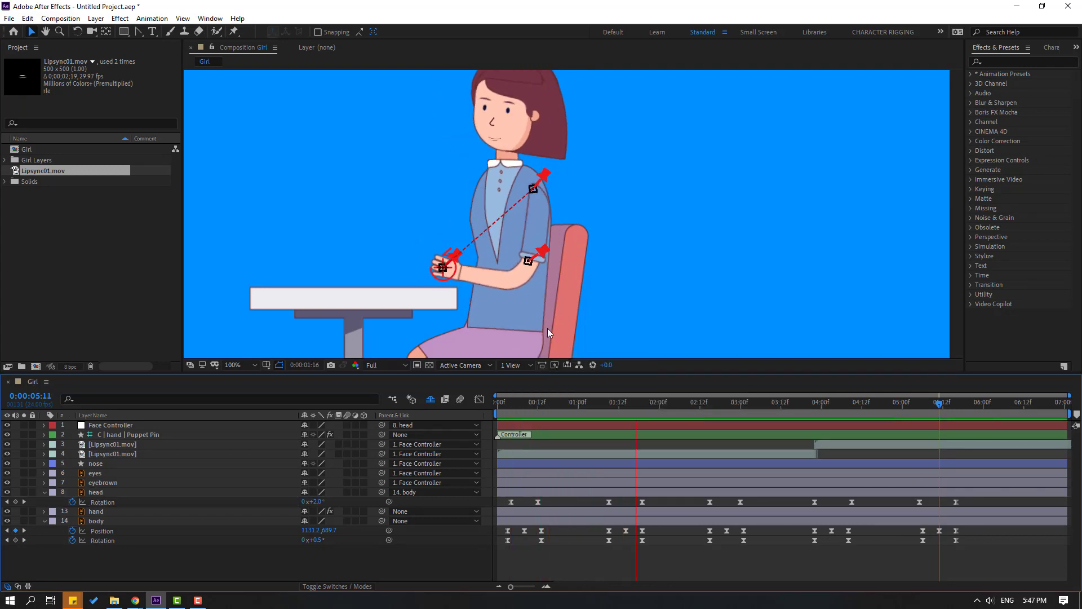
pyautogui.scroll(-2, 531, 263)
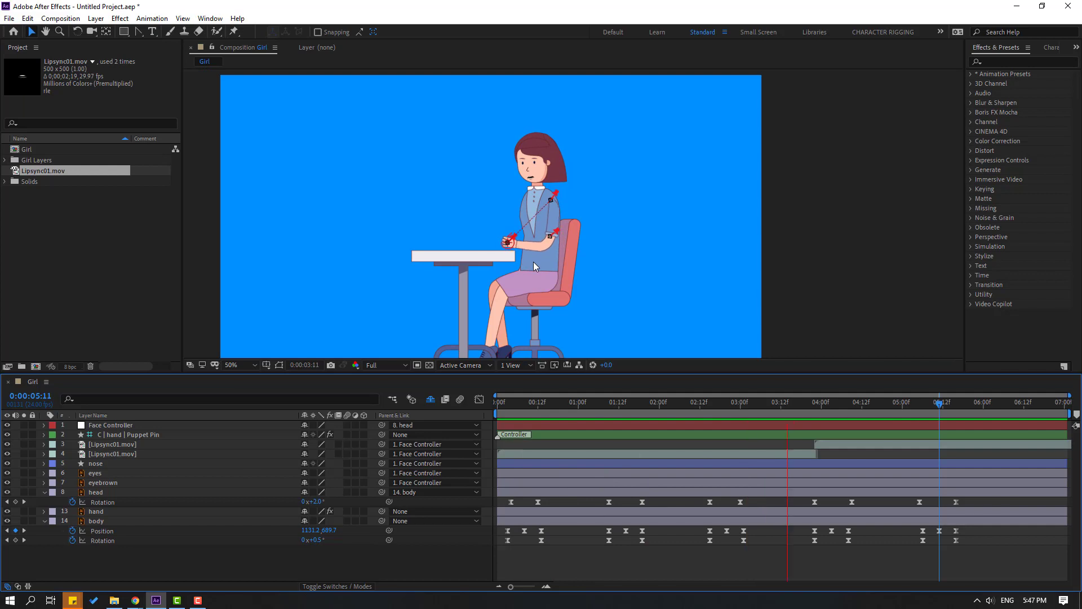
pyautogui.scroll(2, 534, 266)
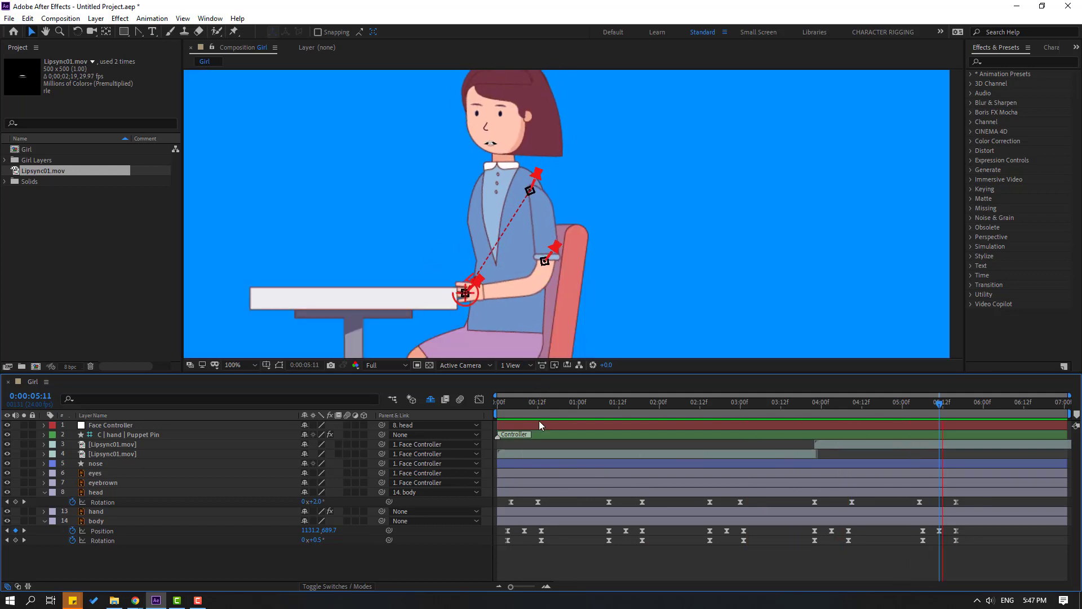
# - Keyframe the head Position, nudge it lower at frame 8, and apply Easy Ease to the keyframes
pyautogui.click(94, 492)
pyautogui.hotkey('shift', 'p')
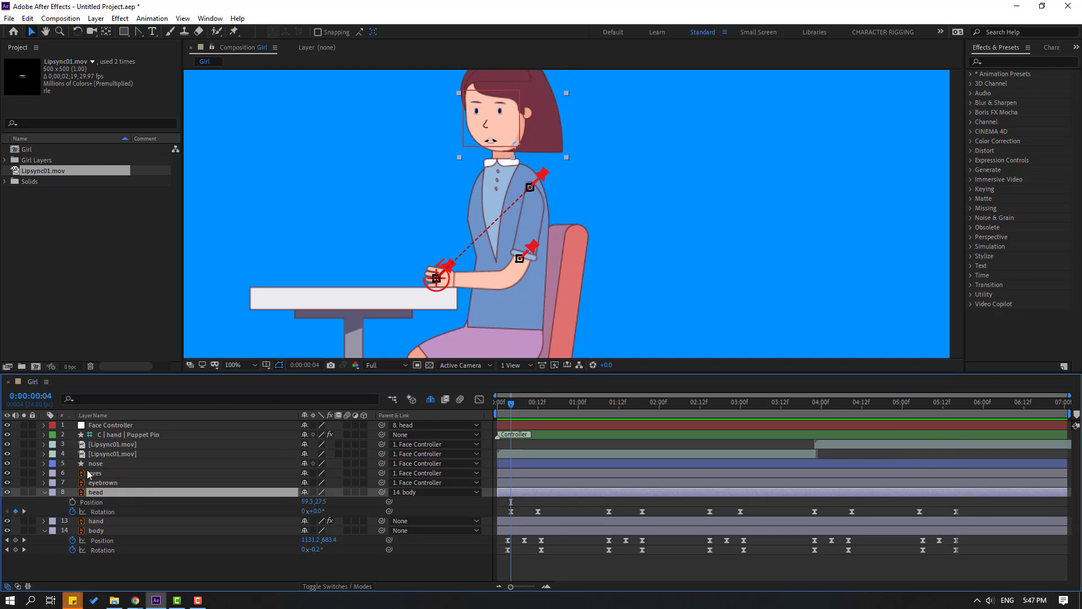
pyautogui.click(73, 501)
pyautogui.moveTo(519, 402); pyautogui.dragTo(528, 404)
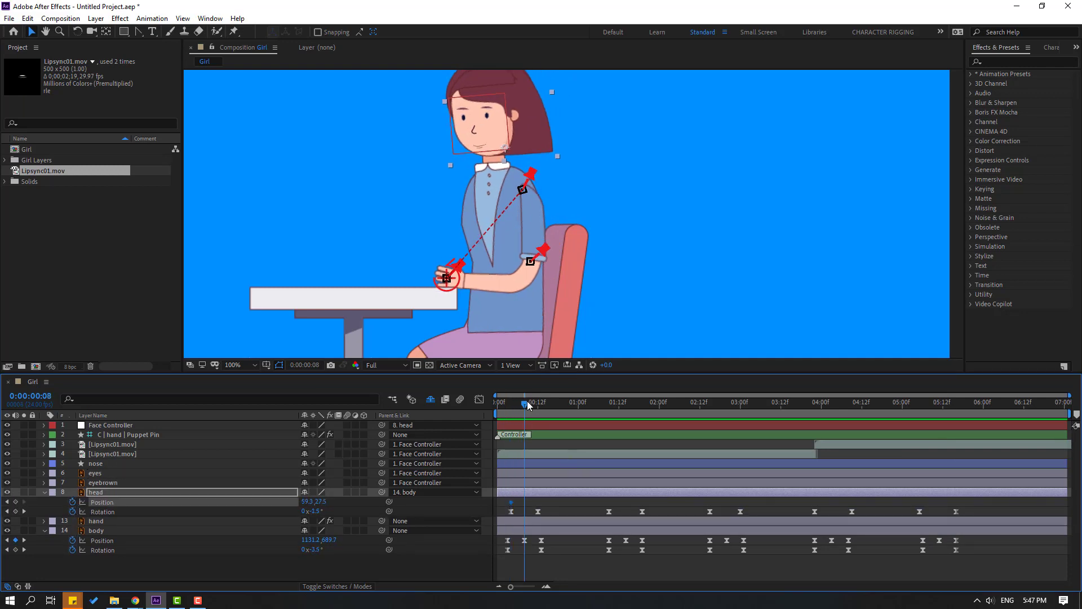
pyautogui.press('Down')
pyautogui.press('Down')
pyautogui.press('Down')
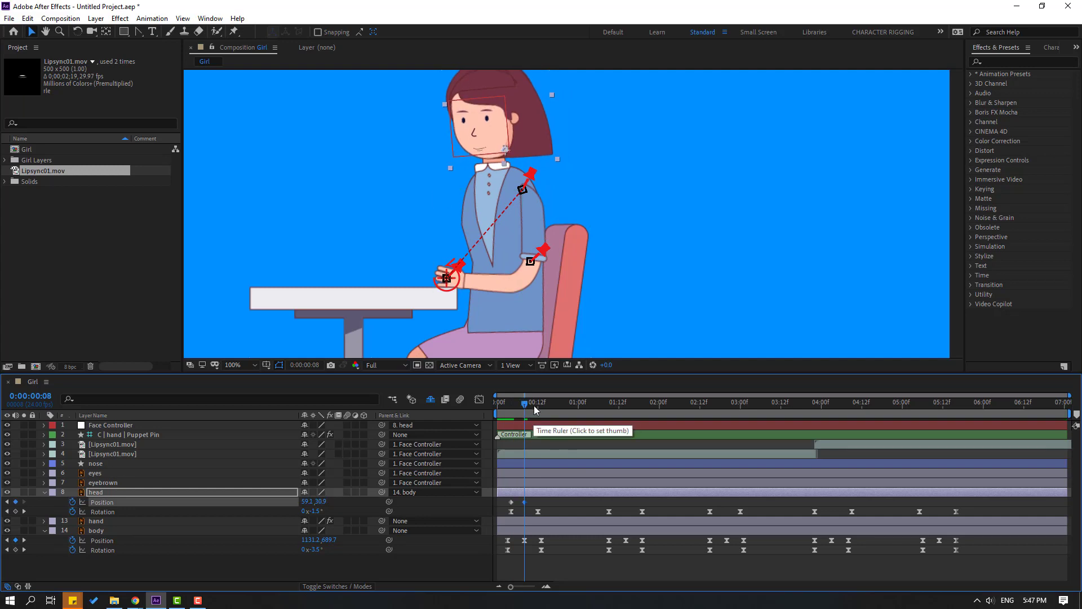
pyautogui.click(539, 408)
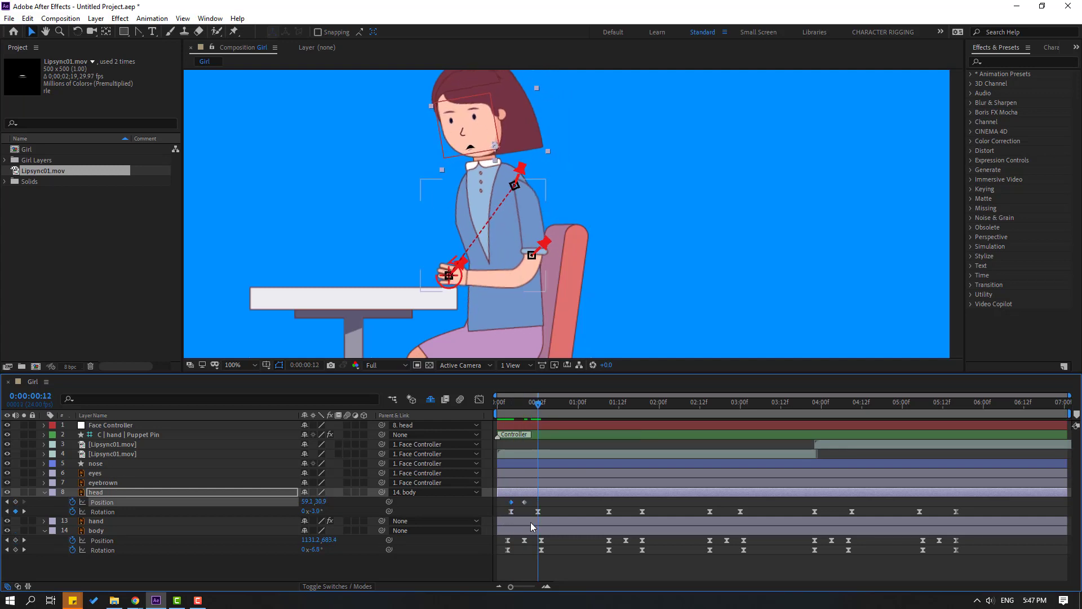
pyautogui.rightClick(519, 501)
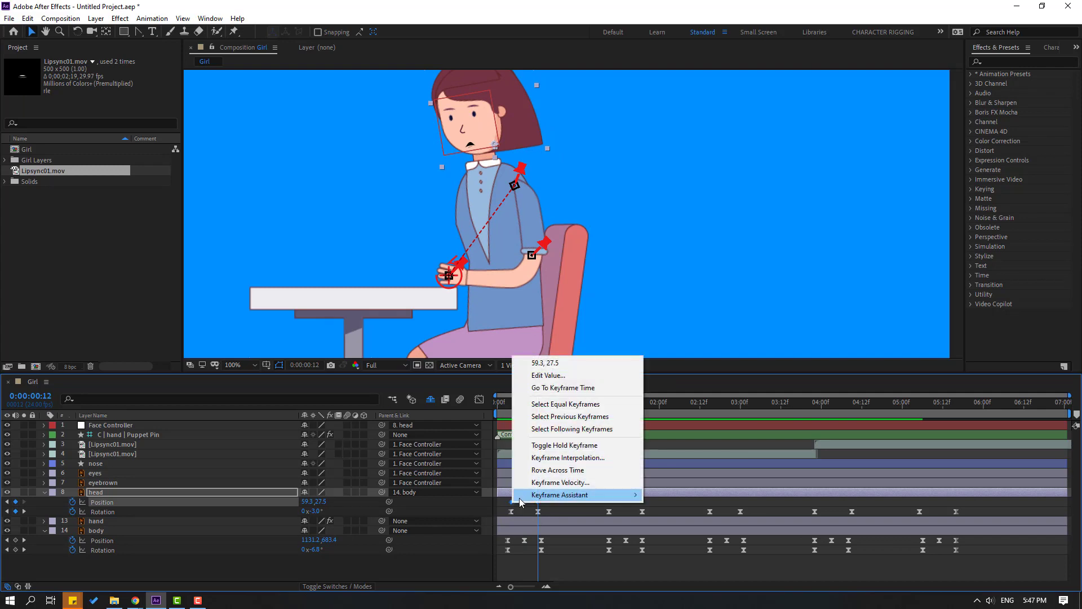
pyautogui.moveTo(592, 495)
pyautogui.click(676, 423)
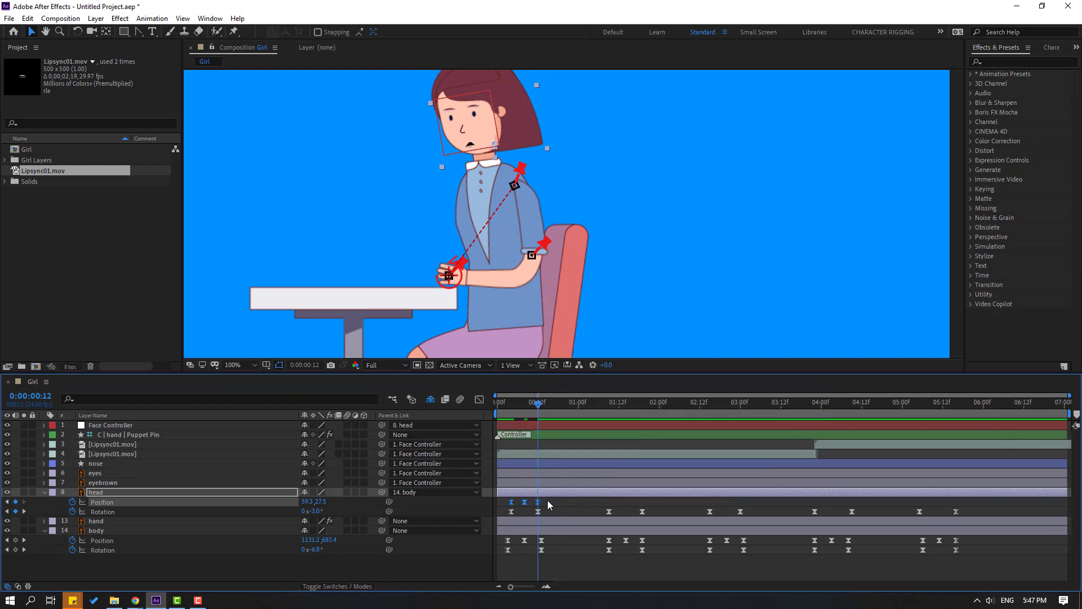
# - Paste the three head keyframes at 01:09, 02:12, about 04:00 and 05:05
pyautogui.moveTo(594, 410); pyautogui.dragTo(609, 410)
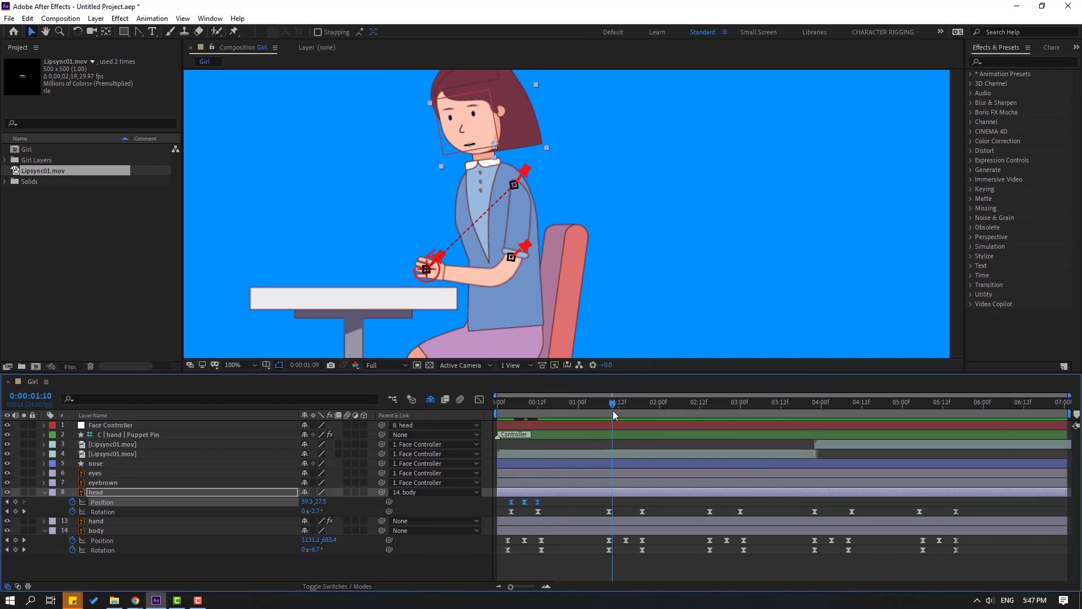
pyautogui.hotkey('ctrl', 'v')
pyautogui.click(708, 401)
pyautogui.hotkey('ctrl', 'v')
pyautogui.click(816, 404)
pyautogui.hotkey('ctrl', 'v')
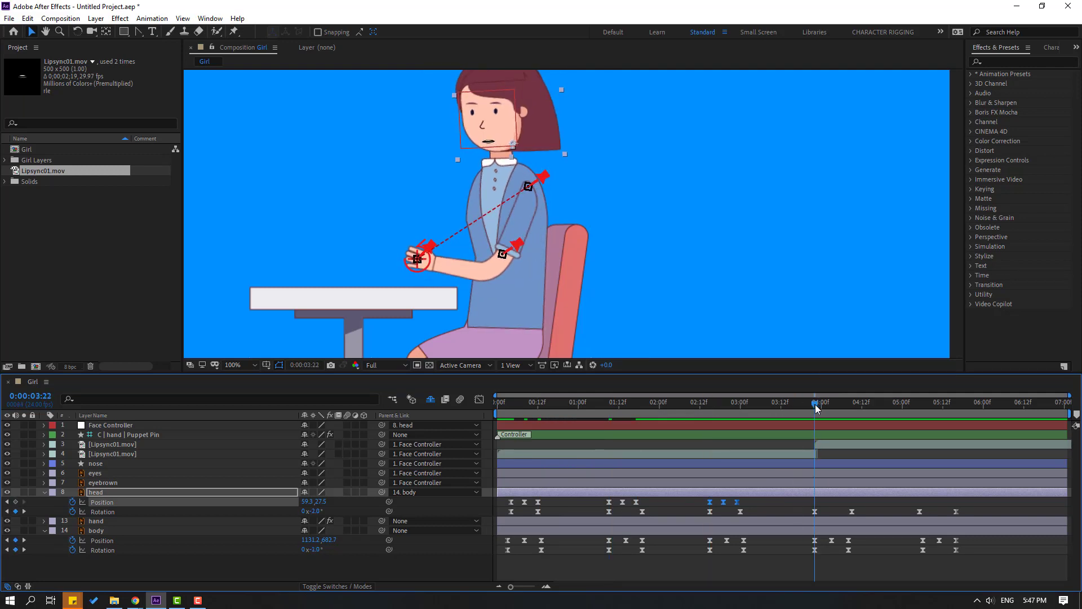
pyautogui.moveTo(895, 402); pyautogui.dragTo(921, 404)
pyautogui.hotkey('ctrl', 'v')
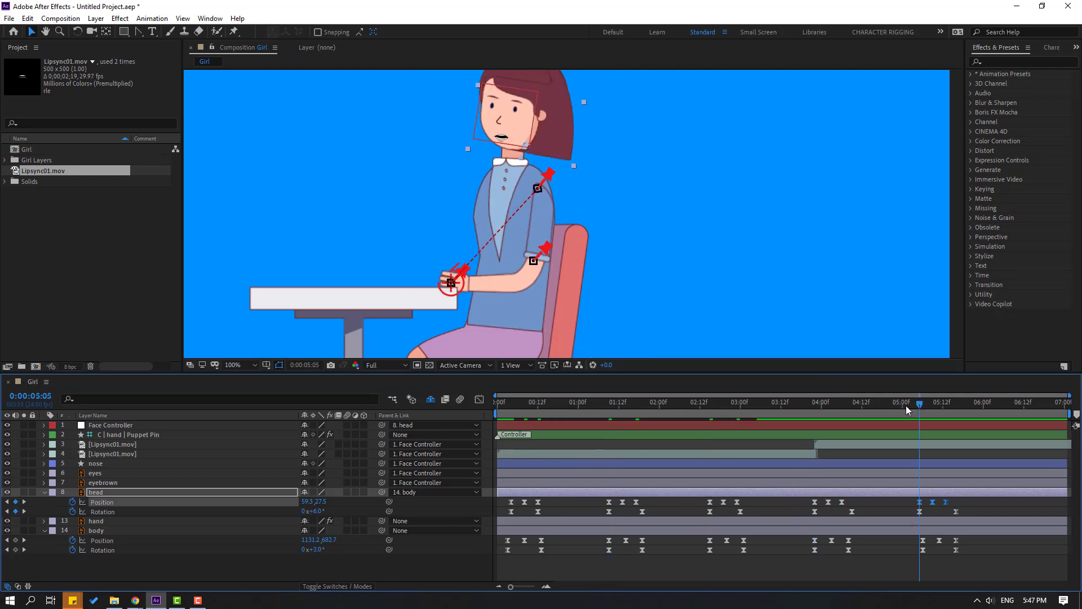
# - Preview the head bob, collapse the head layer, and preview the whole character again
pyautogui.press('space')
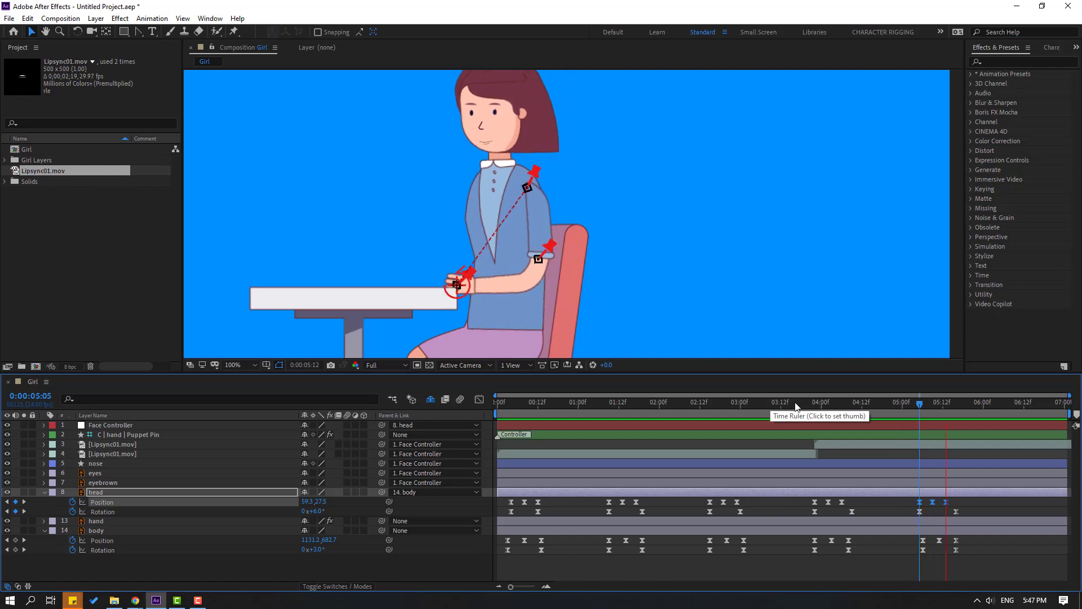
pyautogui.moveTo(785, 405); pyautogui.dragTo(550, 439)
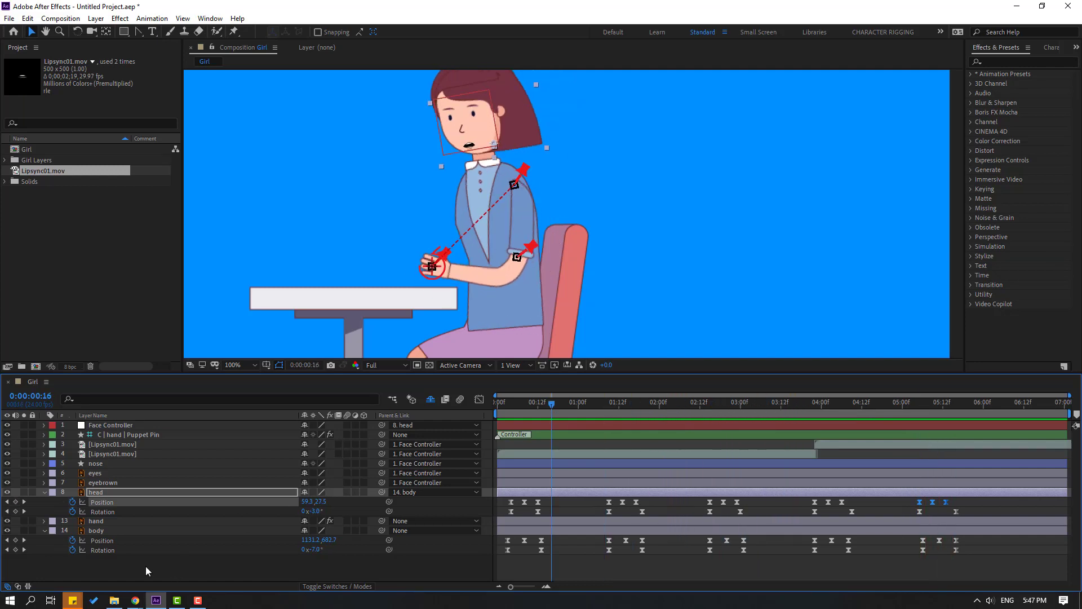
pyautogui.click(145, 566)
pyautogui.click(44, 492)
pyautogui.scroll(-2, 451, 254)
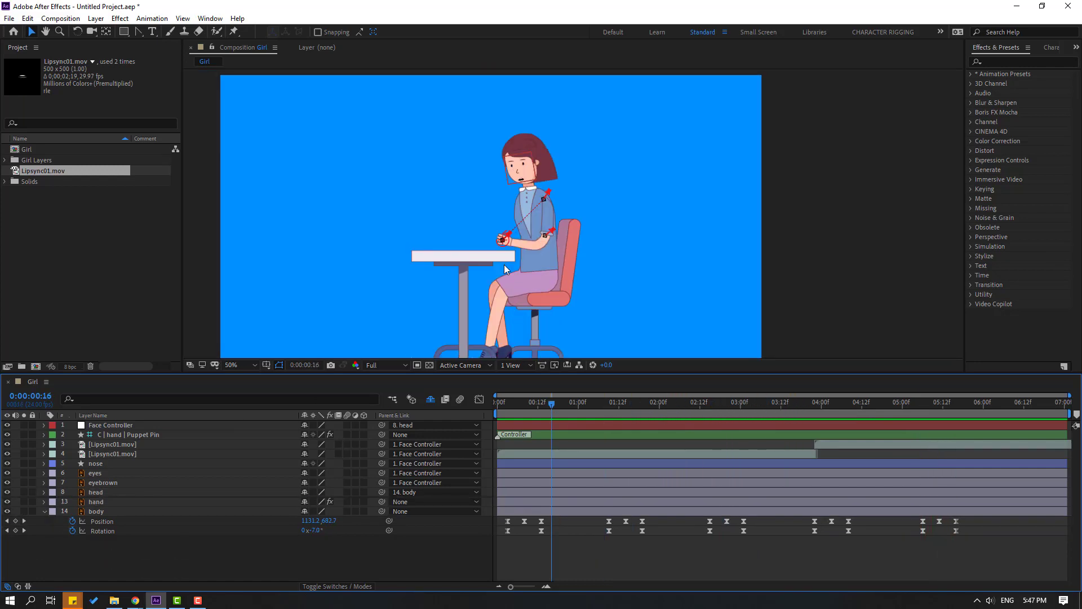
pyautogui.scroll(2, 508, 270)
pyautogui.scroll(-2, 529, 278)
pyautogui.press('space')
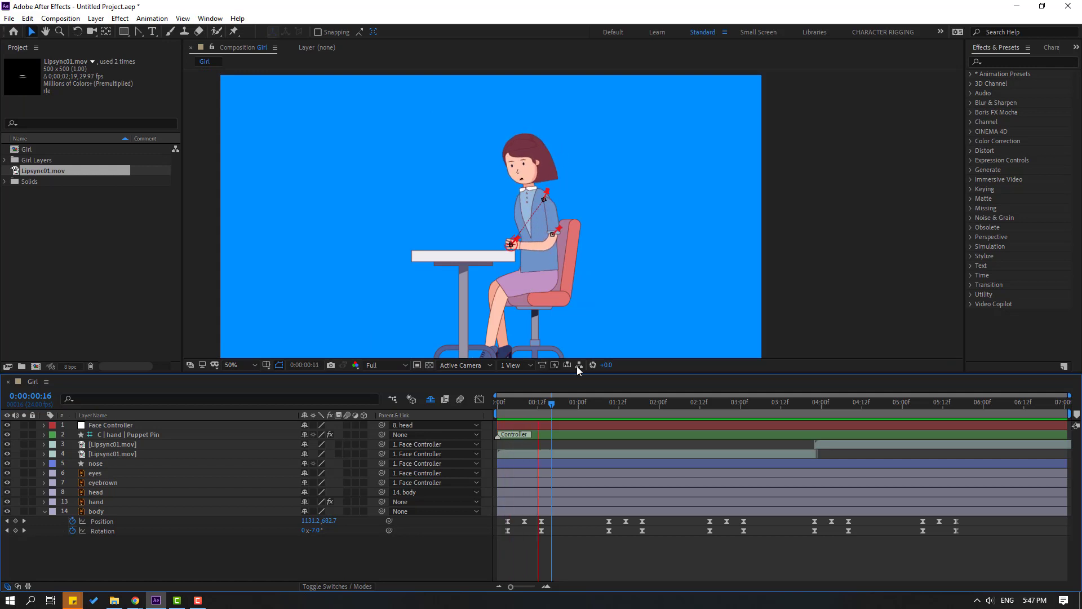
pyautogui.click(532, 401)
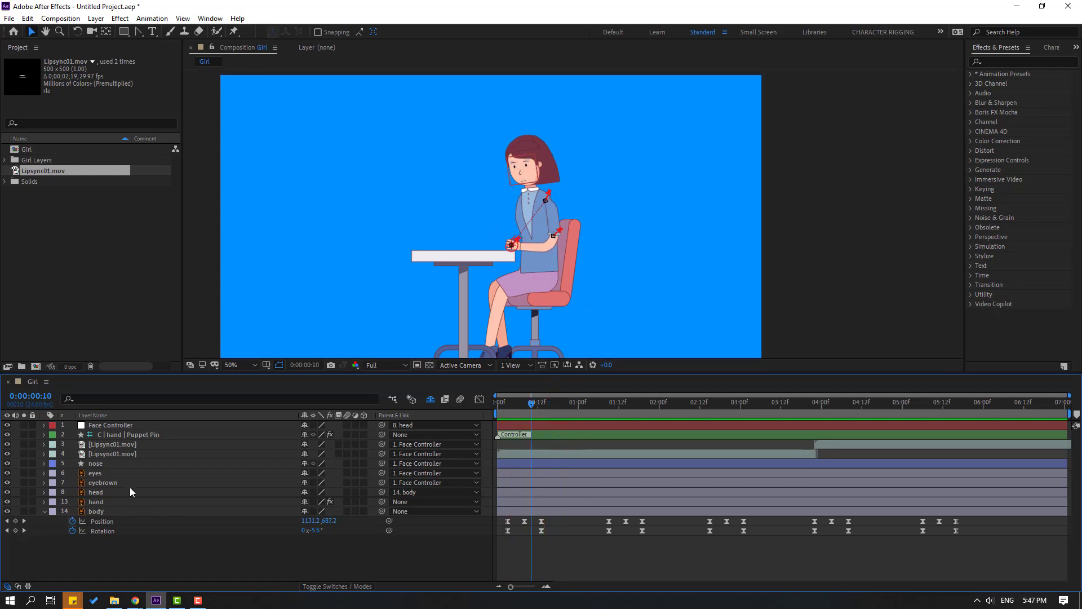
# - Duplicate the hand layer as hand 2 and delete its Puppet and three Puppet Pin effects
pyautogui.click(103, 503)
pyautogui.hotkey('ctrl', 'd')
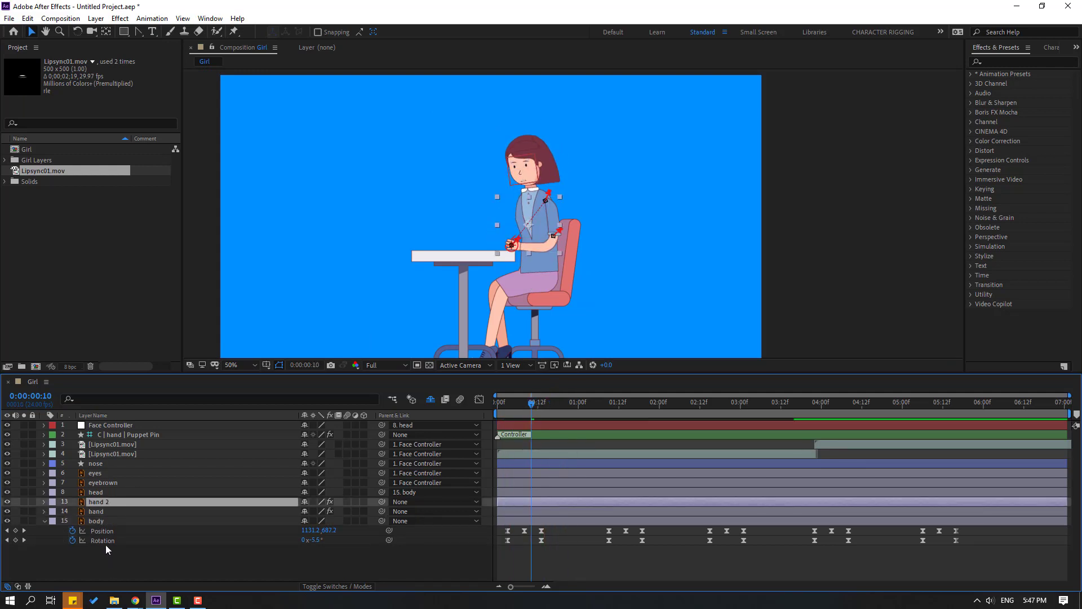
pyautogui.moveTo(90, 502); pyautogui.dragTo(112, 424)
pyautogui.click(44, 425)
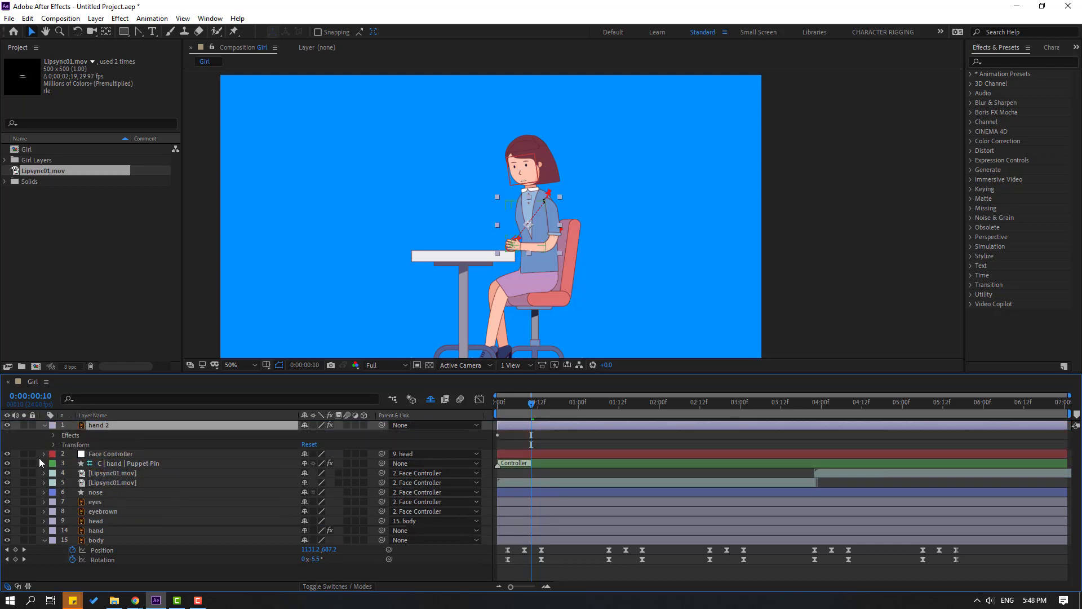
pyautogui.click(54, 445)
pyautogui.click(54, 445)
pyautogui.click(53, 435)
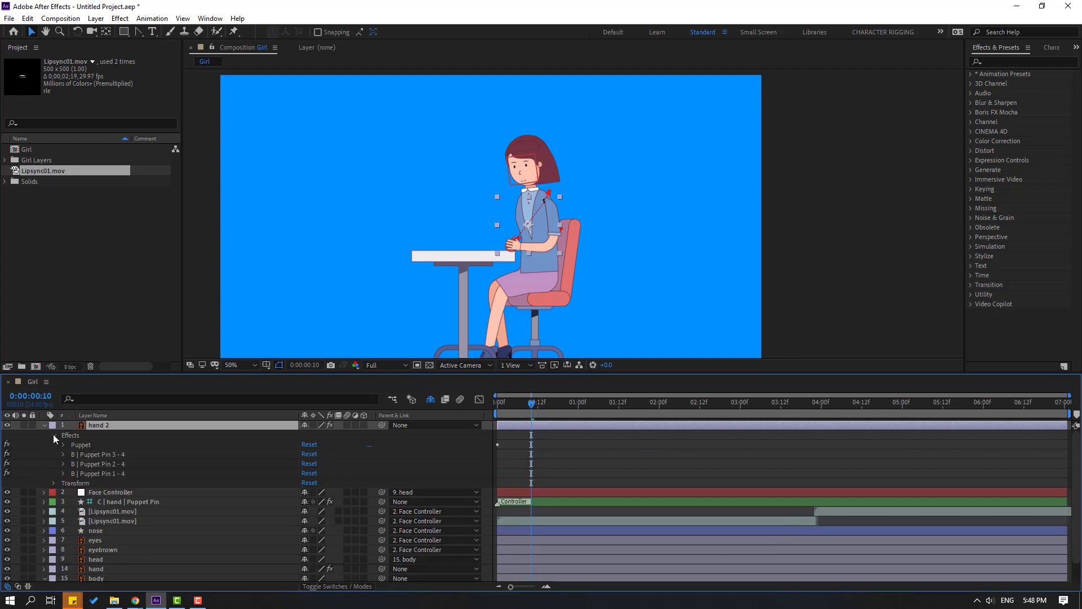
pyautogui.click(85, 446)
pyautogui.keyDown('shift'); pyautogui.click(95, 473); pyautogui.keyUp('shift')
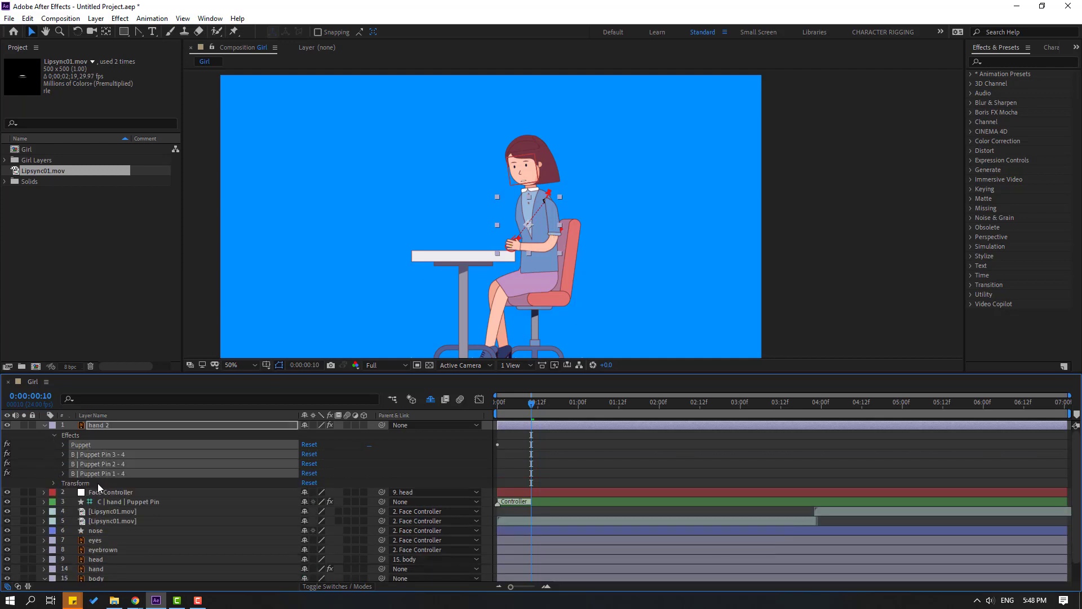
pyautogui.press('Delete')
pyautogui.click(44, 426)
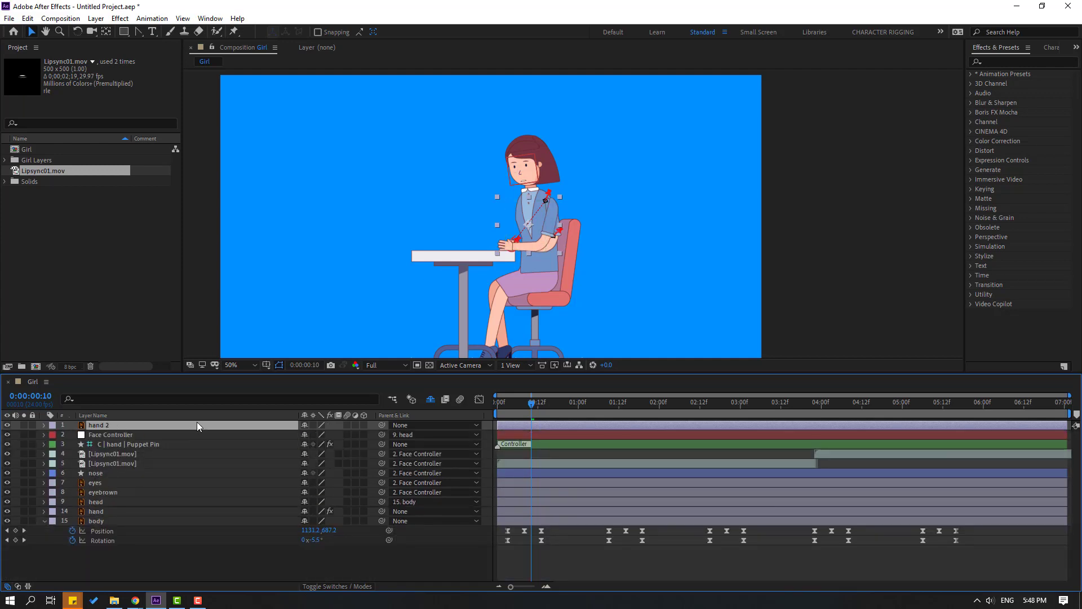
# - Position the hand 2 forearm in the 100% viewer and move it to the bottom of the stack
pyautogui.press('.')
pyautogui.moveTo(536, 267); pyautogui.dragTo(440, 256)
pyautogui.press('Return')
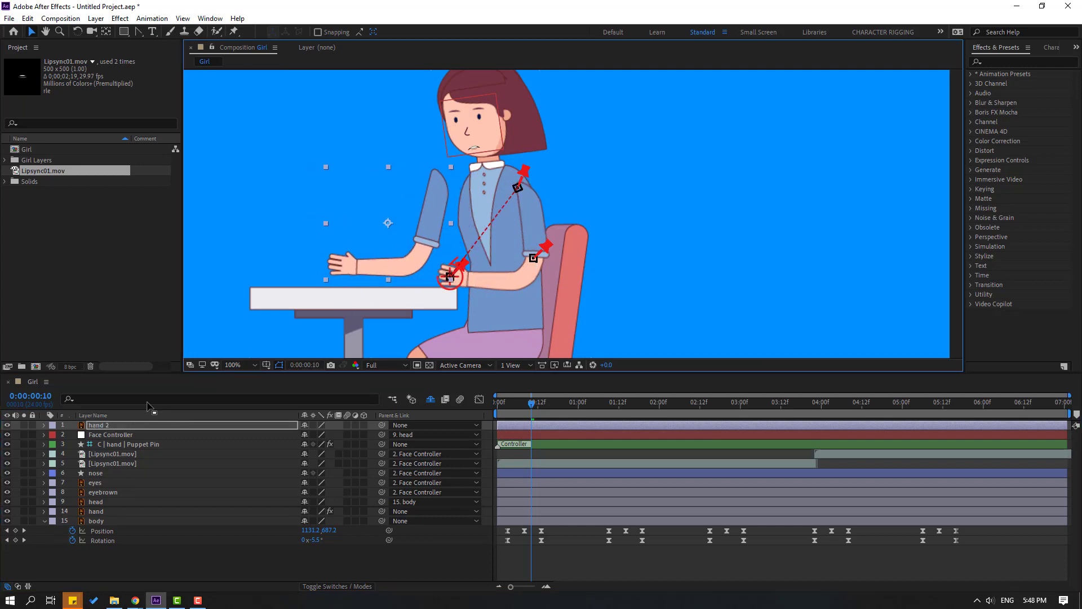
pyautogui.moveTo(110, 428); pyautogui.dragTo(50, 530)
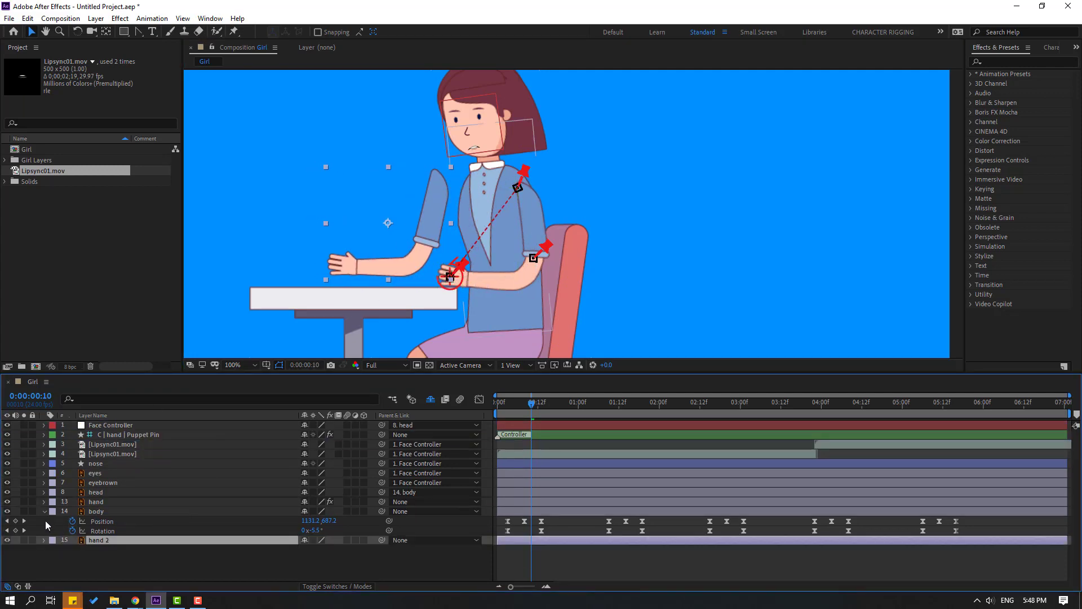
pyautogui.moveTo(376, 273); pyautogui.dragTo(413, 270)
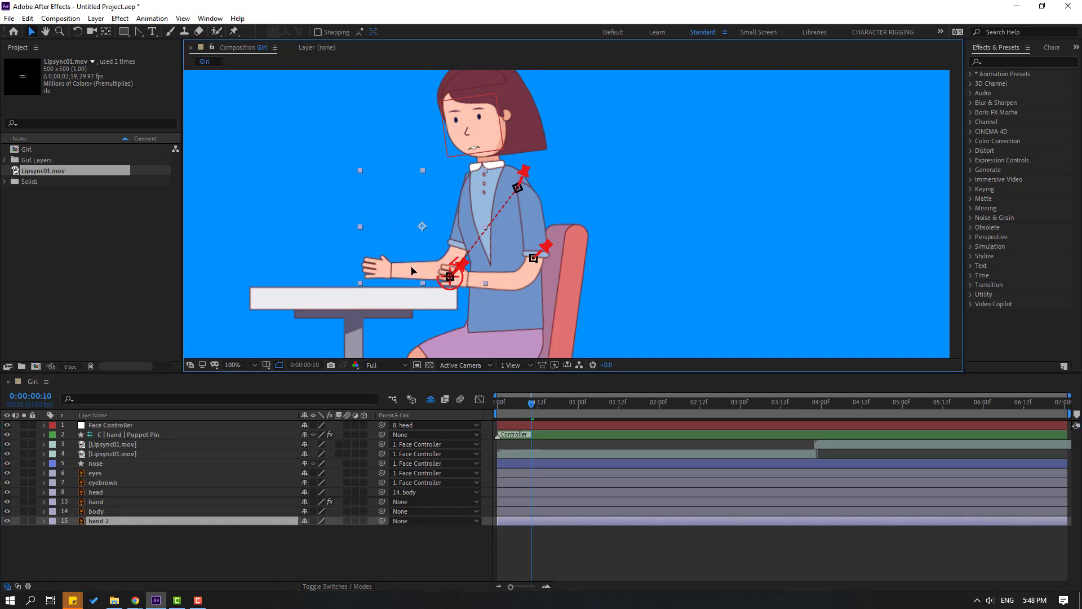
pyautogui.press('Return')
# - Rotate hand 2 up to 8° and move its anchor point with the Pan Behind tool
pyautogui.press('r')
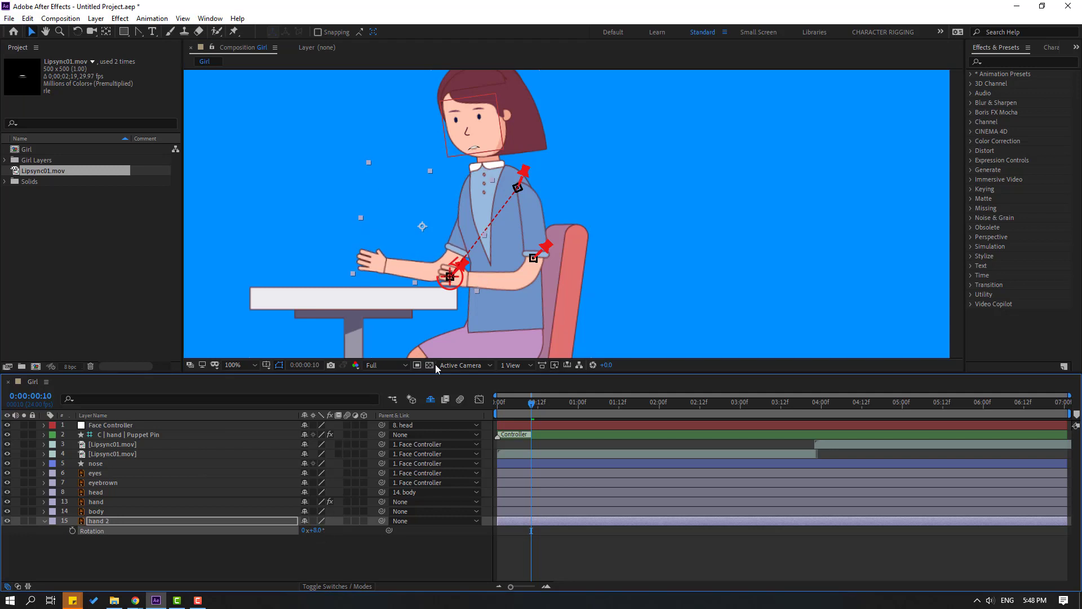
pyautogui.moveTo(320, 530); pyautogui.dragTo(327, 530)
pyautogui.click(107, 32)
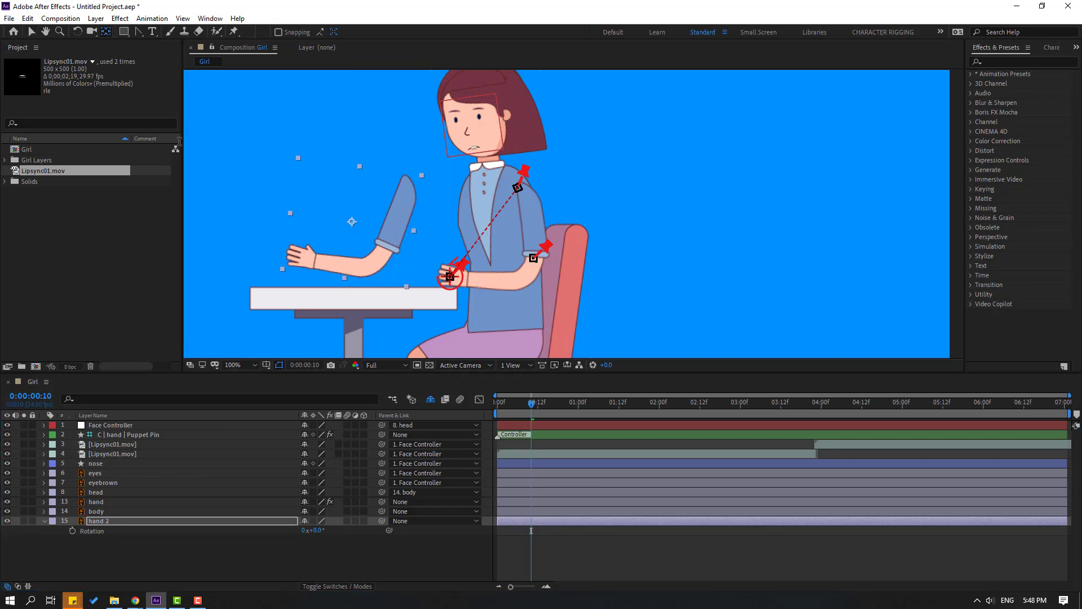
pyautogui.moveTo(359, 224); pyautogui.dragTo(366, 222)
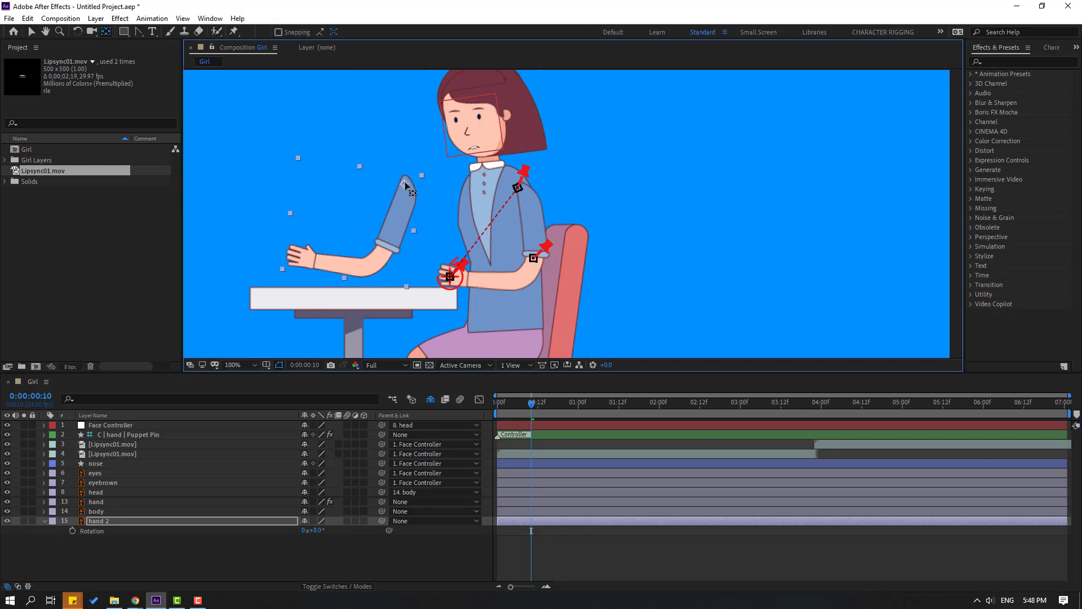
# - Slide the second arm right under the sleeve and parent hand 2 to the body layer
pyautogui.click(31, 32)
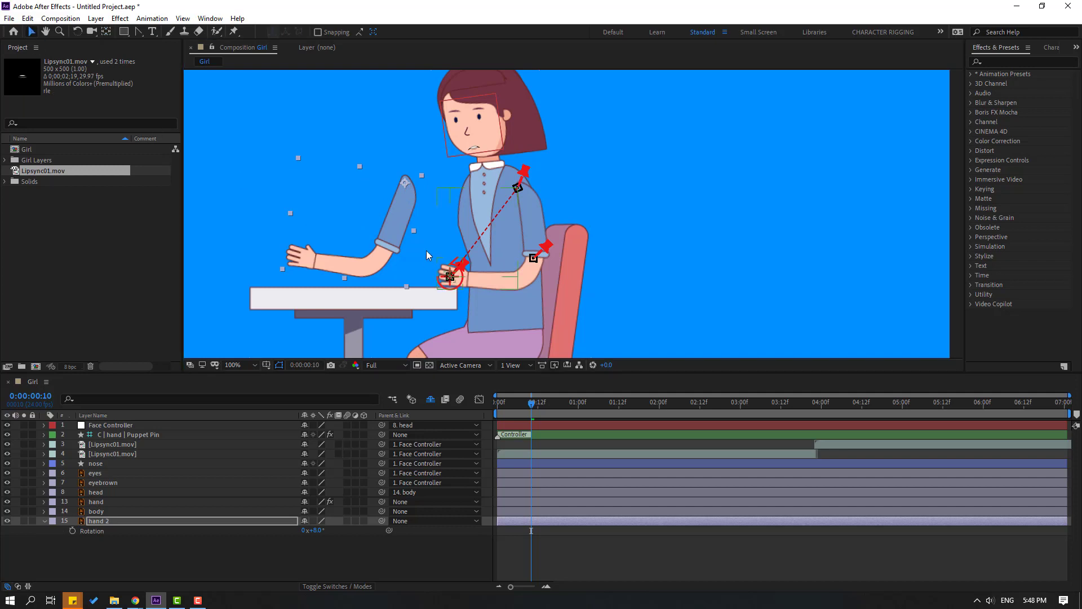
pyautogui.moveTo(401, 218); pyautogui.dragTo(466, 215)
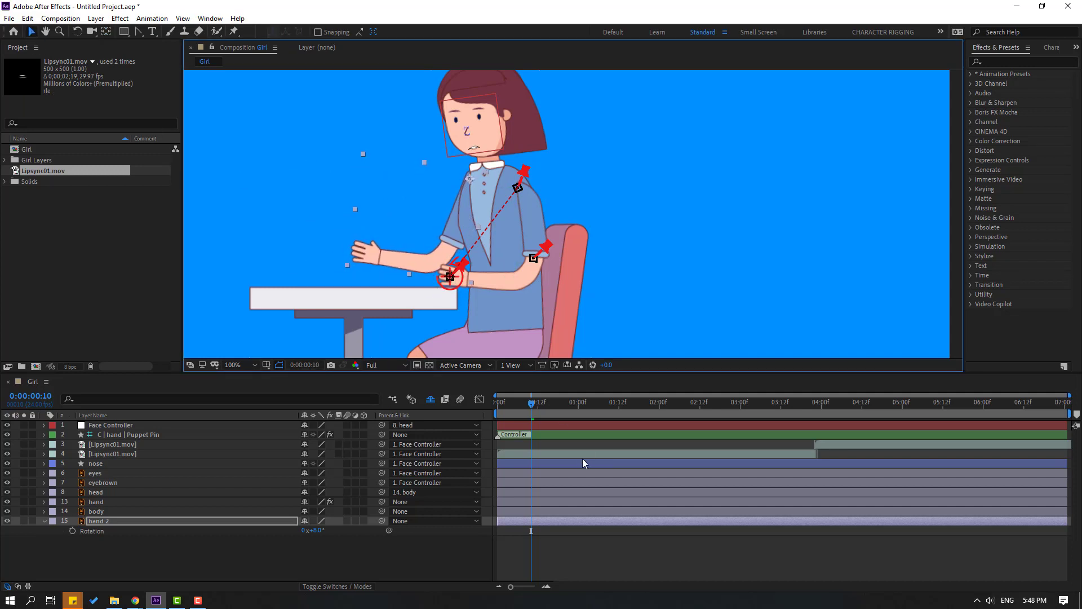
pyautogui.moveTo(533, 404)
pyautogui.mouseDown()
pyautogui.moveTo(509, 404)
pyautogui.moveTo(536, 408)
pyautogui.mouseUp()
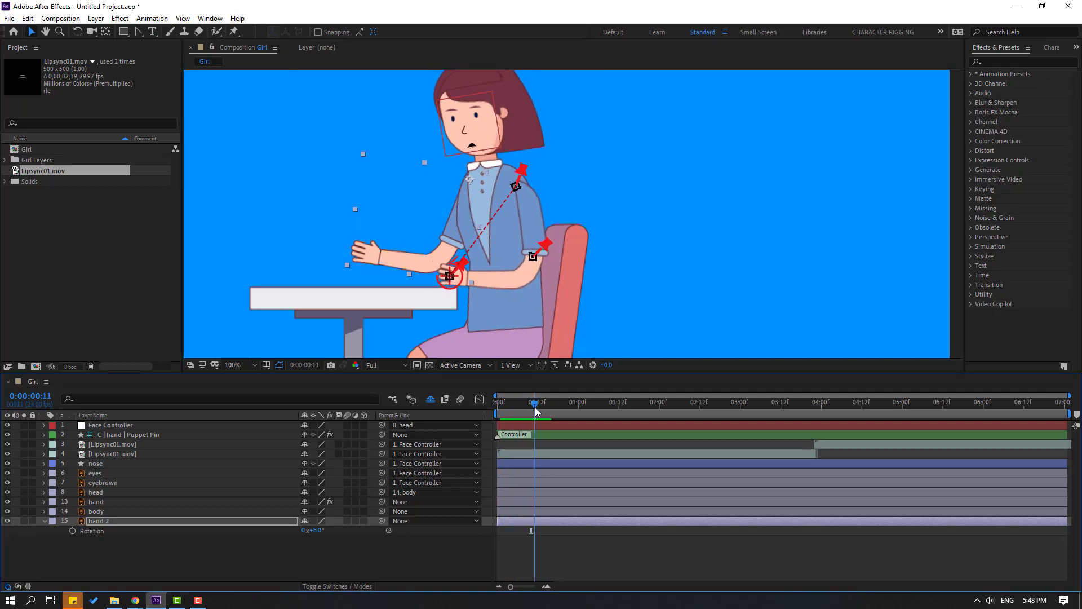
pyautogui.press('Return')
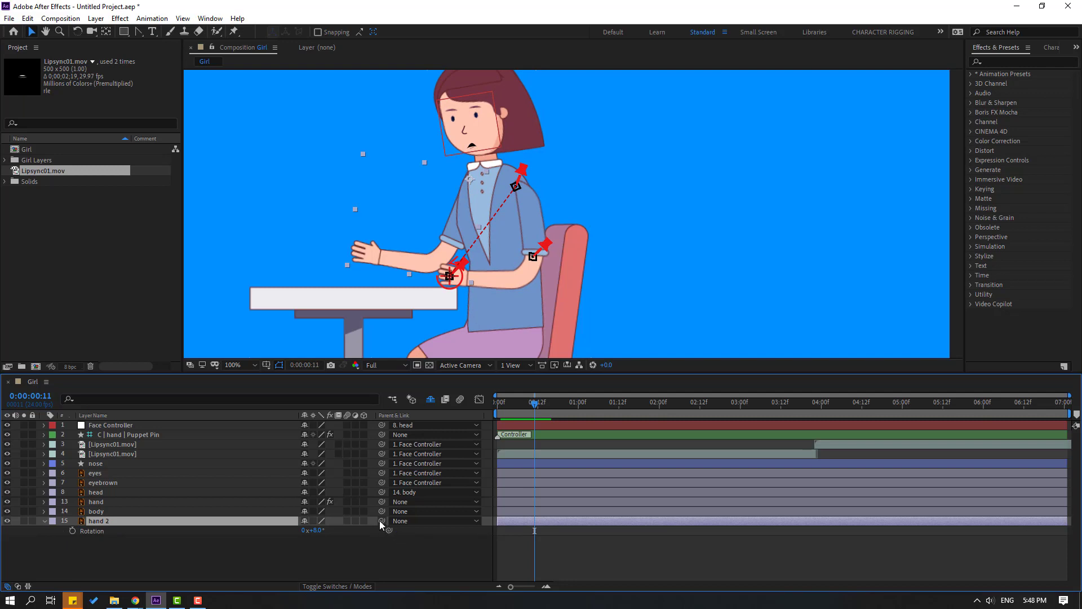
pyautogui.moveTo(380, 520); pyautogui.dragTo(133, 512)
# - Keyframe hand 2 Rotation at 5.3° at frame 10 and about 21° at 1:06, then Easy Ease
pyautogui.press('space')
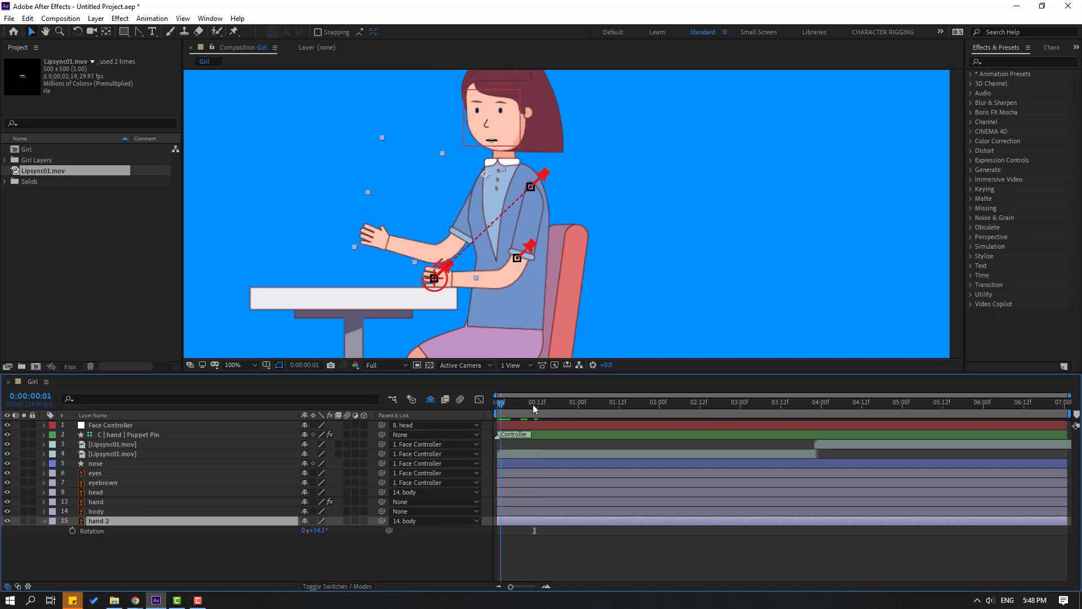
pyautogui.moveTo(631, 401); pyautogui.dragTo(496, 411)
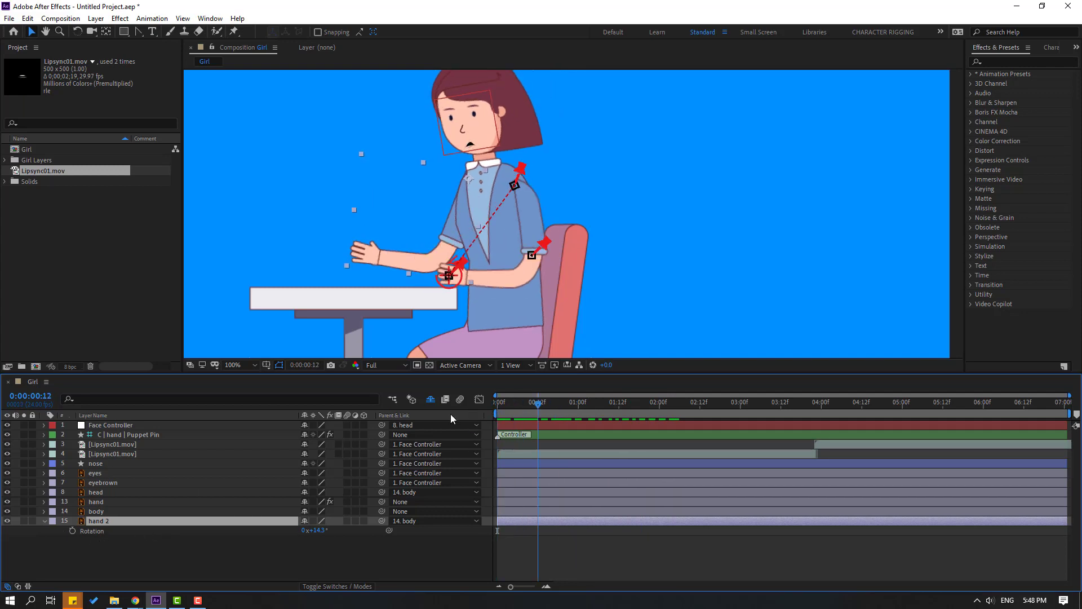
pyautogui.click(72, 531)
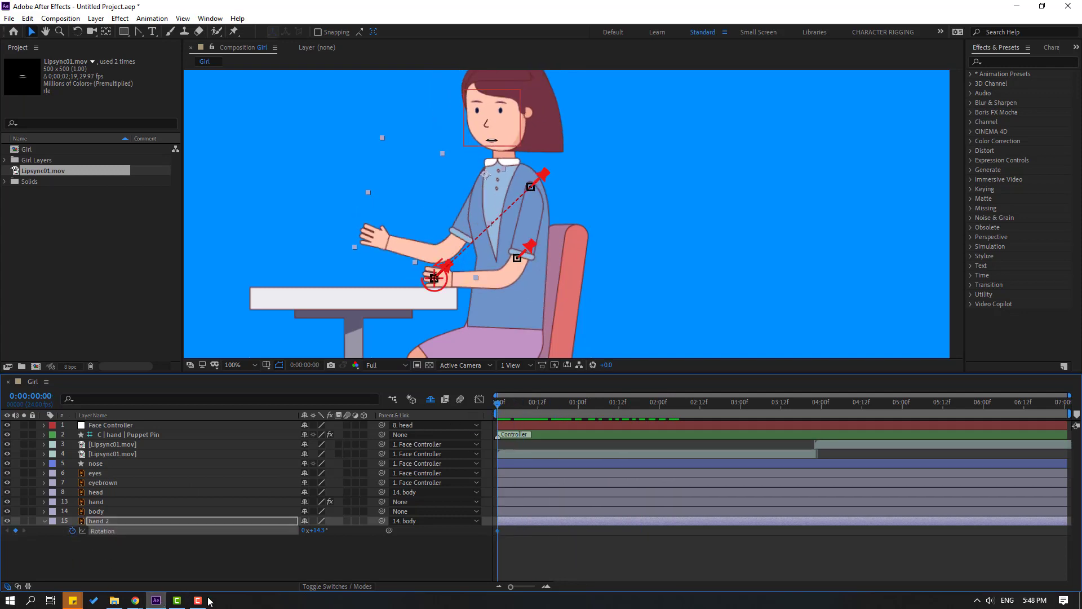
pyautogui.hotkey('shift', 'pagedown')
pyautogui.moveTo(313, 530); pyautogui.dragTo(309, 530)
pyautogui.hotkey('shift', 'pagedown')
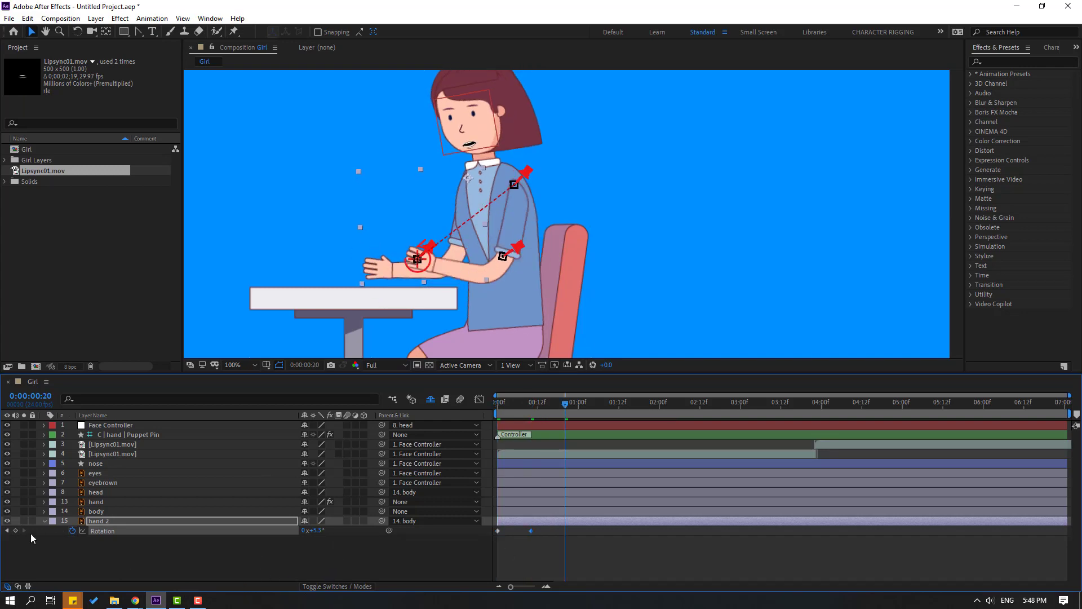
pyautogui.press('space')
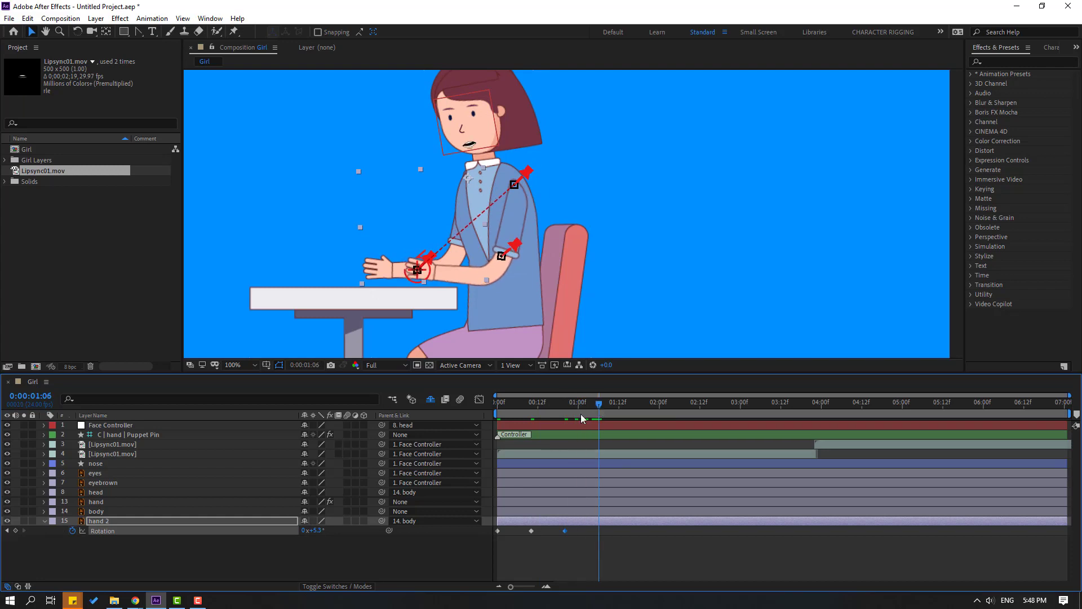
pyautogui.moveTo(315, 532); pyautogui.dragTo(326, 529)
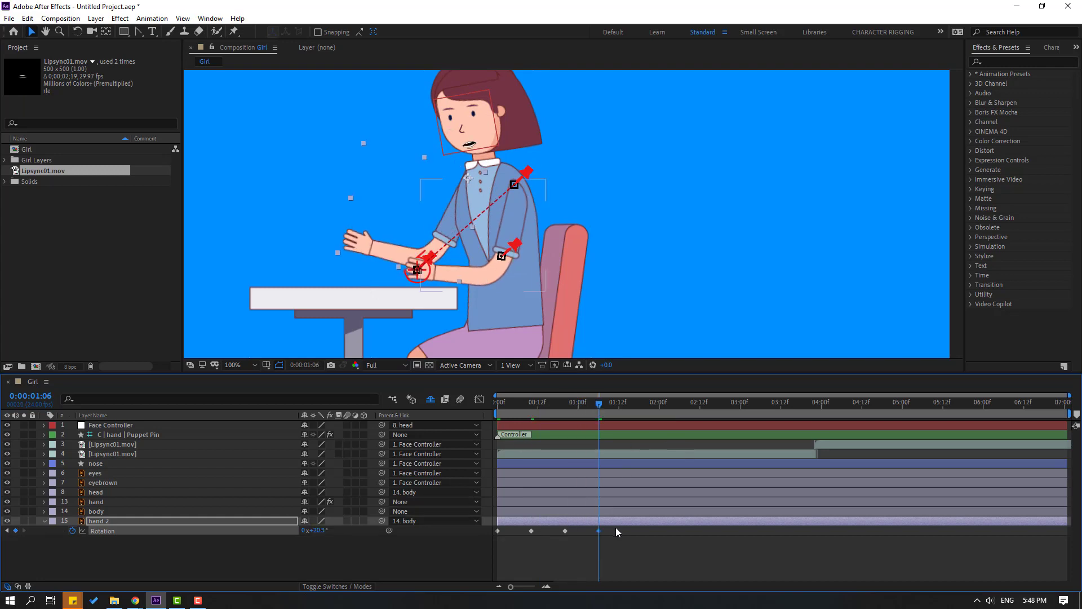
pyautogui.rightClick(497, 531)
pyautogui.moveTo(530, 524)
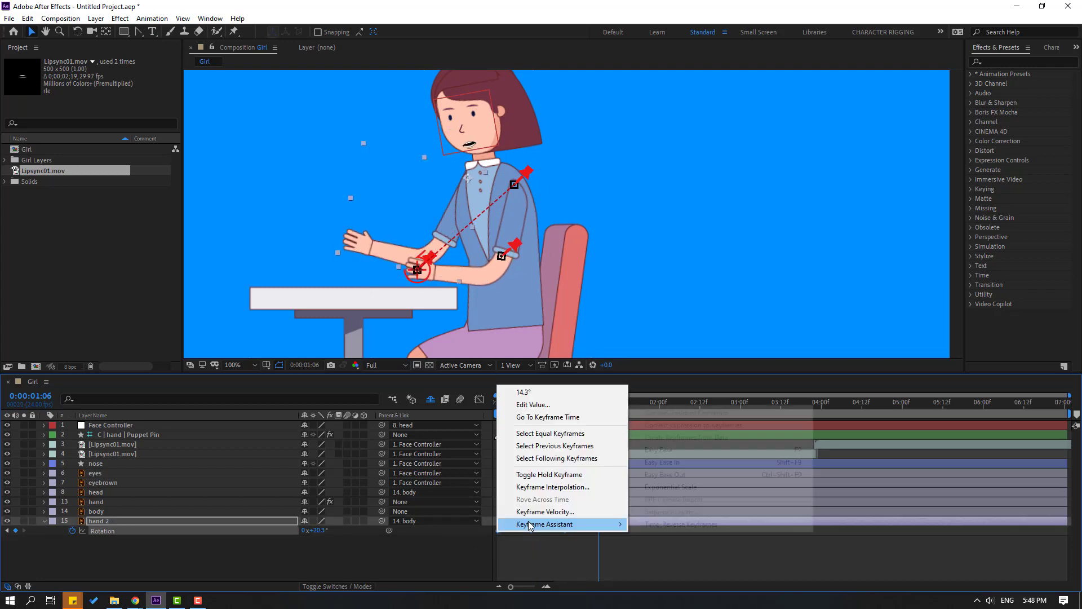
pyautogui.click(674, 454)
# - Add rotation keys: 5.3° at 2:04, 12.3° at 3:05, about 7° at 4:05, hold at 4:17, 20.3° at 5:06
pyautogui.press('space')
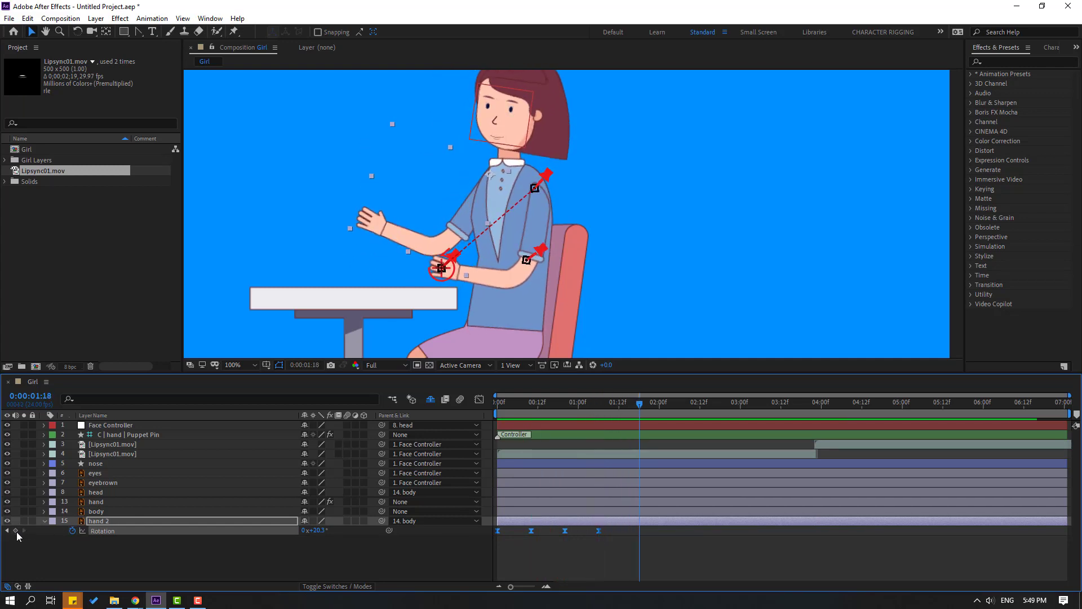
pyautogui.press('space')
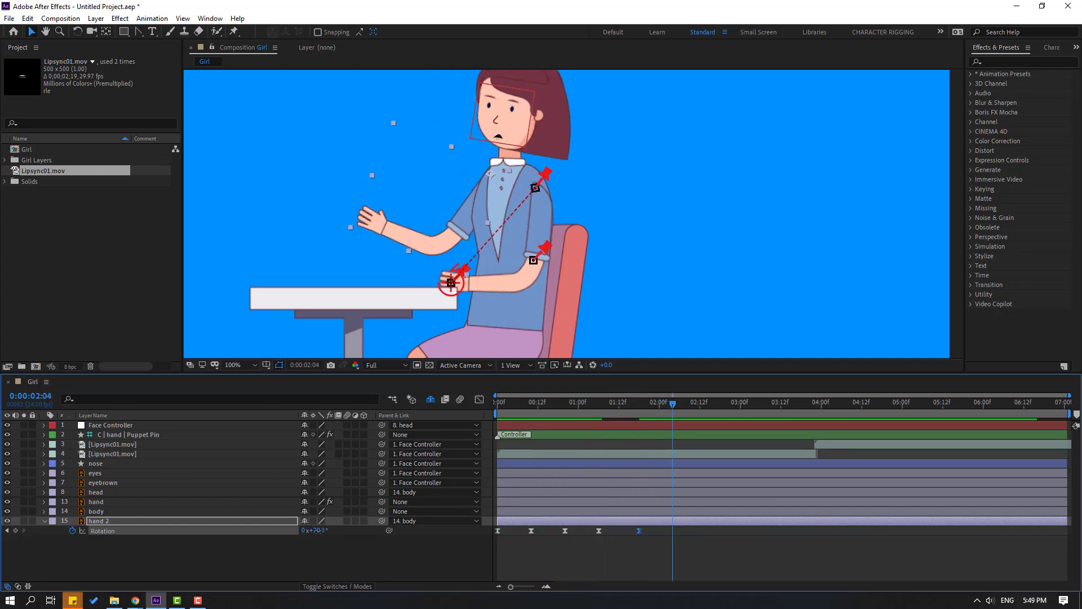
pyautogui.moveTo(317, 531); pyautogui.dragTo(309, 531)
pyautogui.moveTo(704, 412); pyautogui.dragTo(715, 426)
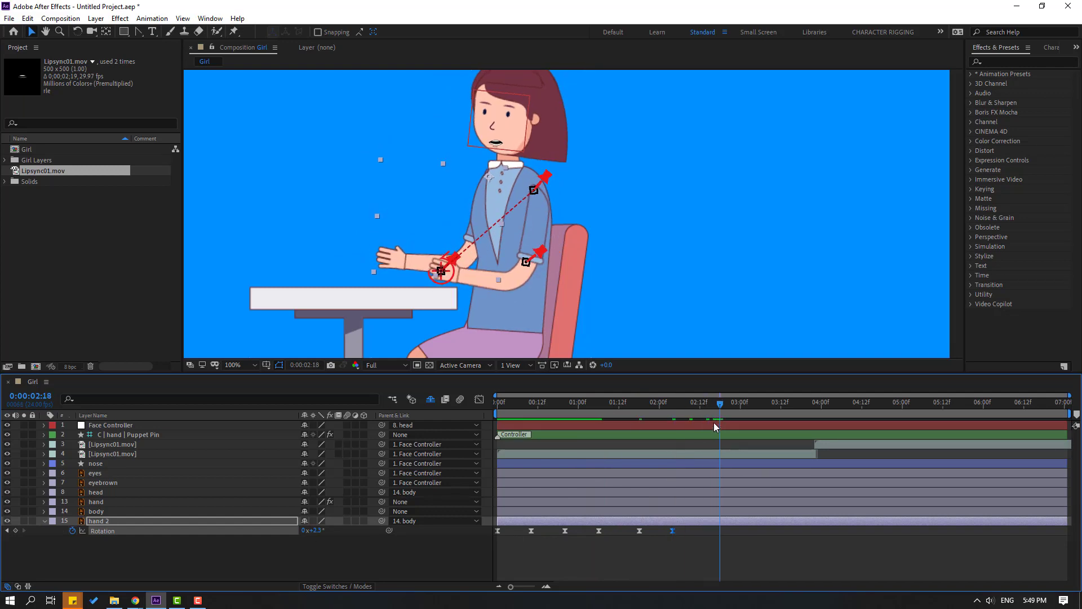
pyautogui.click(755, 406)
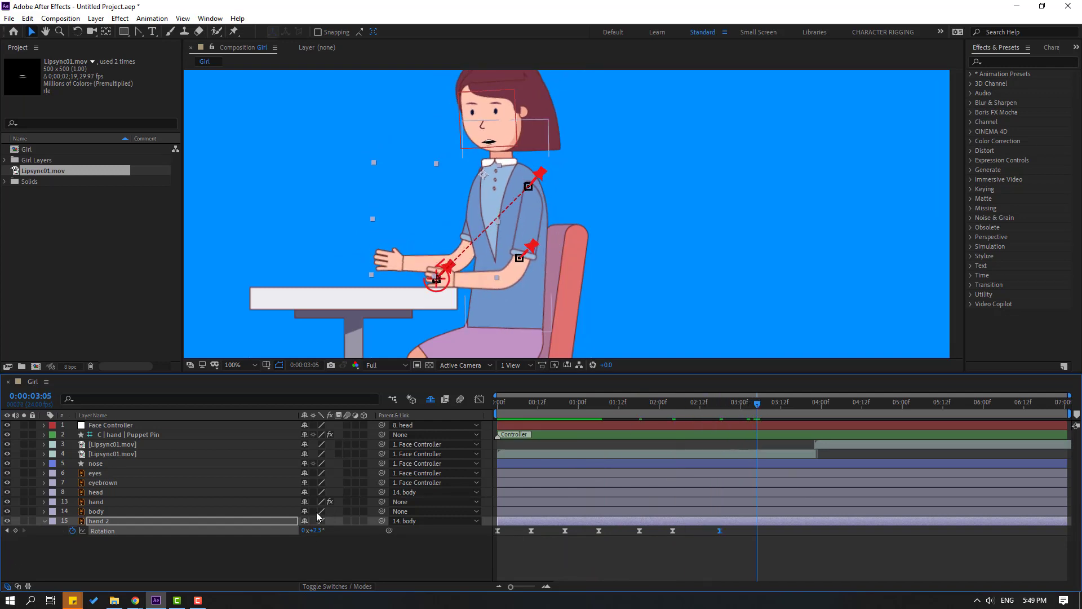
pyautogui.moveTo(313, 531); pyautogui.dragTo(333, 531)
pyautogui.moveTo(751, 413); pyautogui.dragTo(838, 413)
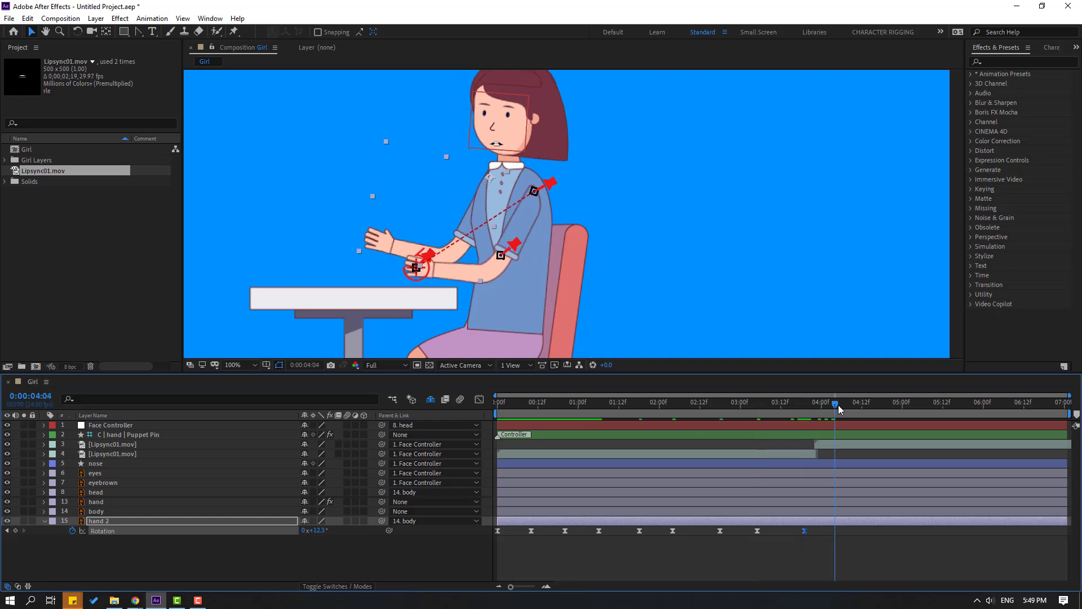
pyautogui.moveTo(323, 532); pyautogui.dragTo(315, 533)
pyautogui.moveTo(848, 413); pyautogui.dragTo(878, 413)
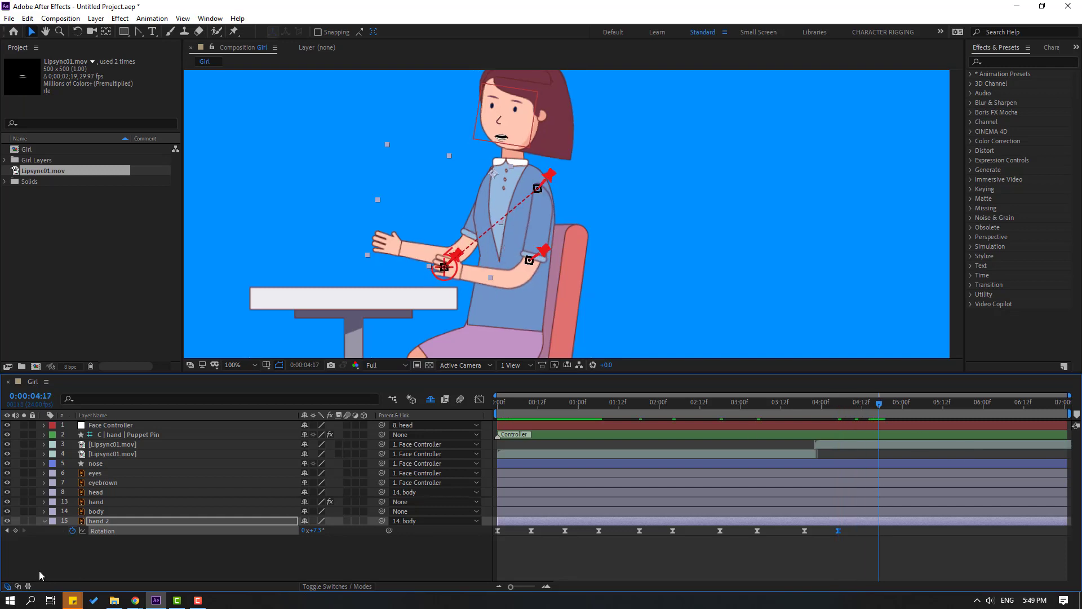
pyautogui.click(15, 530)
pyautogui.click(922, 413)
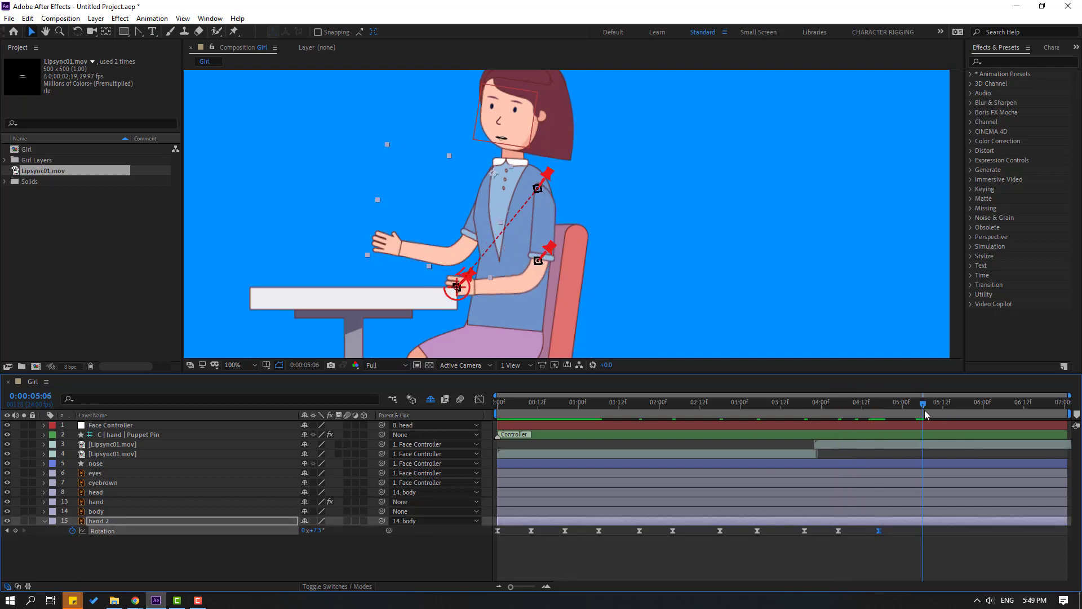
pyautogui.moveTo(320, 532); pyautogui.dragTo(334, 533)
# - Copy all the arm's rotation keyframes and paste them at 5:06 to repeat the swing
pyautogui.moveTo(933, 529); pyautogui.dragTo(460, 561)
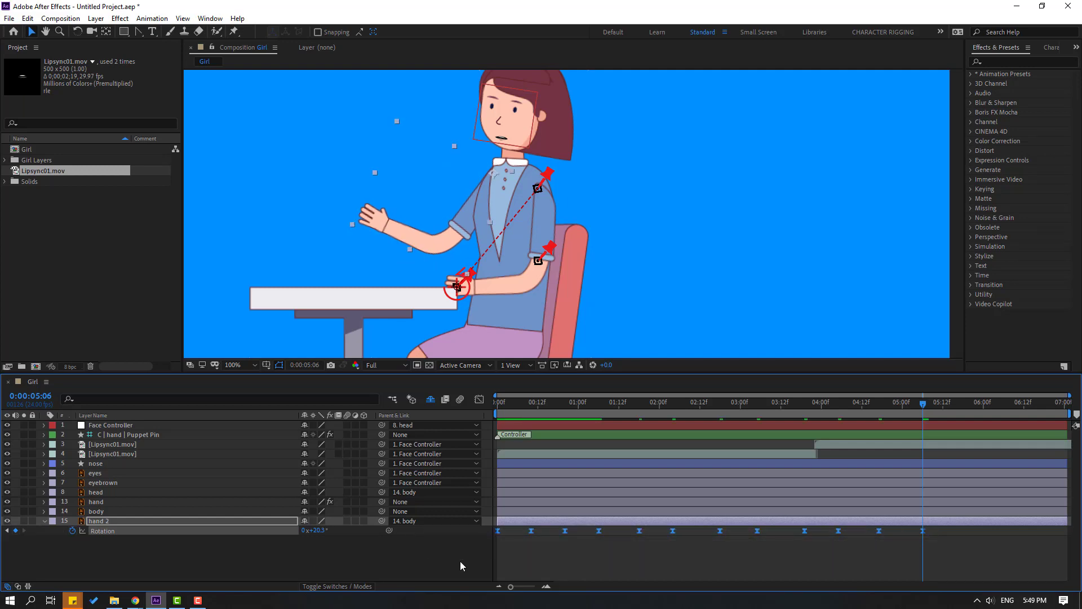
pyautogui.hotkey('ctrl', 'c')
pyautogui.hotkey('ctrl', 'v')
# - Preview the arm swing twice, return to the start, and solo the hand 2 layer
pyautogui.click(721, 548)
pyautogui.press('space')
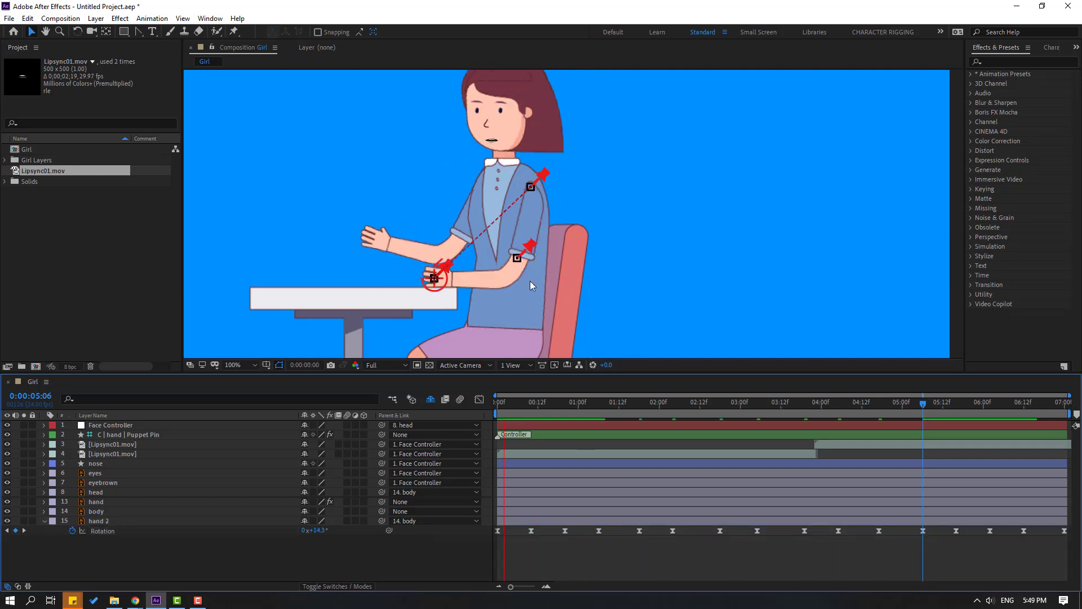
pyautogui.scroll(-2, 530, 281)
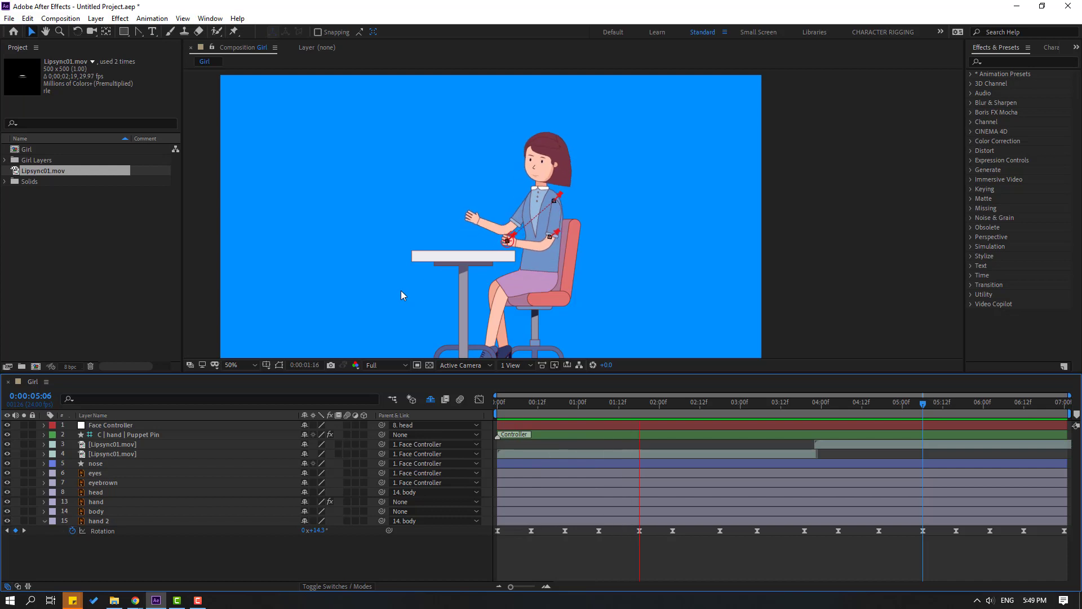
pyautogui.scroll(2, 401, 289)
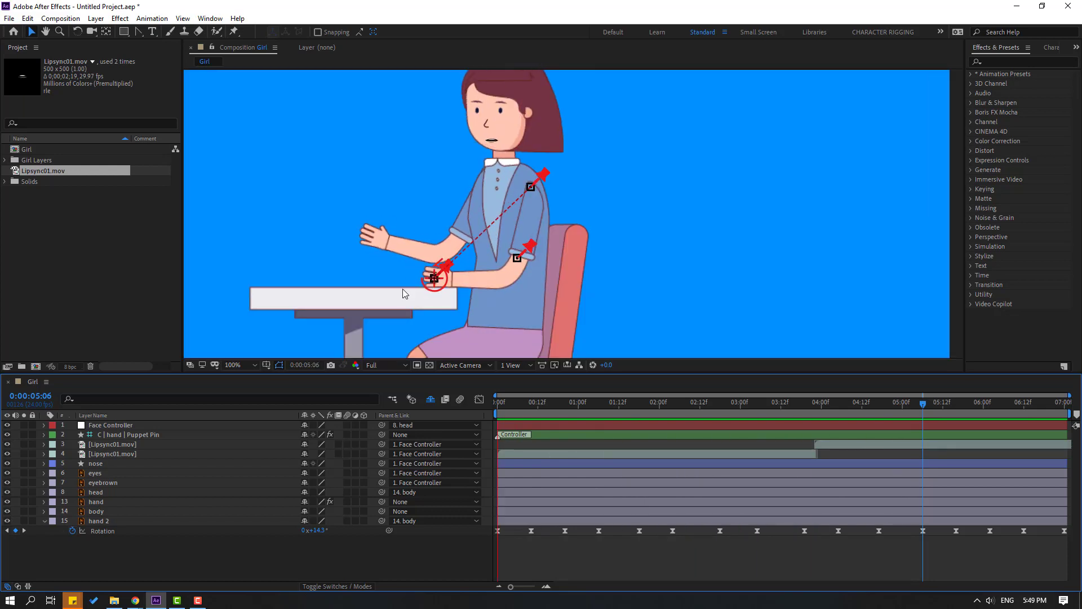
pyautogui.press('space')
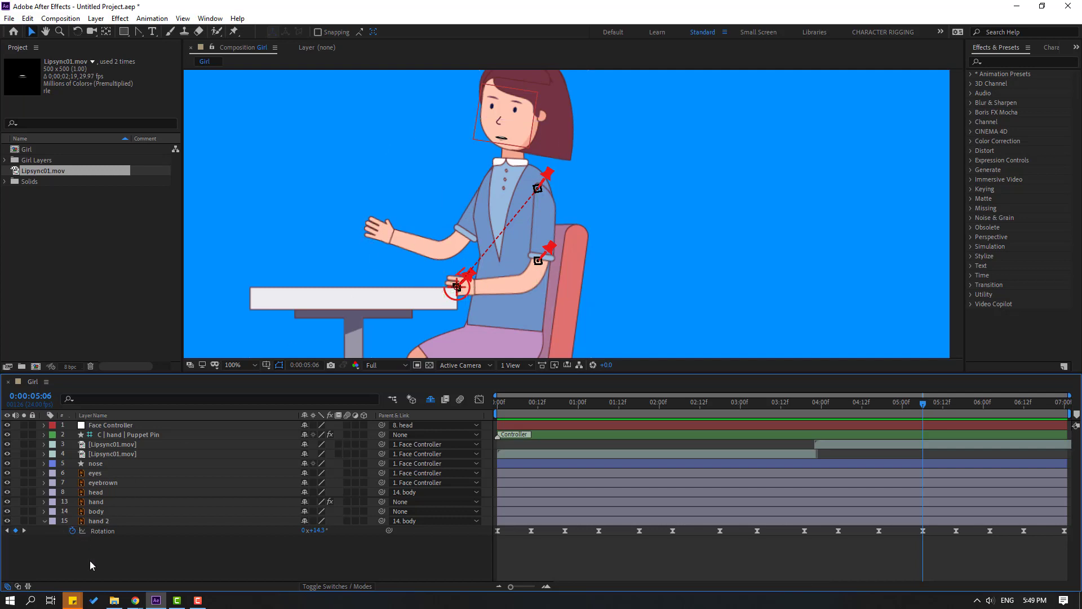
pyautogui.press('space')
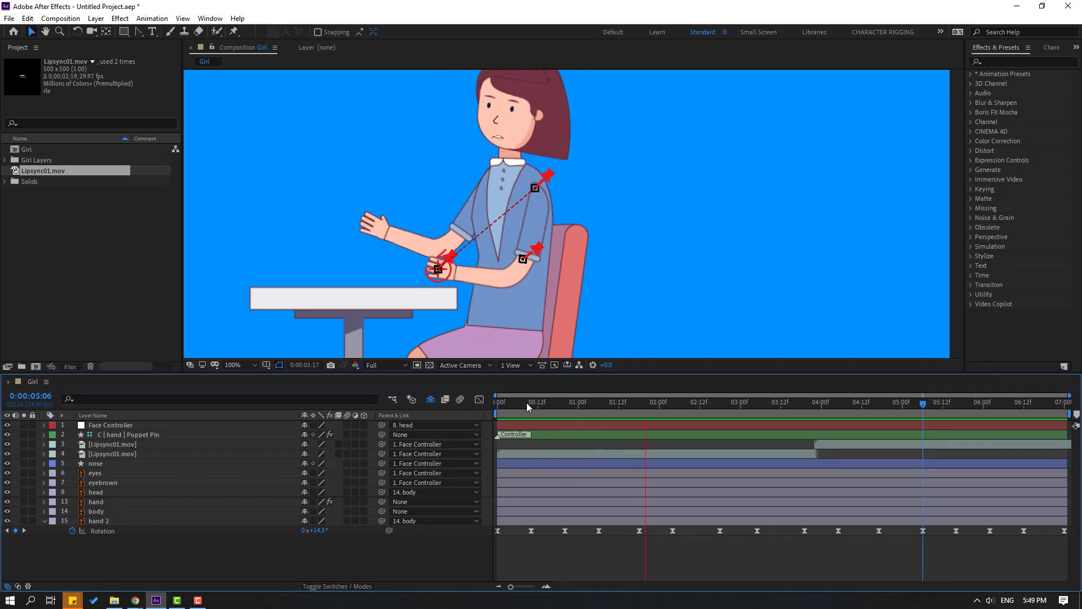
pyautogui.moveTo(526, 402); pyautogui.dragTo(496, 403)
pyautogui.click(93, 522)
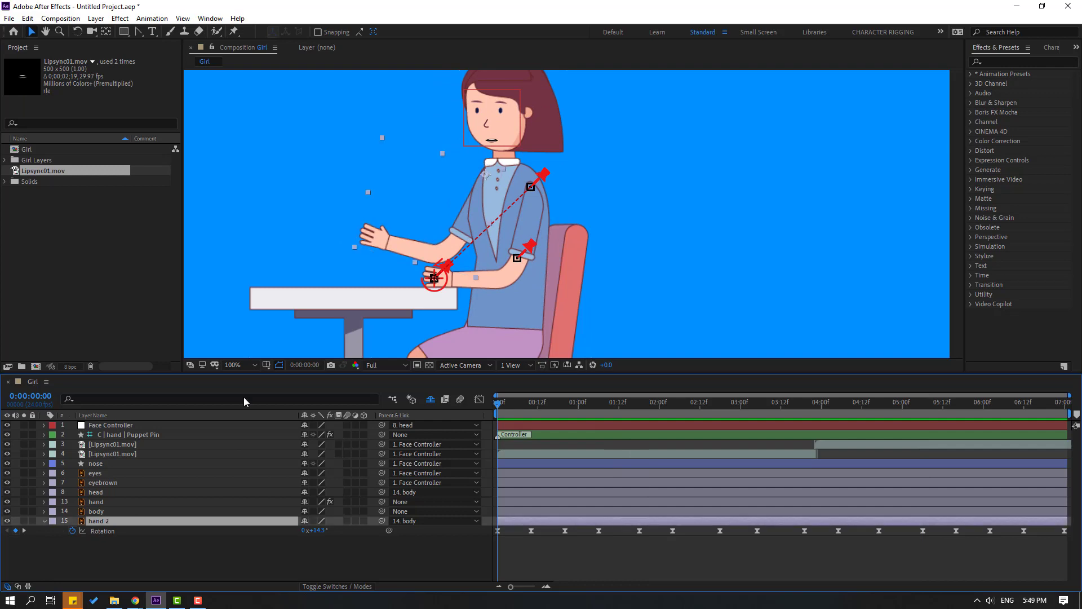
pyautogui.click(24, 520)
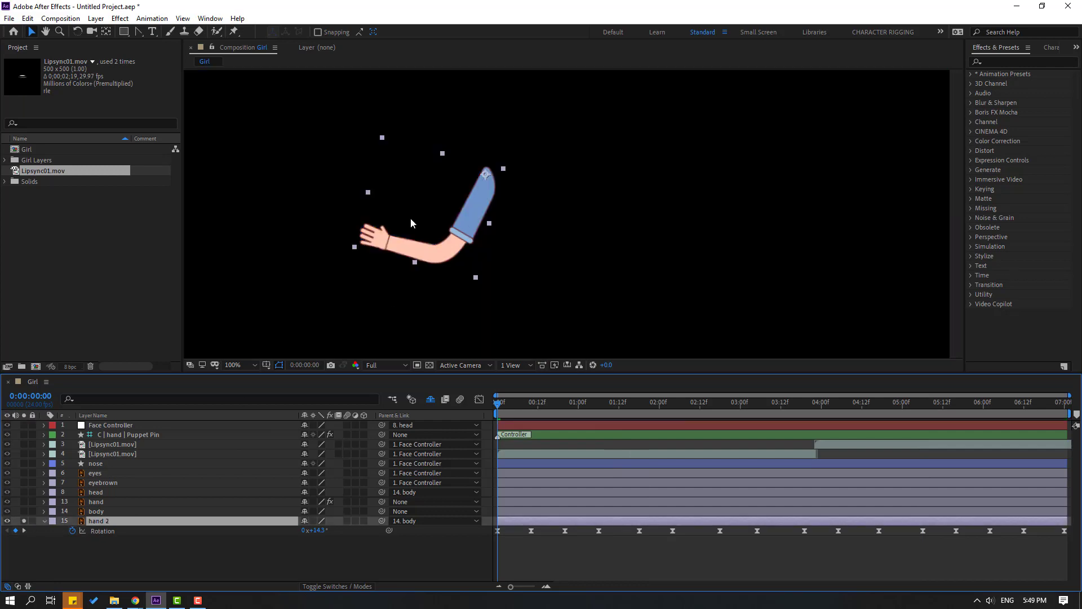
# - Place a puppet pin at the top of the hand 2 arm, unsolo it, and return to frame 0
pyautogui.click(234, 32)
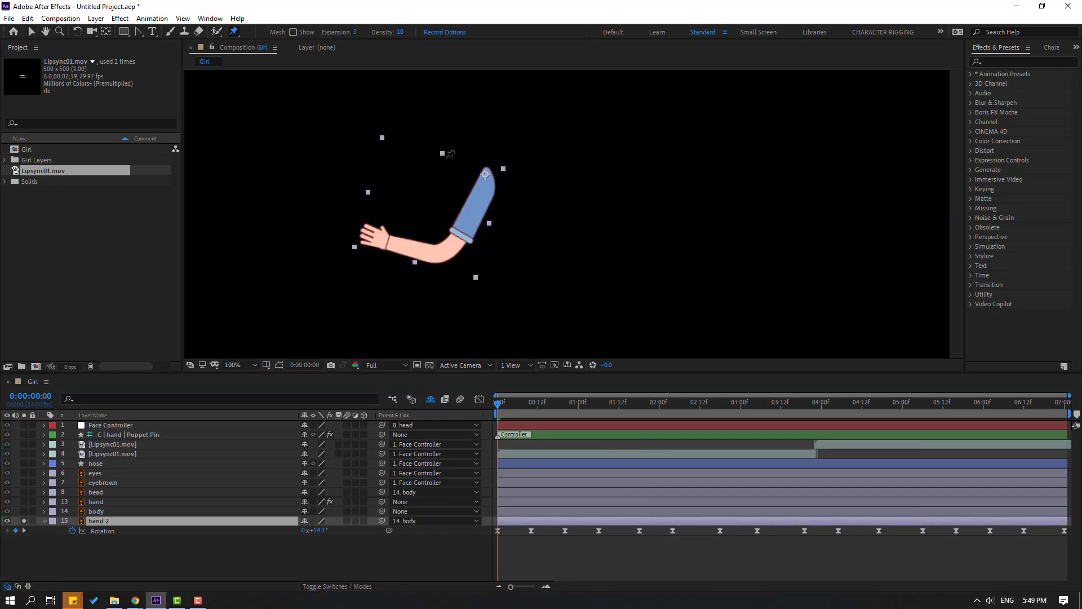
pyautogui.click(490, 173)
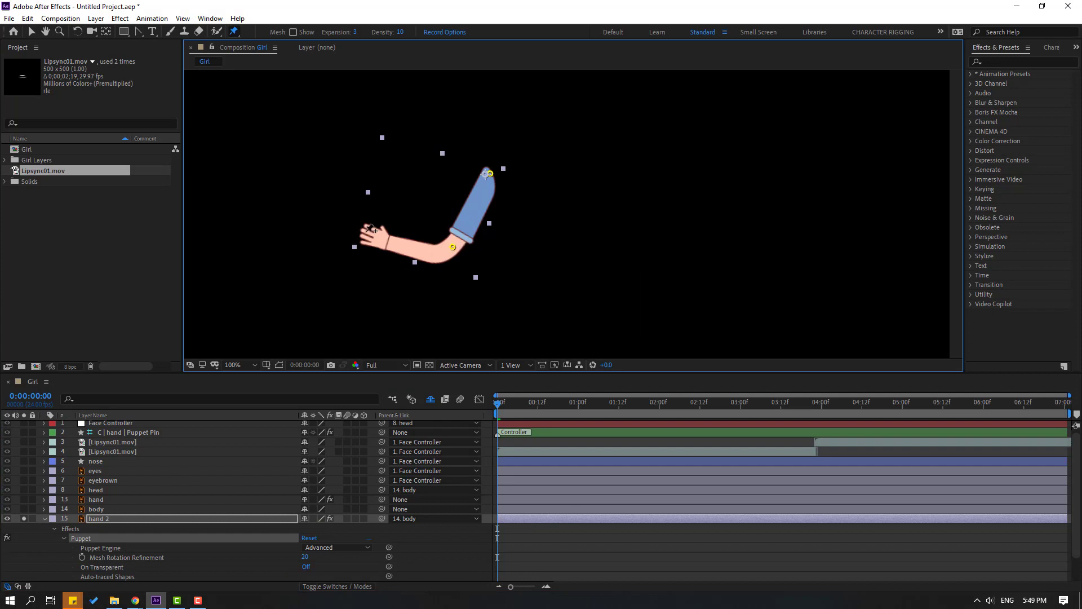
pyautogui.scroll(-1, 25, 491)
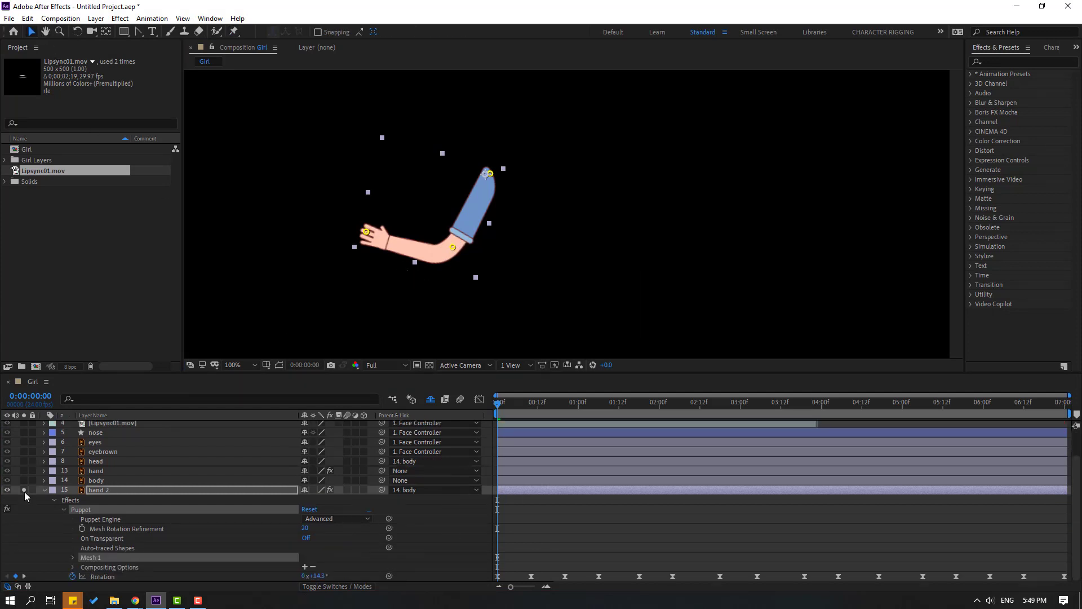
pyautogui.click(24, 489)
pyautogui.press('space')
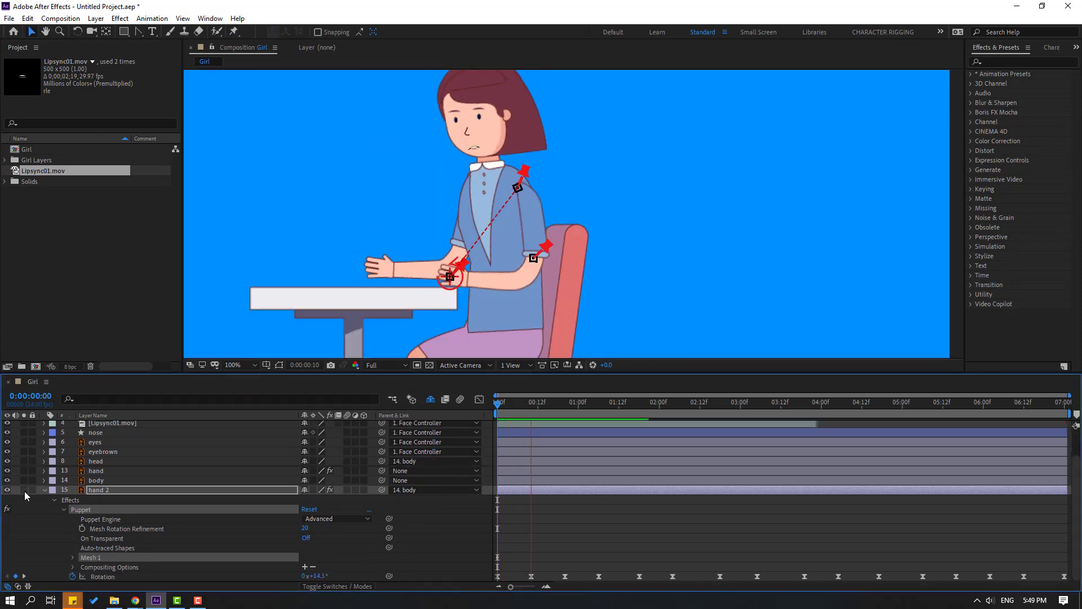
pyautogui.moveTo(509, 401)
pyautogui.mouseDown()
pyautogui.moveTo(555, 403)
pyautogui.moveTo(500, 403)
pyautogui.mouseUp()
pyautogui.press('Home')
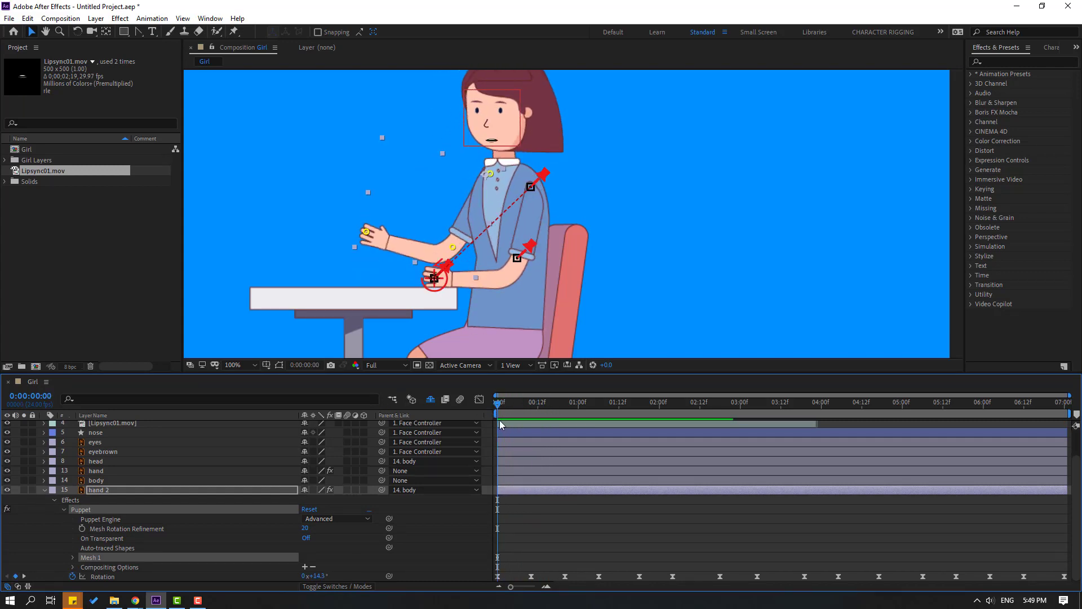
# - At frame 10, move the hand pin to bend the arm, then advance to frame 20
pyautogui.hotkey('shift', 'pagedown')
pyautogui.moveTo(371, 272); pyautogui.dragTo(369, 239)
pyautogui.hotkey('shift', 'pagedown')
pyautogui.hotkey('shift', 'pagedown')
pyautogui.hotkey('shift', 'pagedown')
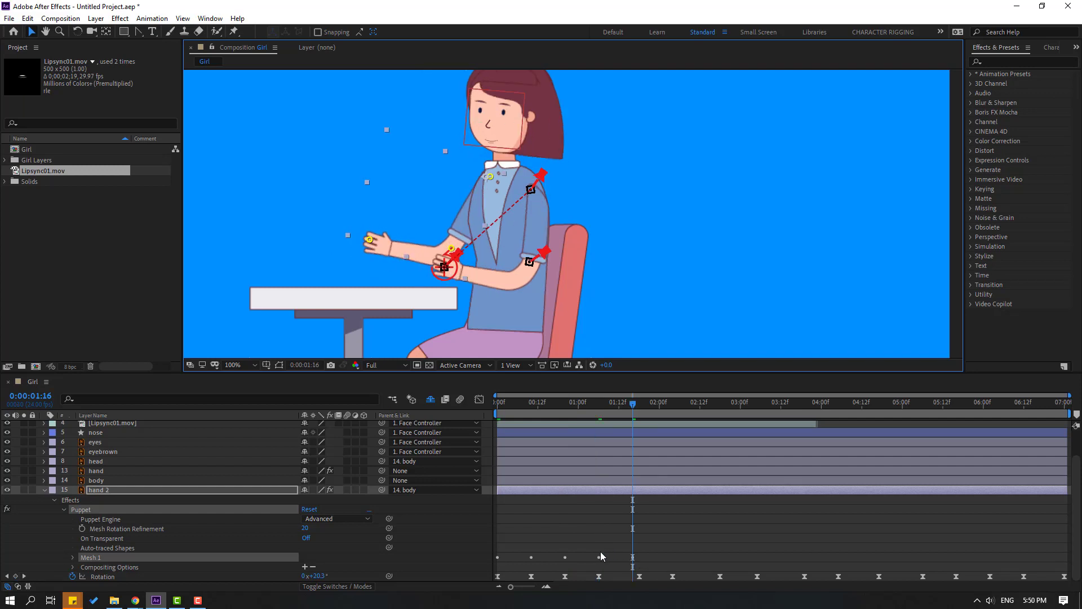